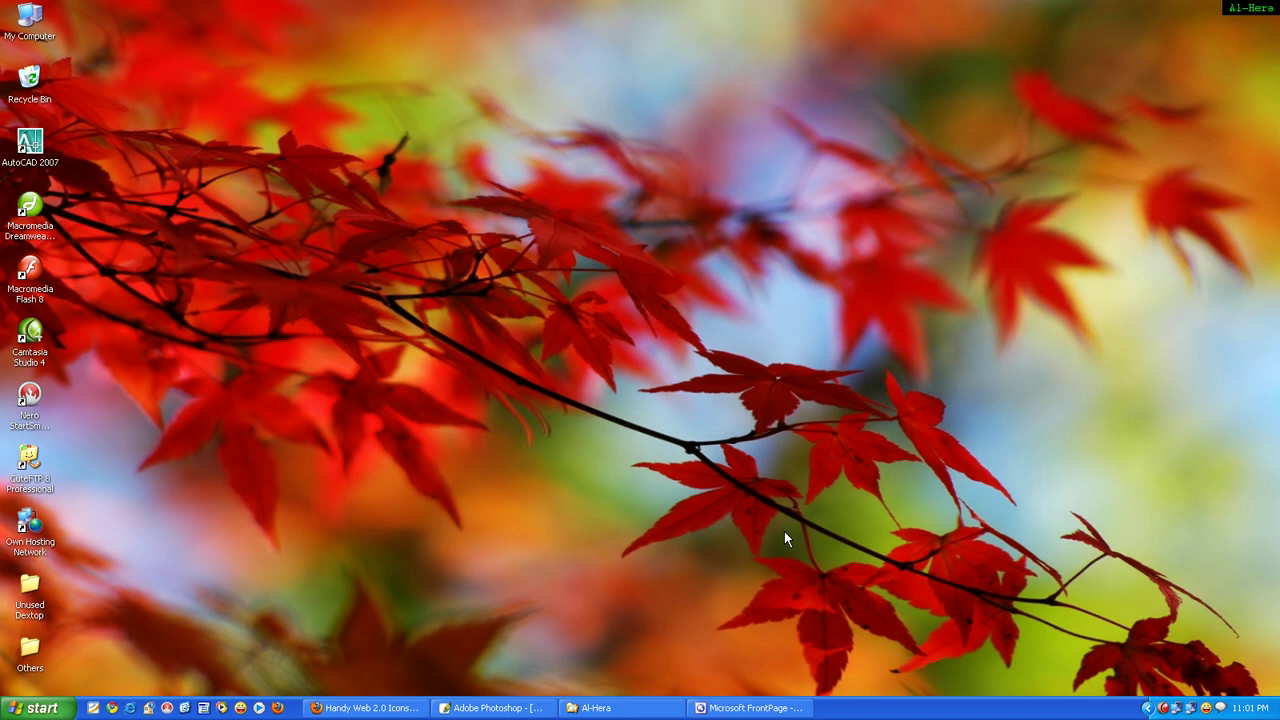
Zoom in and out on the Handy Web 2.0 Icons sample, then close the document
left_click(524, 708)
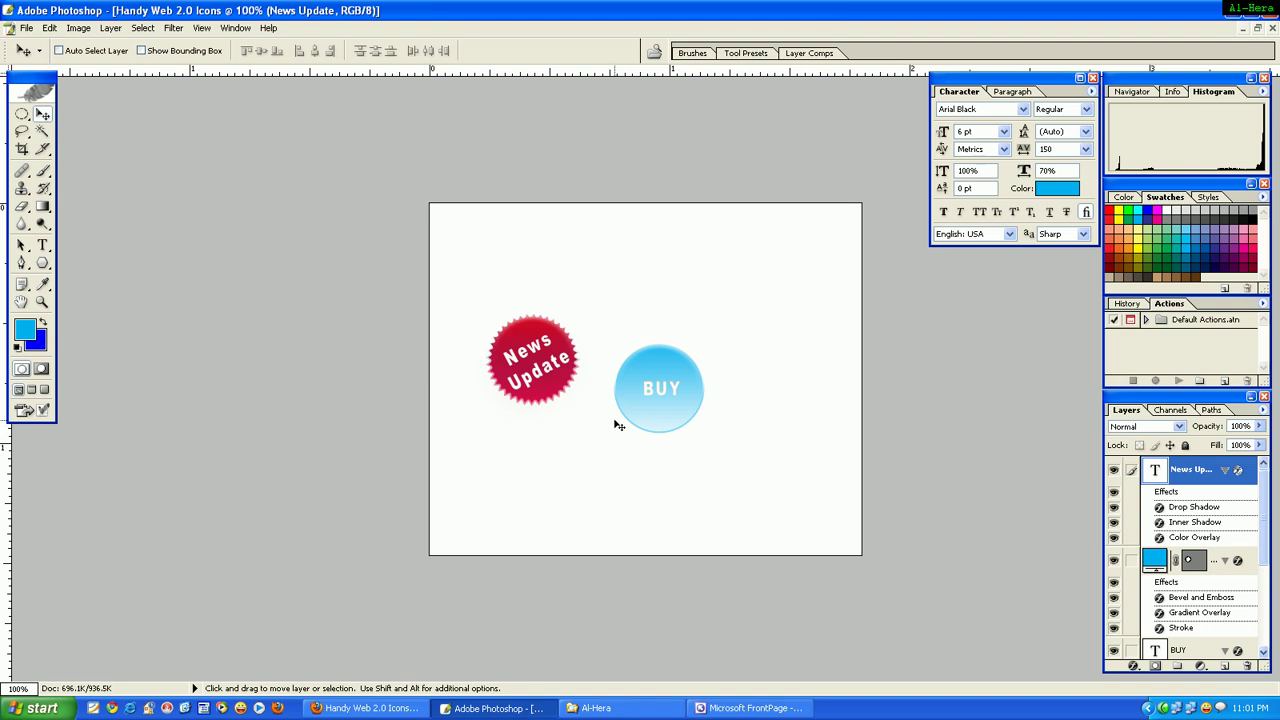
key("ctrl+plus")
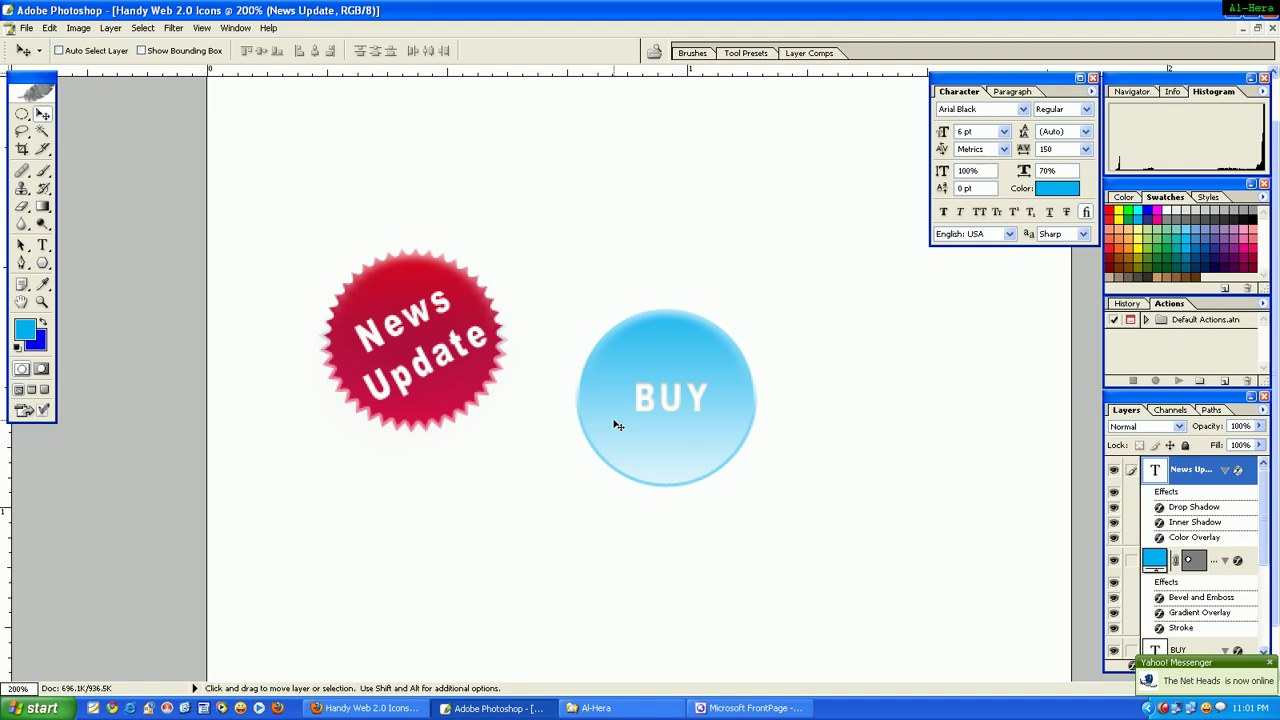
key("ctrl+minus")
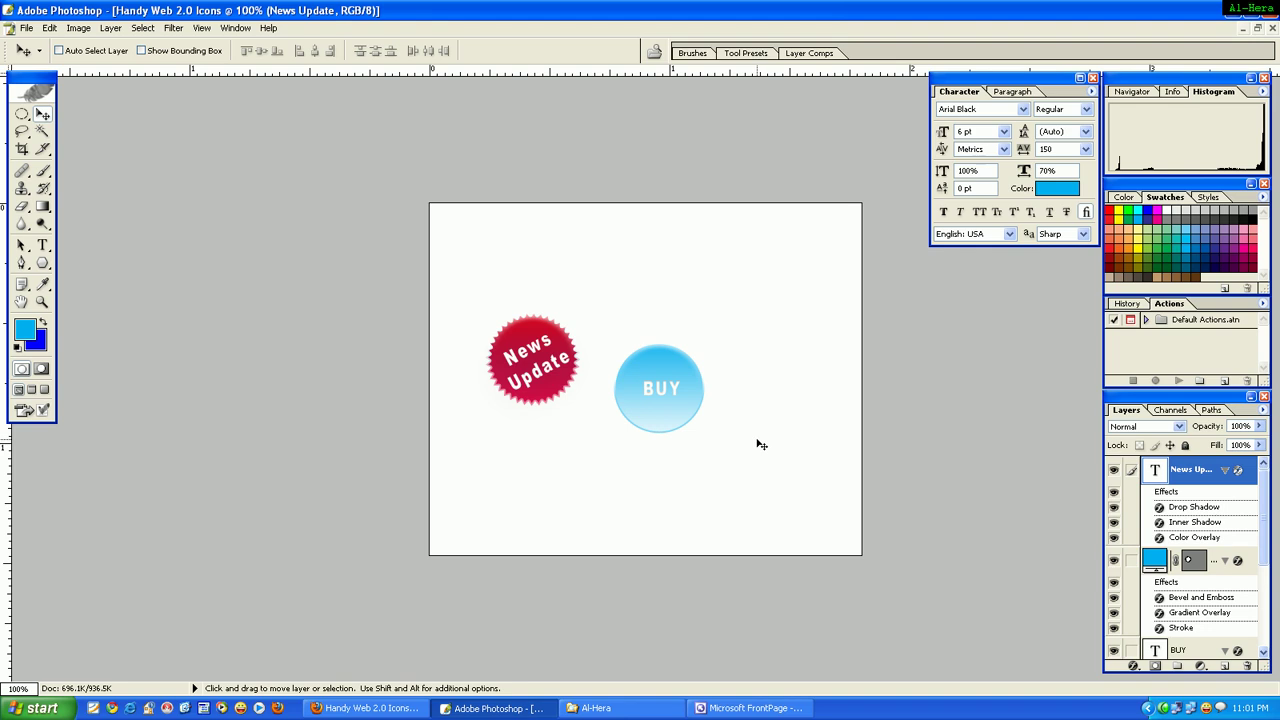
key("ctrl+w")
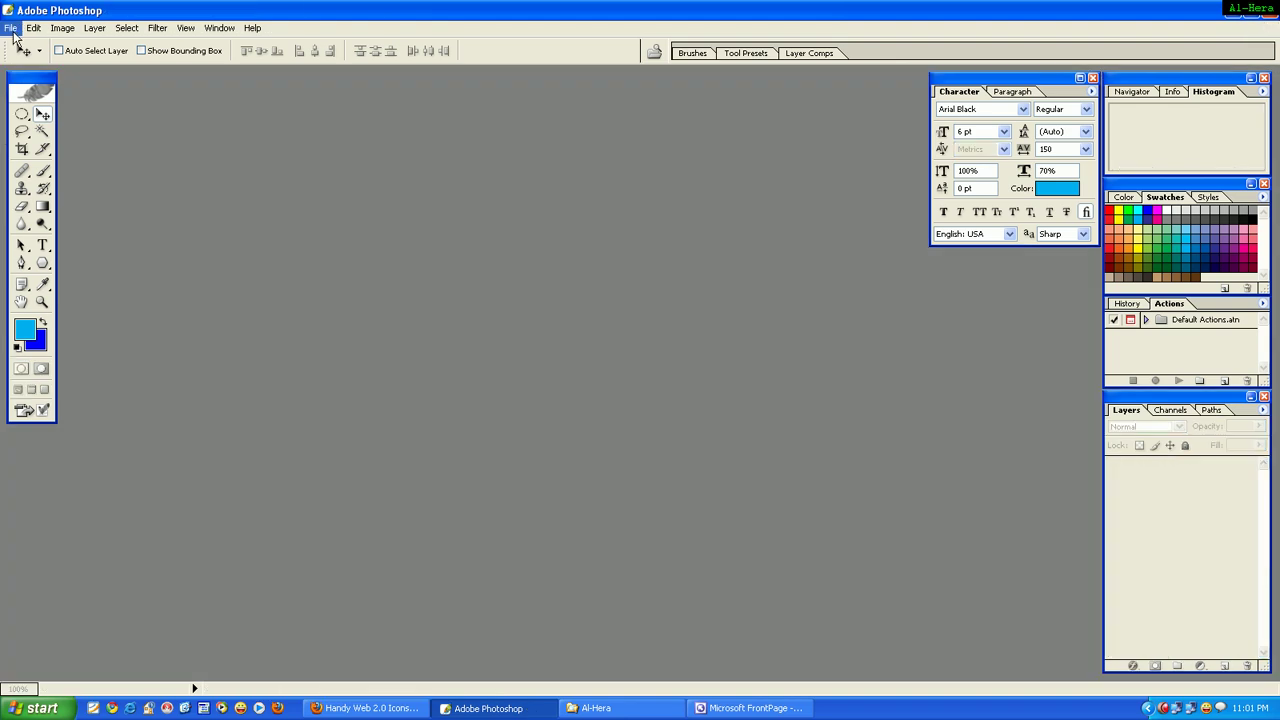
Create a new 540 × 440 px document at 300 pixels/inch with a white background
left_click(12, 28)
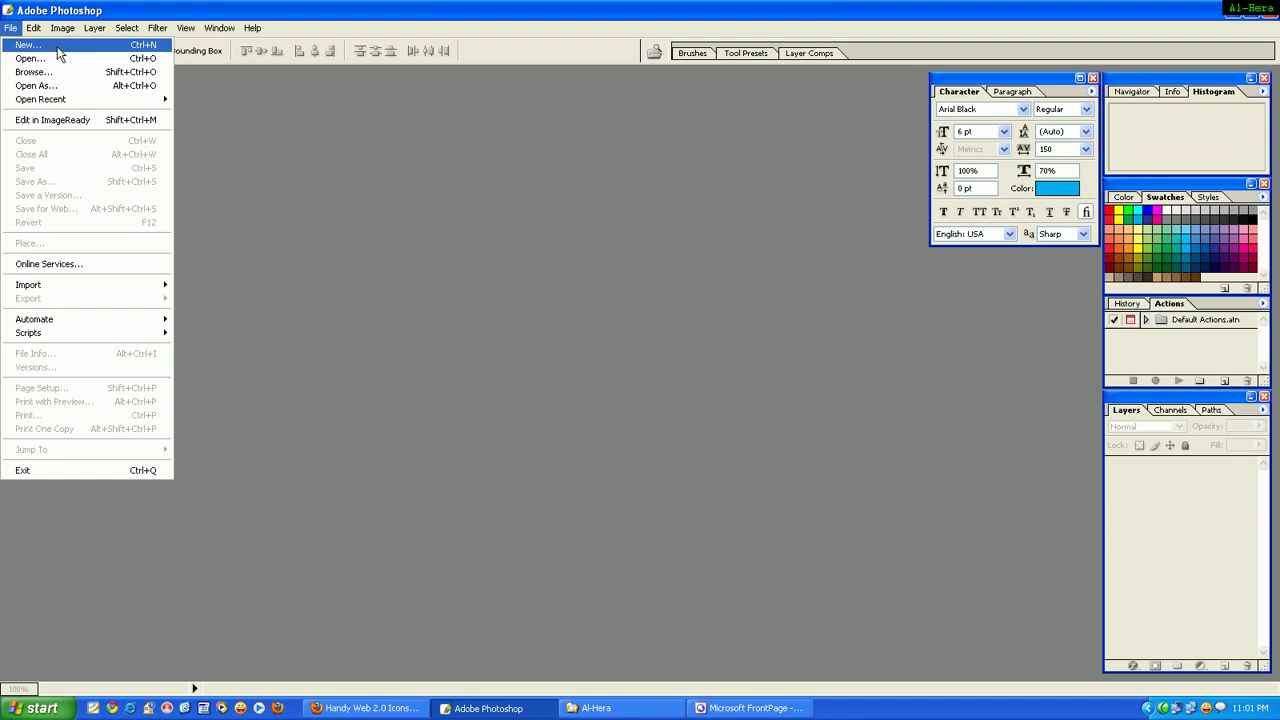
left_click(60, 55)
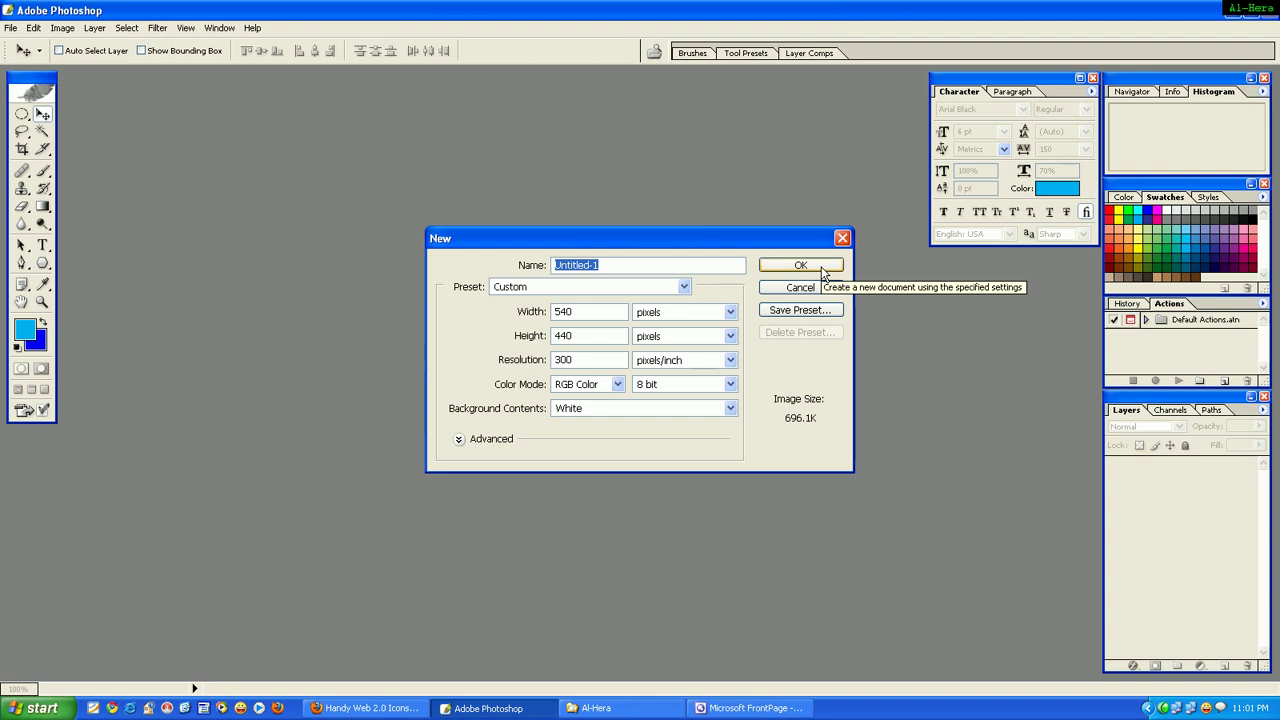
left_click(822, 270)
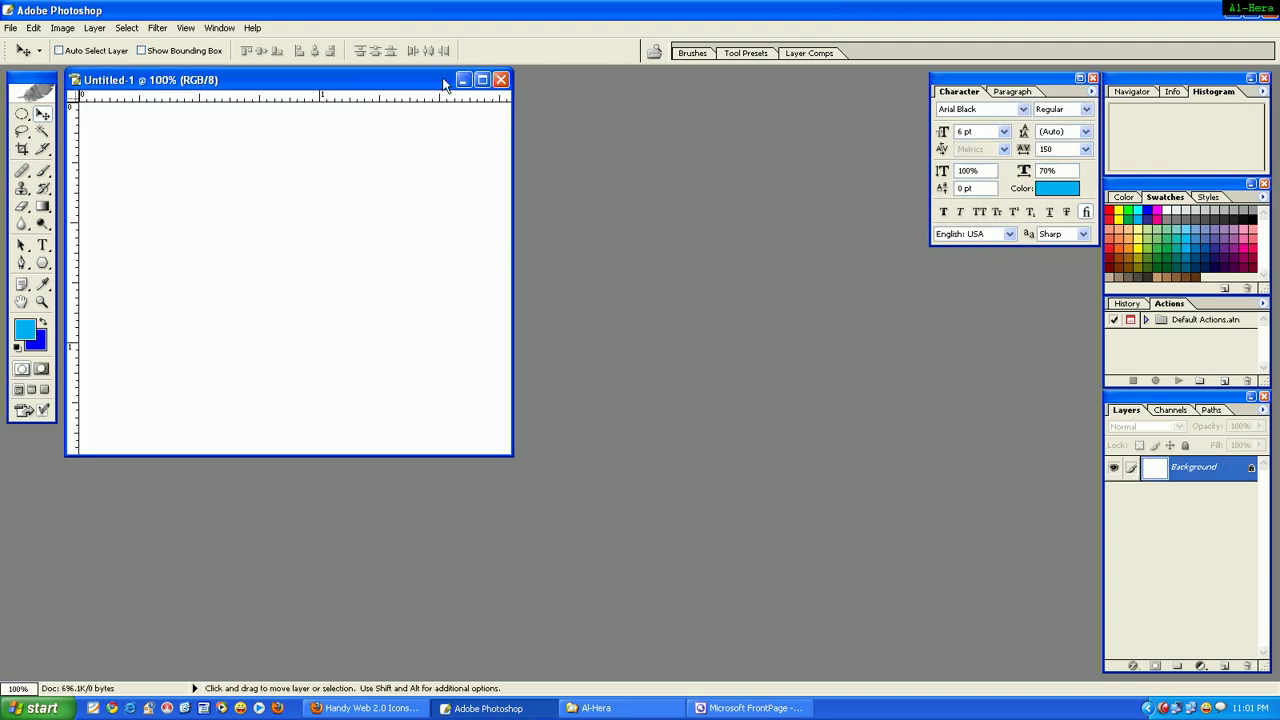
Maximise the window and draw a Shift-constrained circle with the Ellipse Tool, right of centre
left_click(481, 80)
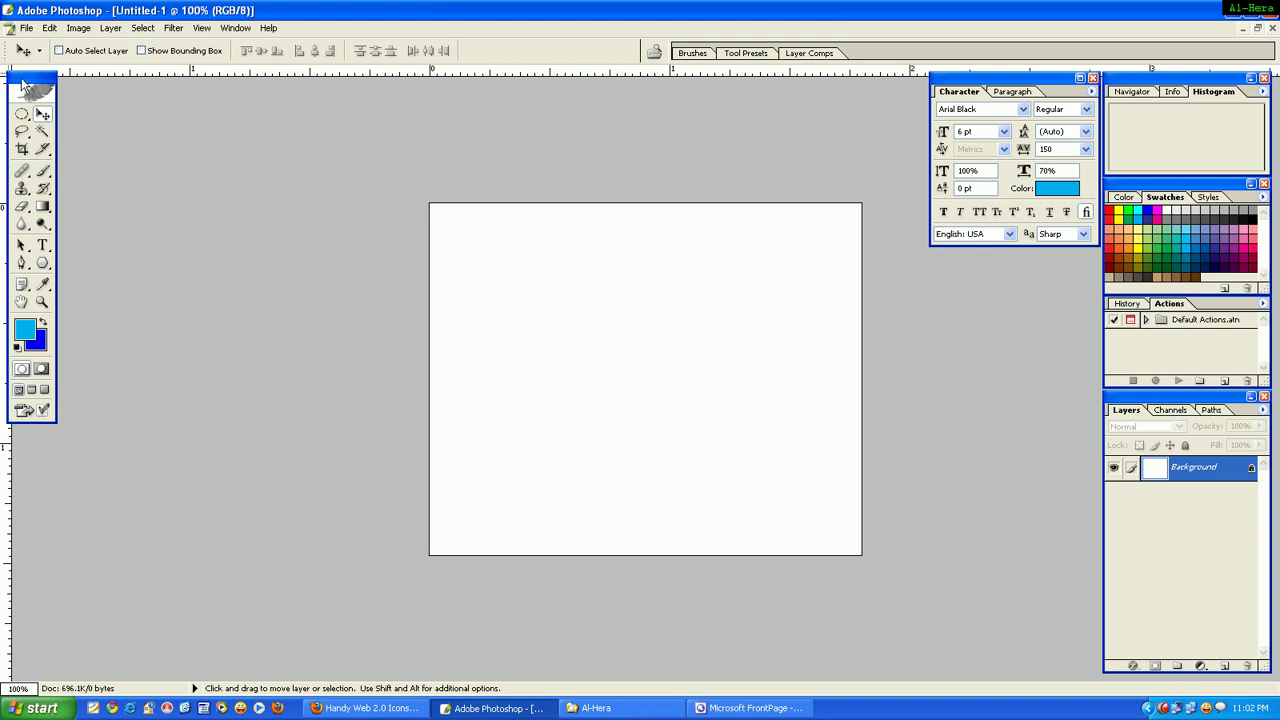
left_click_drag(30, 79, 24, 87)
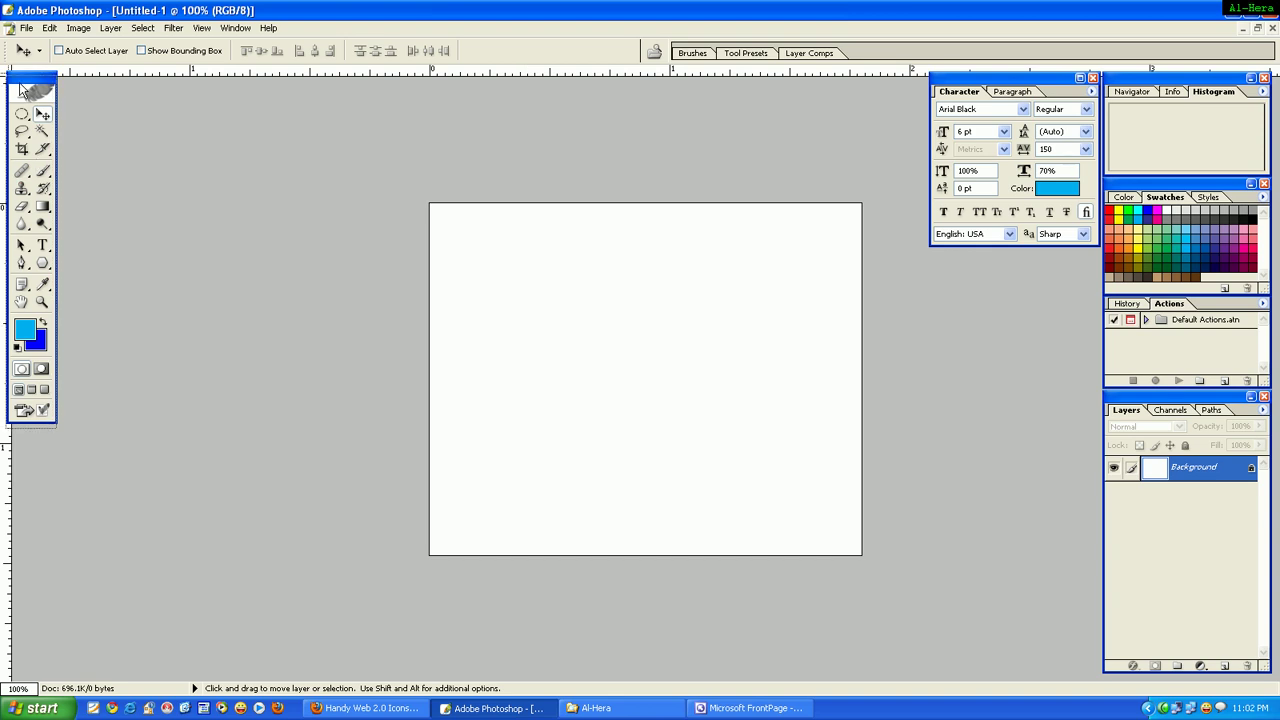
left_click(43, 280)
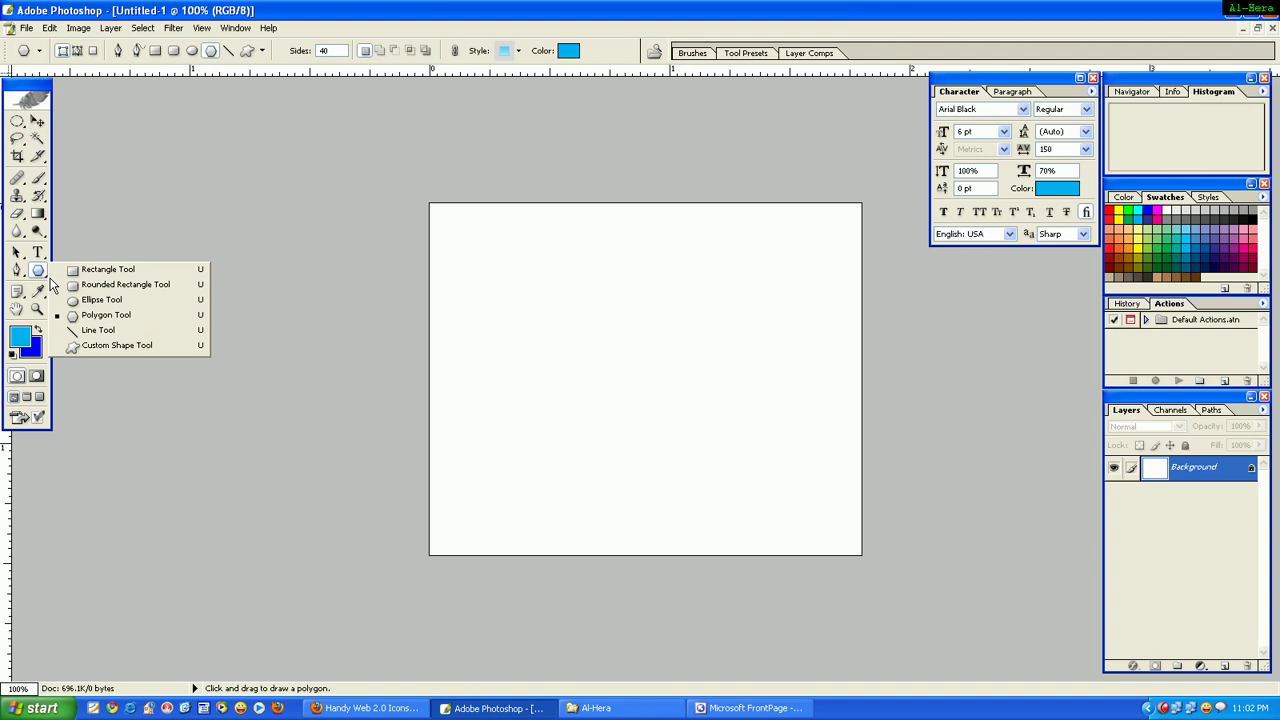
left_click(97, 301)
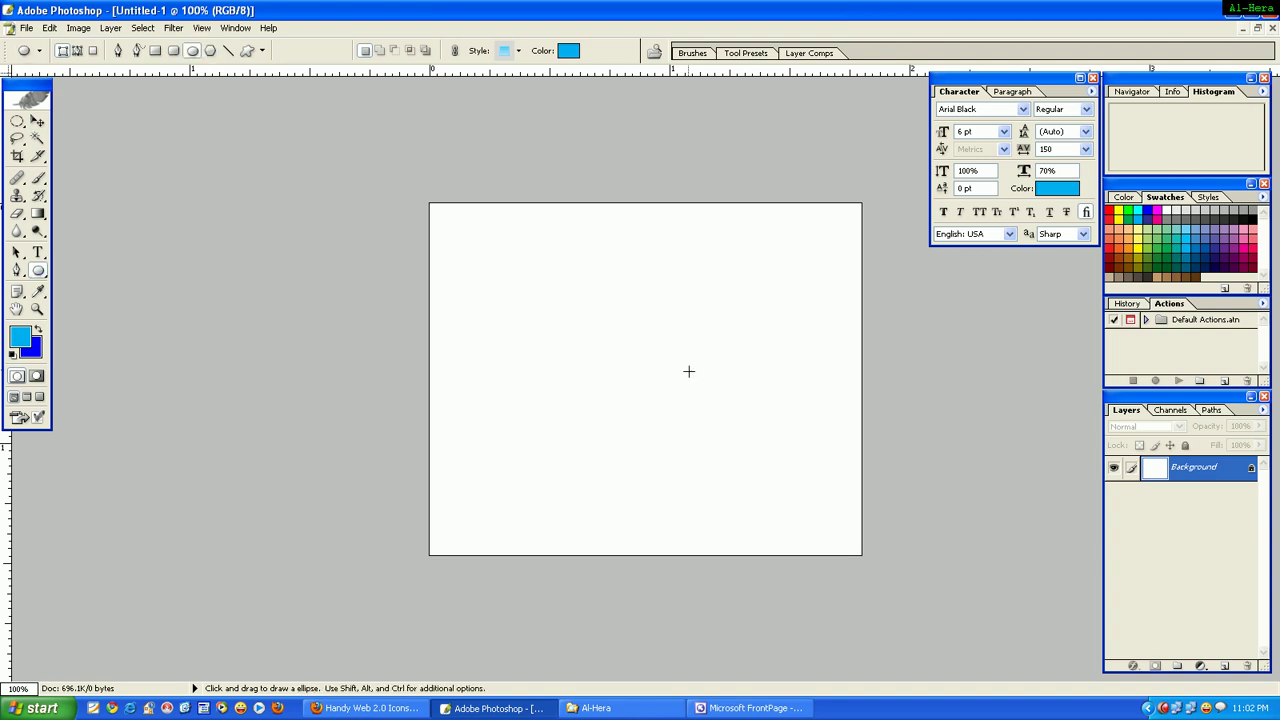
key("shift")
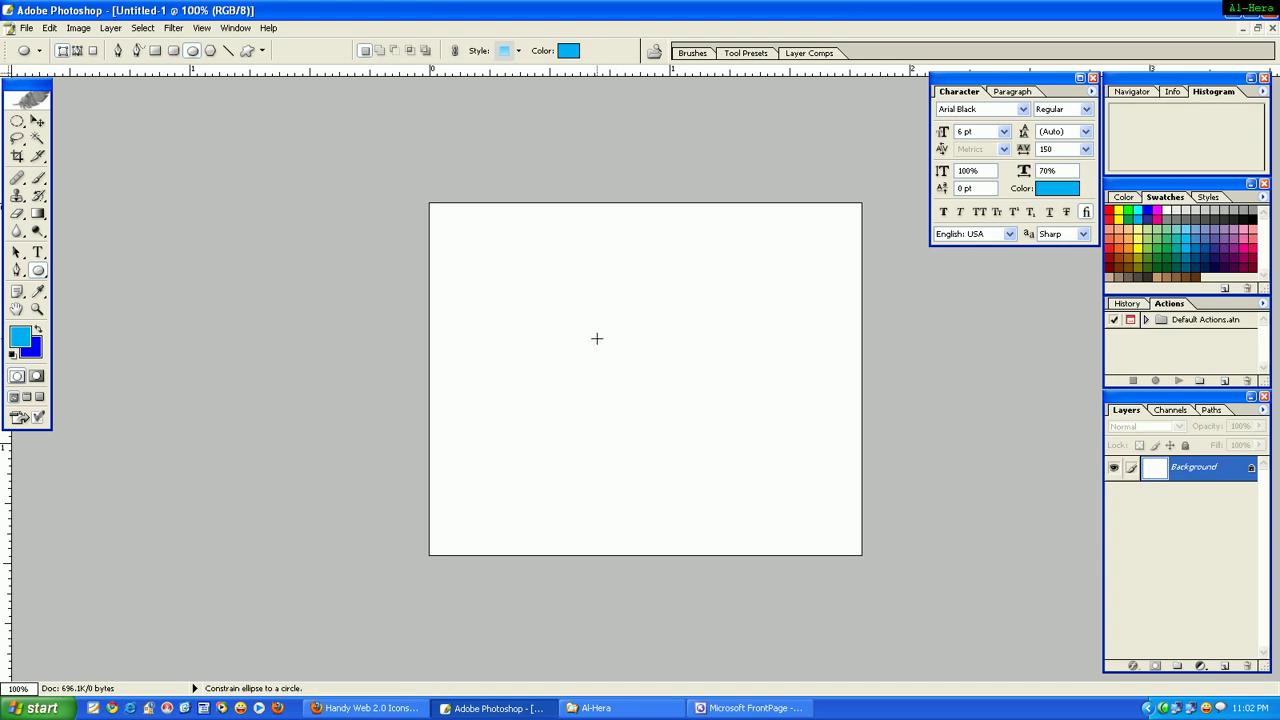
left_click_drag(629, 357, 716, 471)
left_click_drag(716, 471, 716, 471)
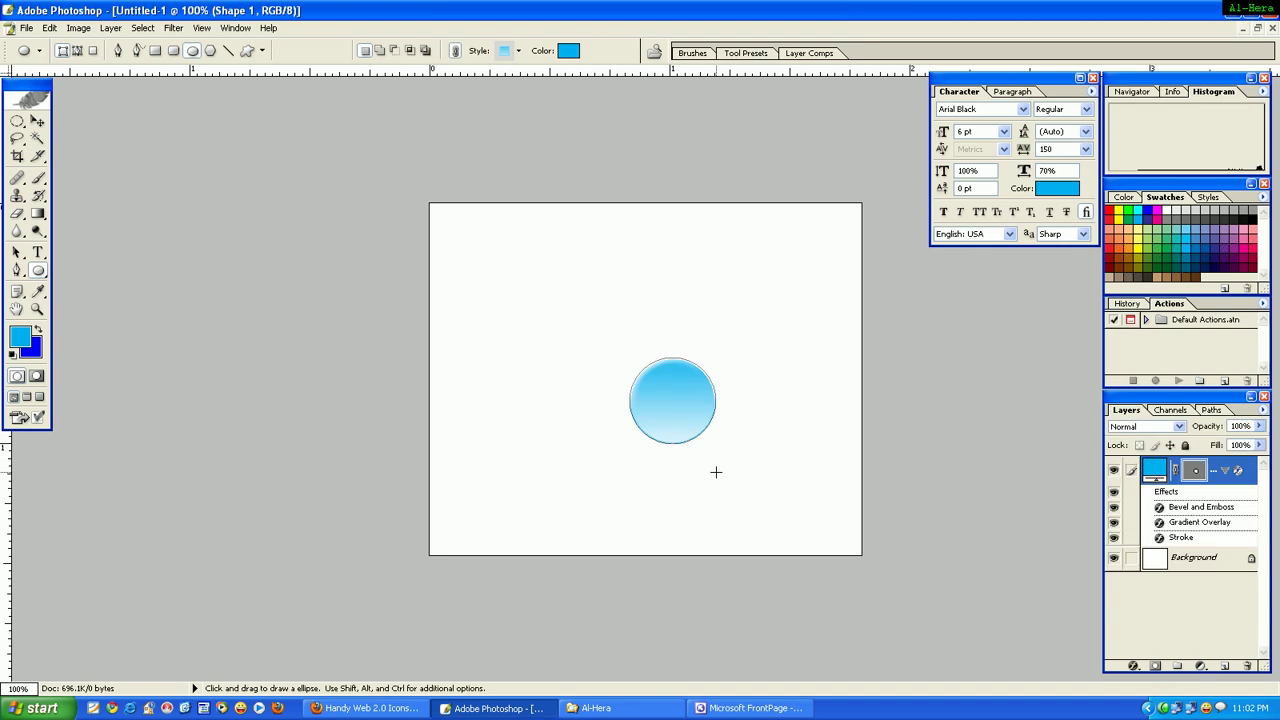
Strip the preset style so the circle is flat, and colour it #00AEEF
key("ctrl+z")
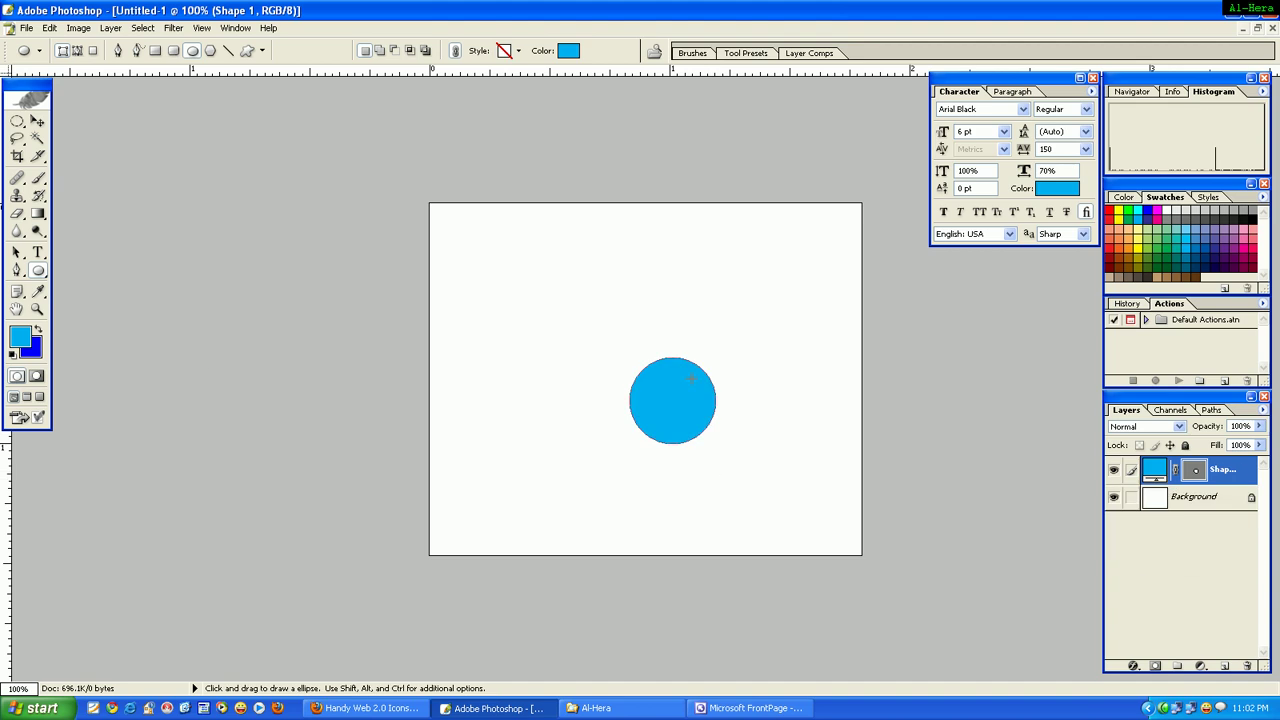
left_click(33, 346)
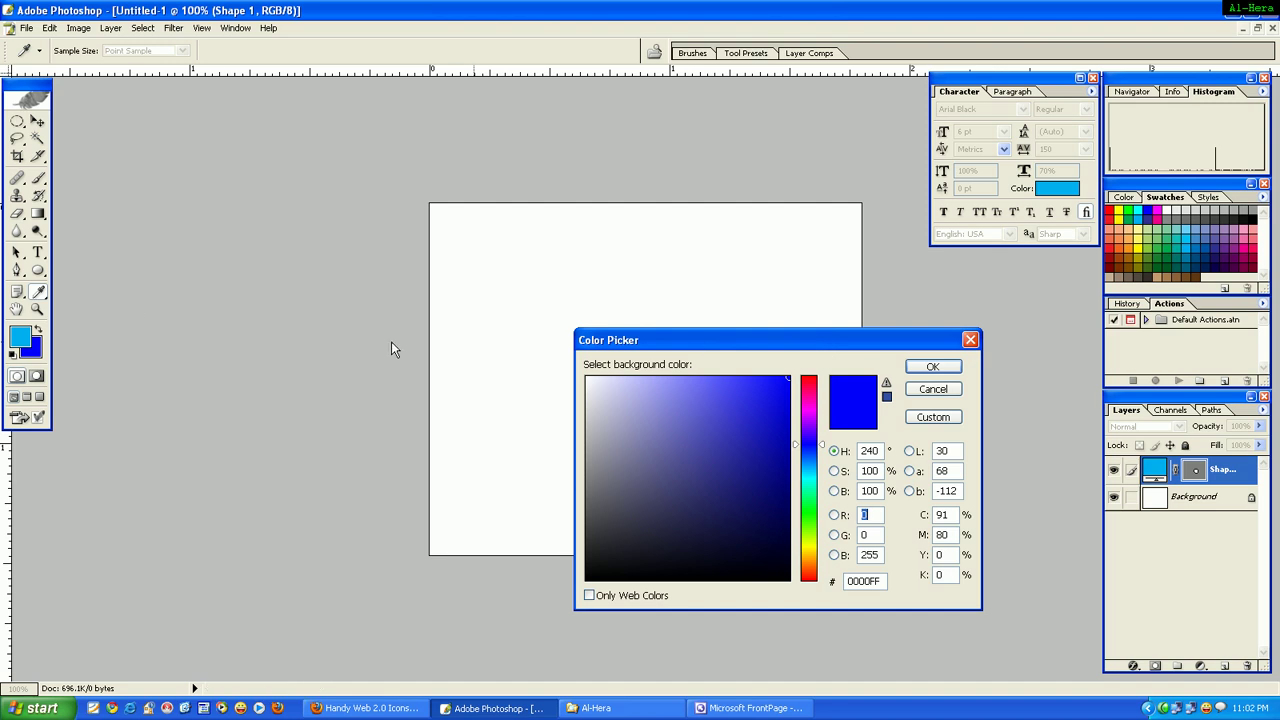
left_click(929, 371)
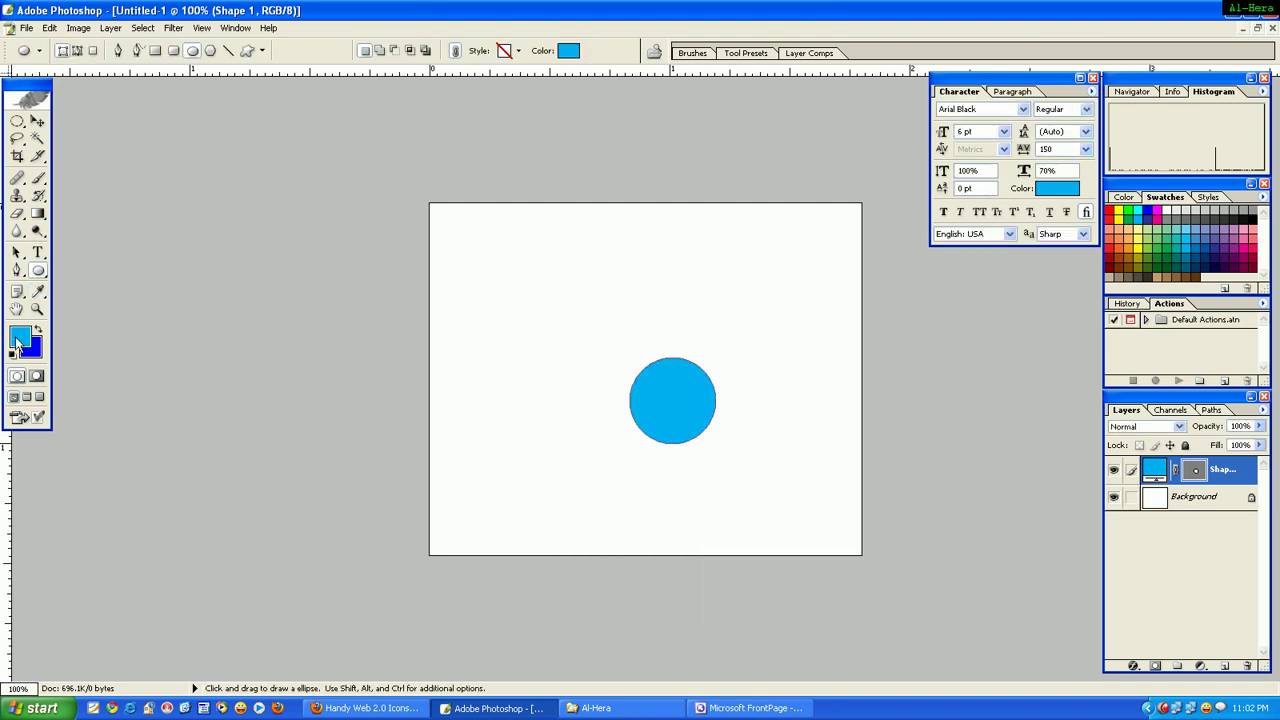
left_click(19, 337)
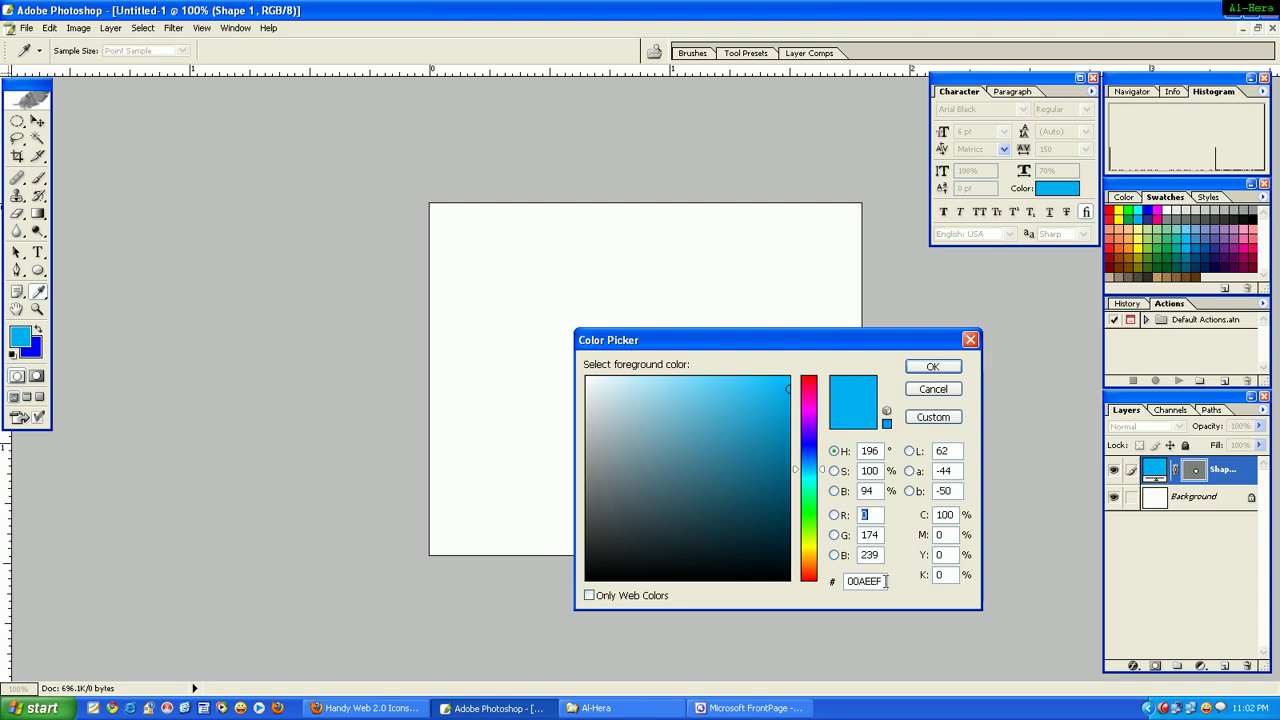
left_click_drag(885, 581, 788, 585)
left_click(941, 368)
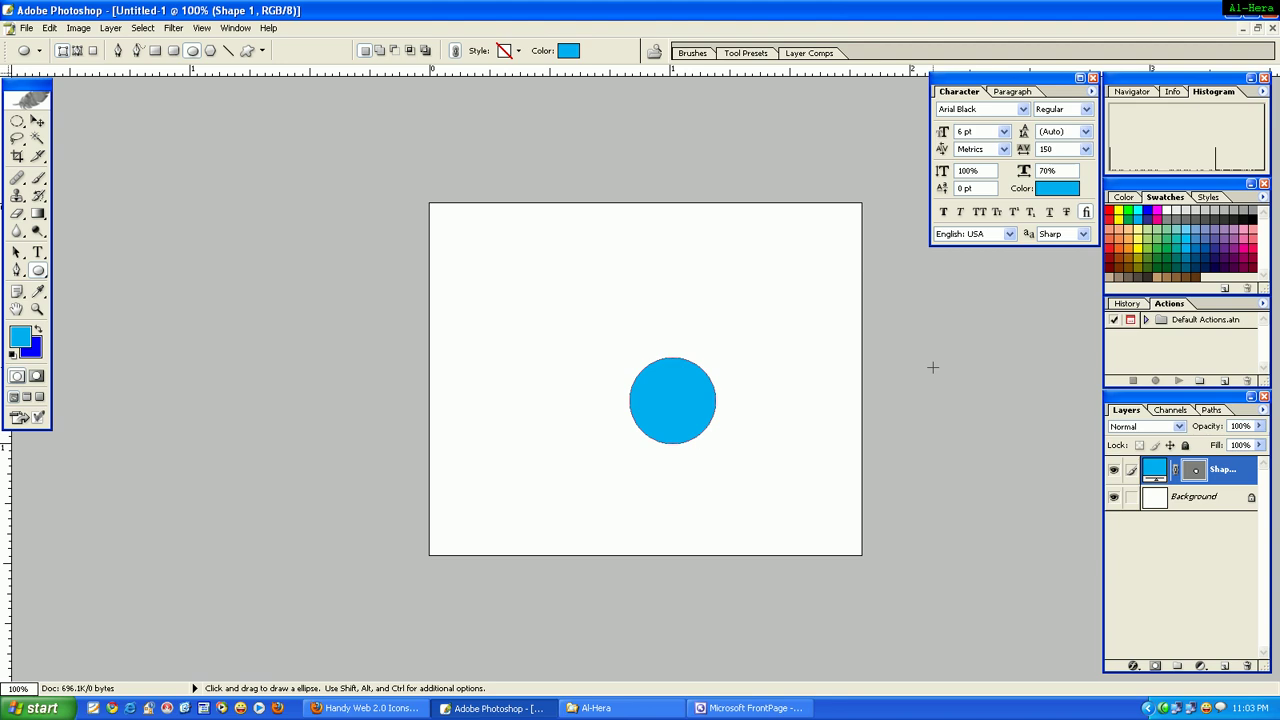
key("ctrl")
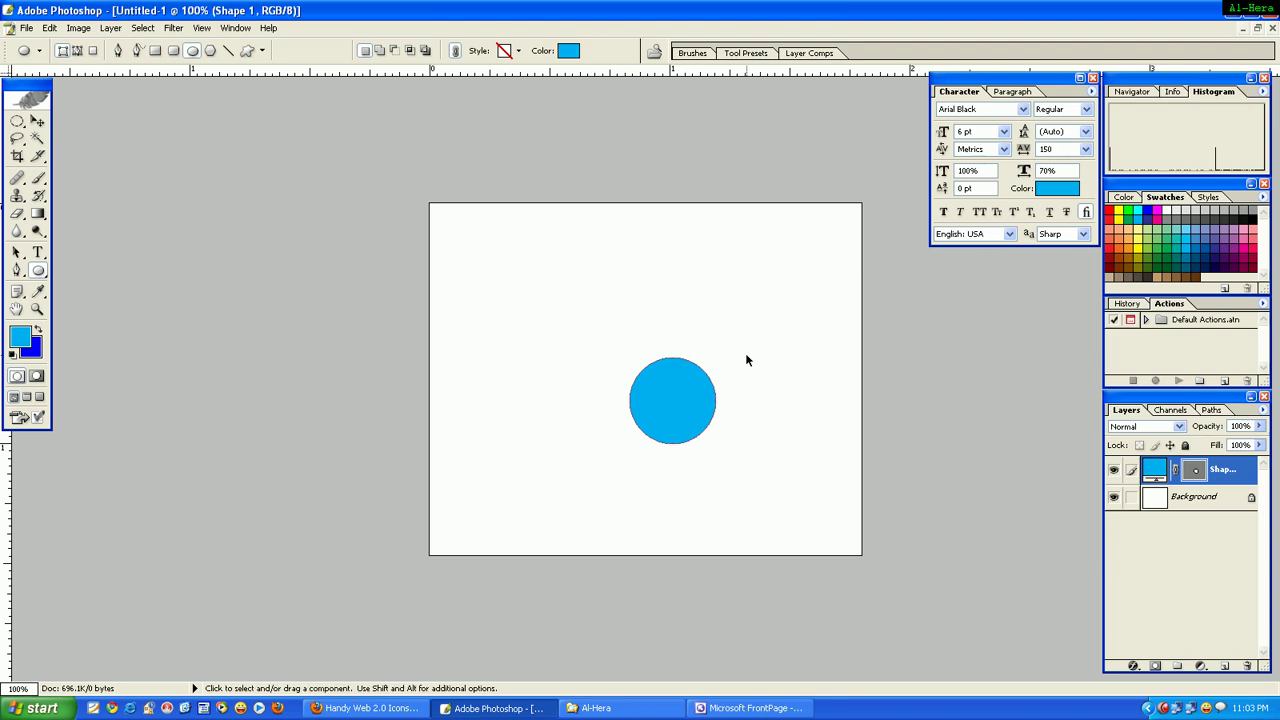
left_click(108, 30)
mouse_move(133, 106)
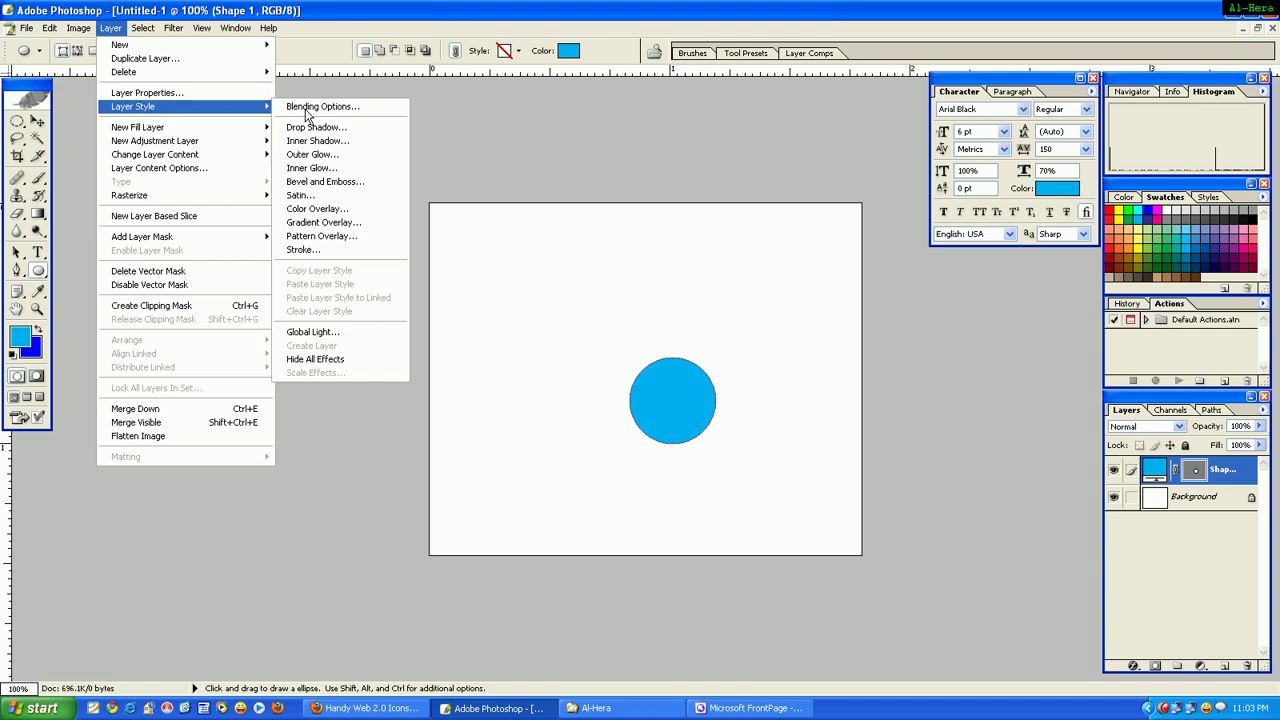
Add a Gradient Overlay to the circle, running from darker blue to light blue
left_click(340, 223)
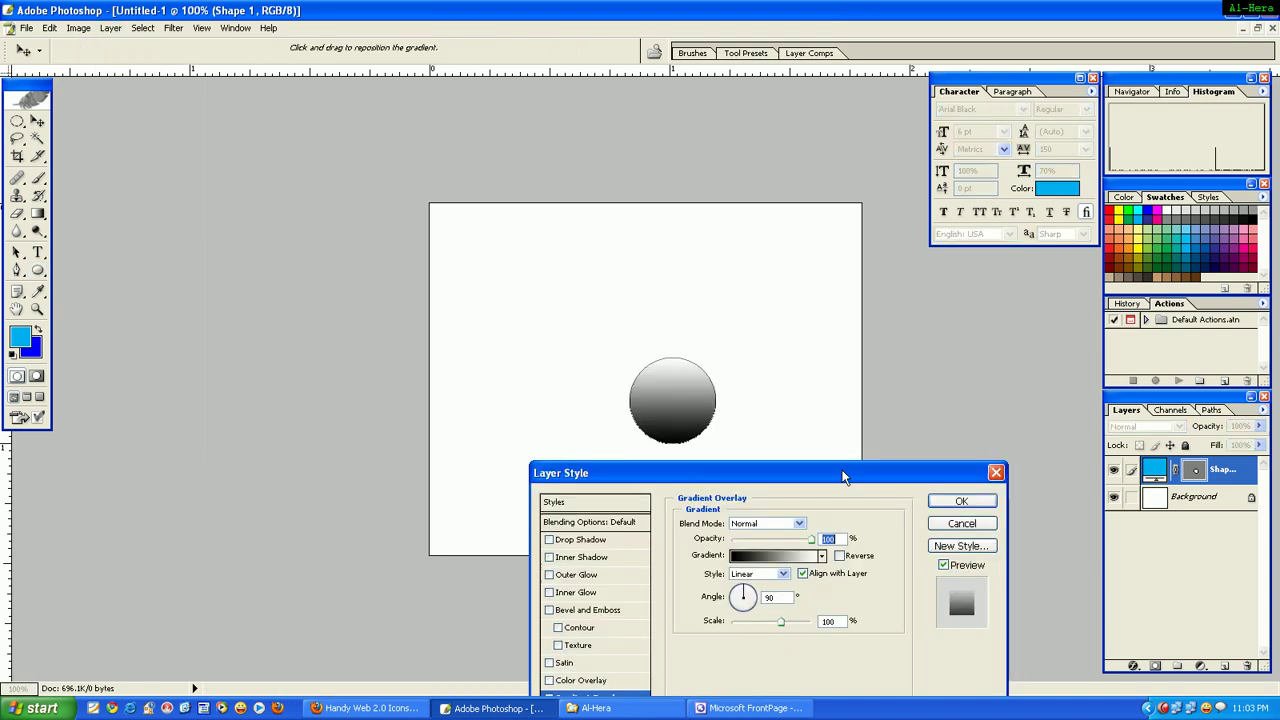
left_click_drag(843, 477, 1059, 235)
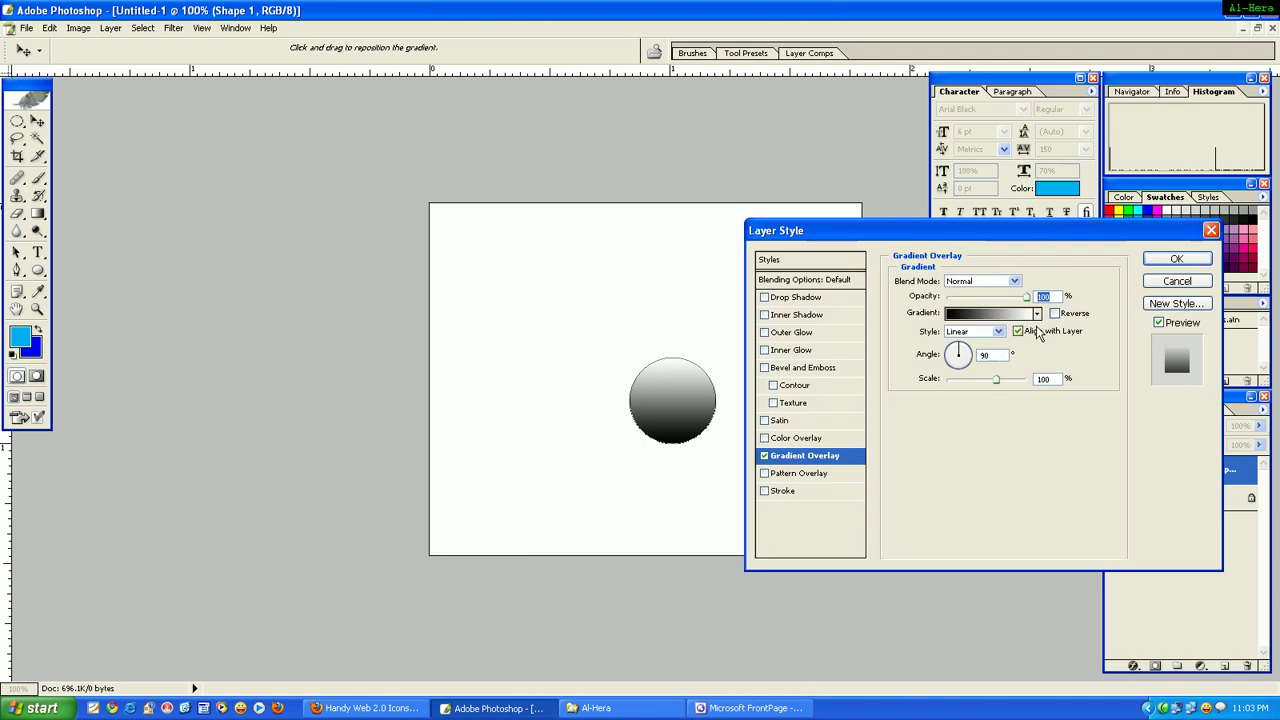
left_click(990, 313)
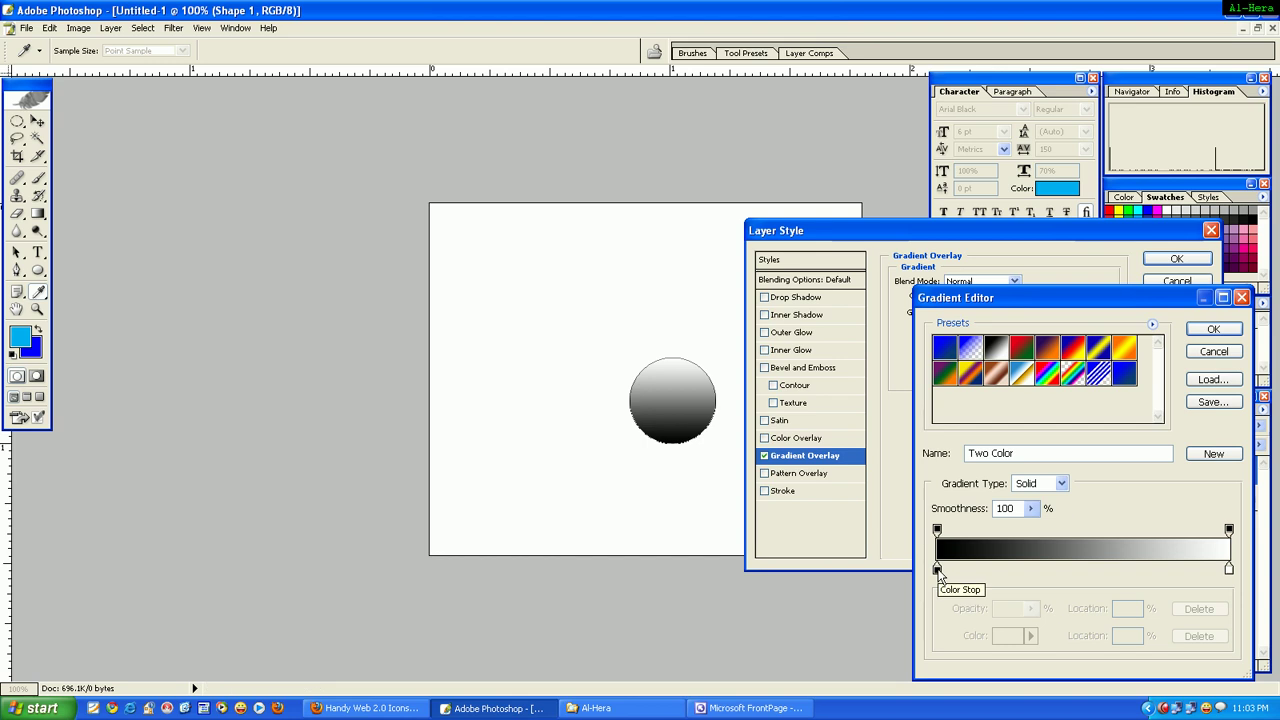
left_click(937, 570)
double_click(937, 570)
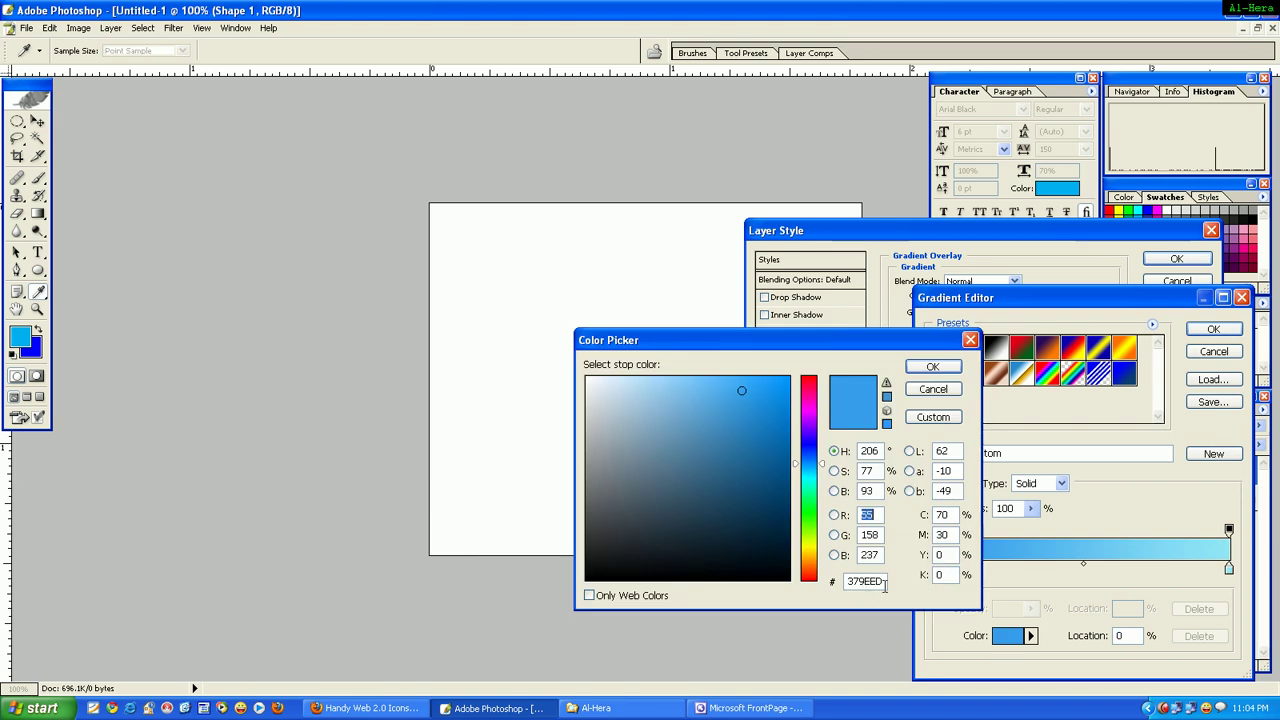
left_click(947, 369)
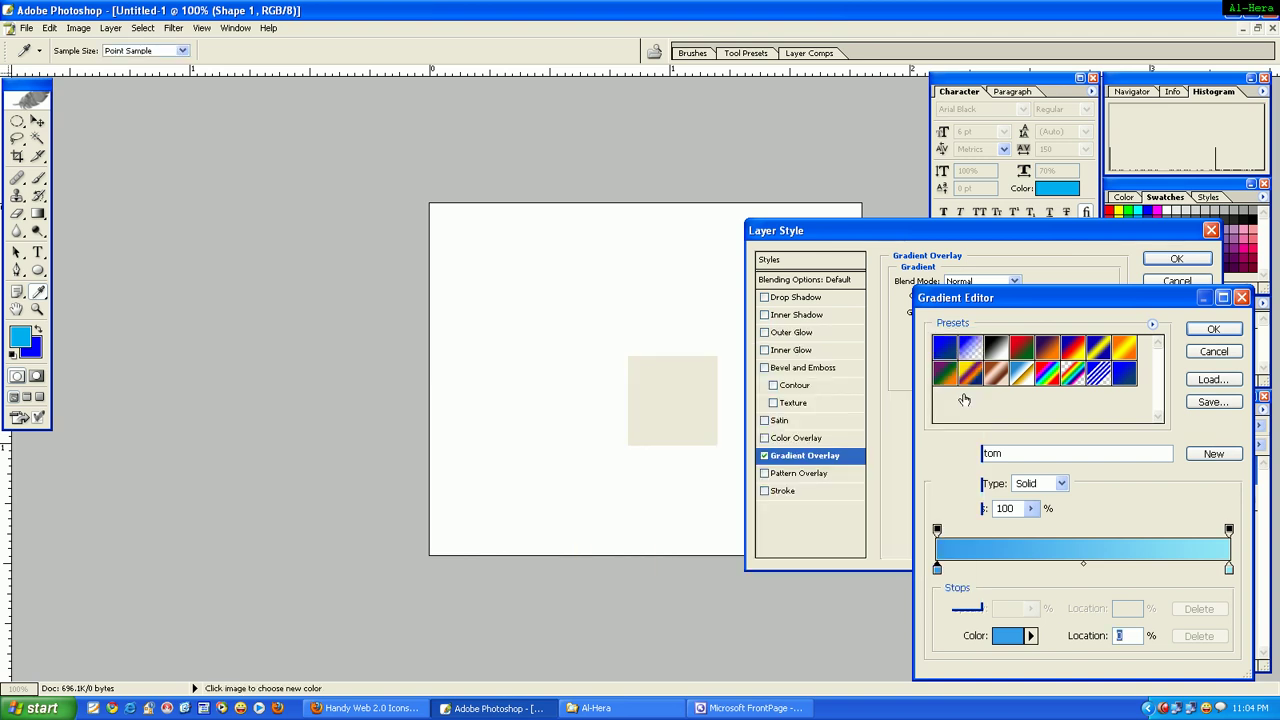
double_click(1229, 570)
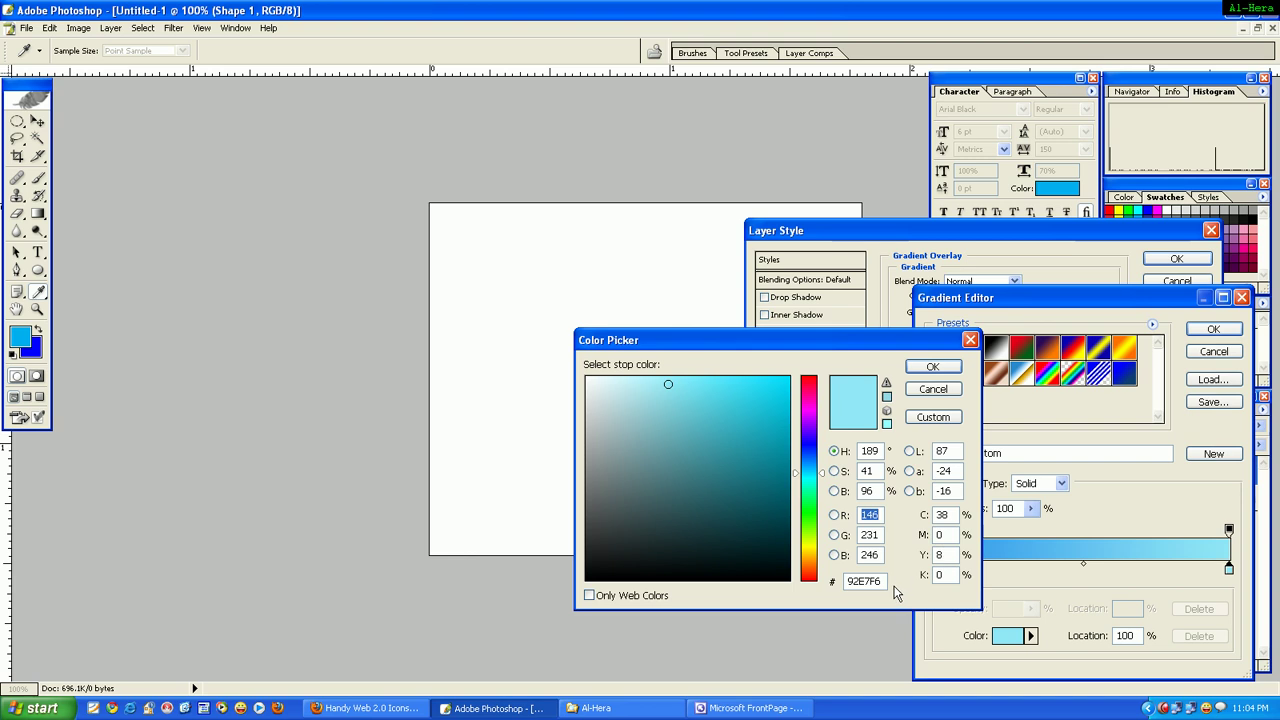
left_click(932, 366)
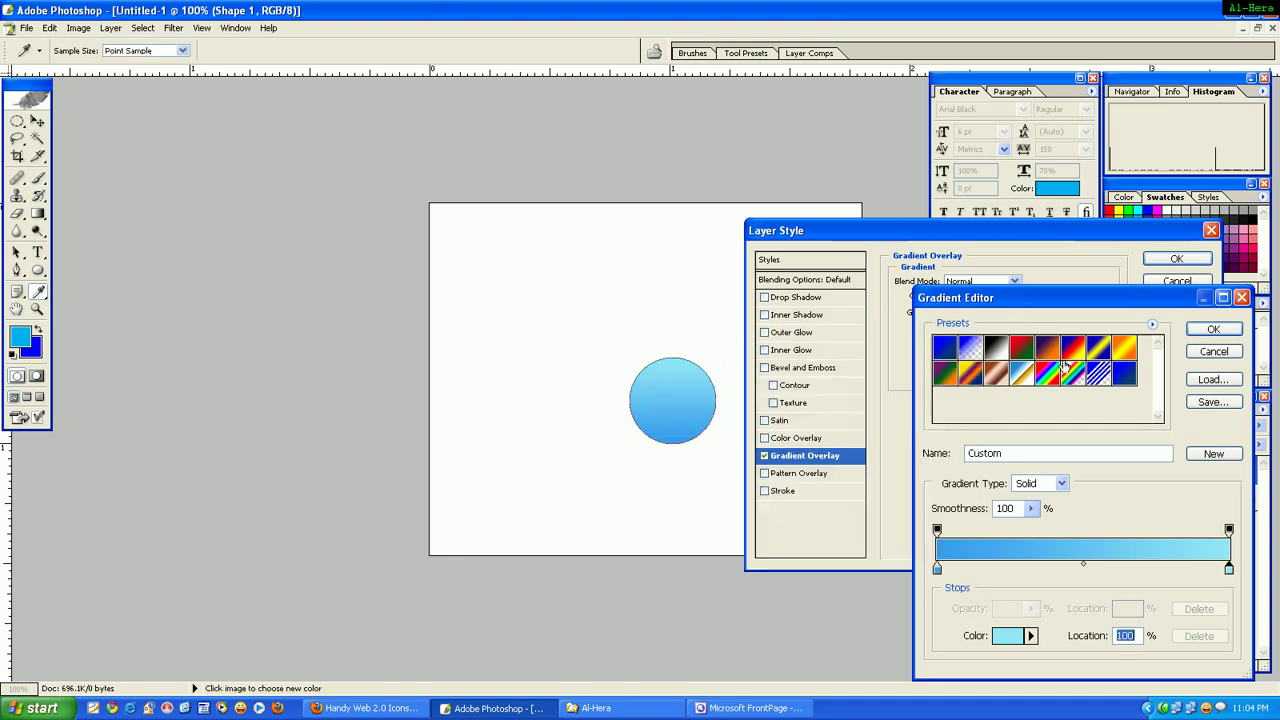
left_click(1213, 330)
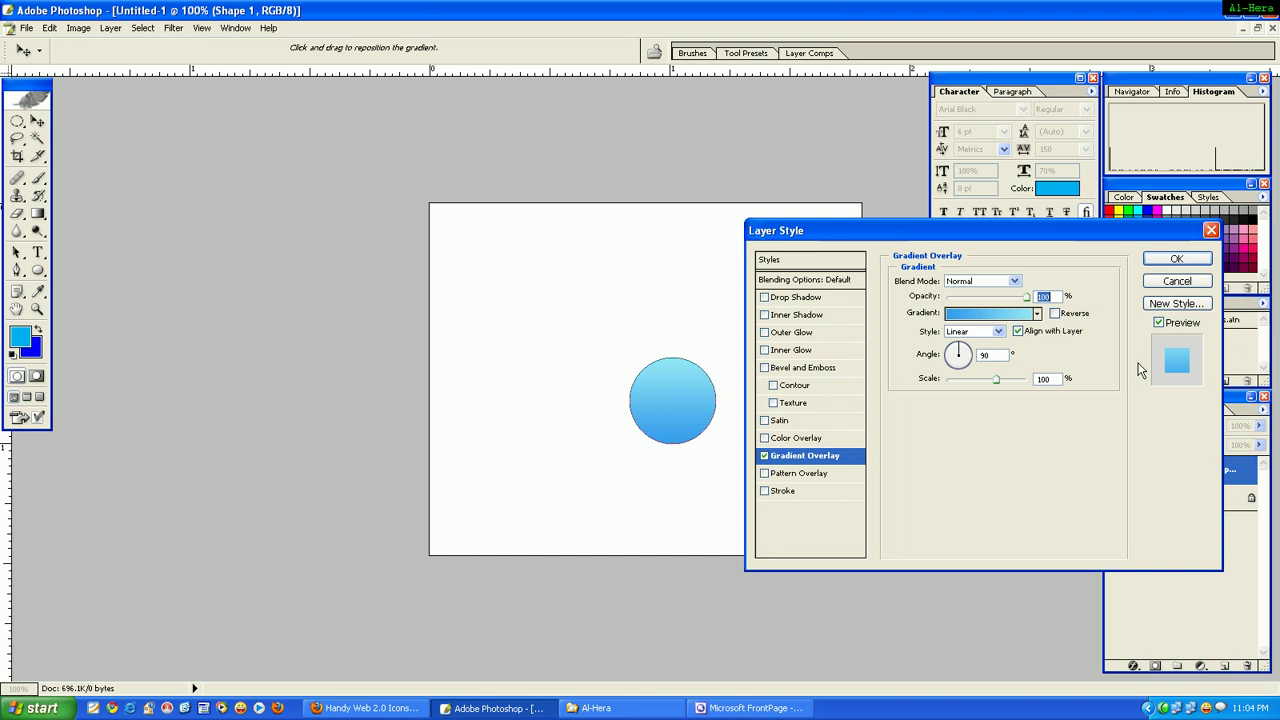
Reverse the gradient so dark blue is on top, scale it to about 150%, and apply
left_click(1054, 313)
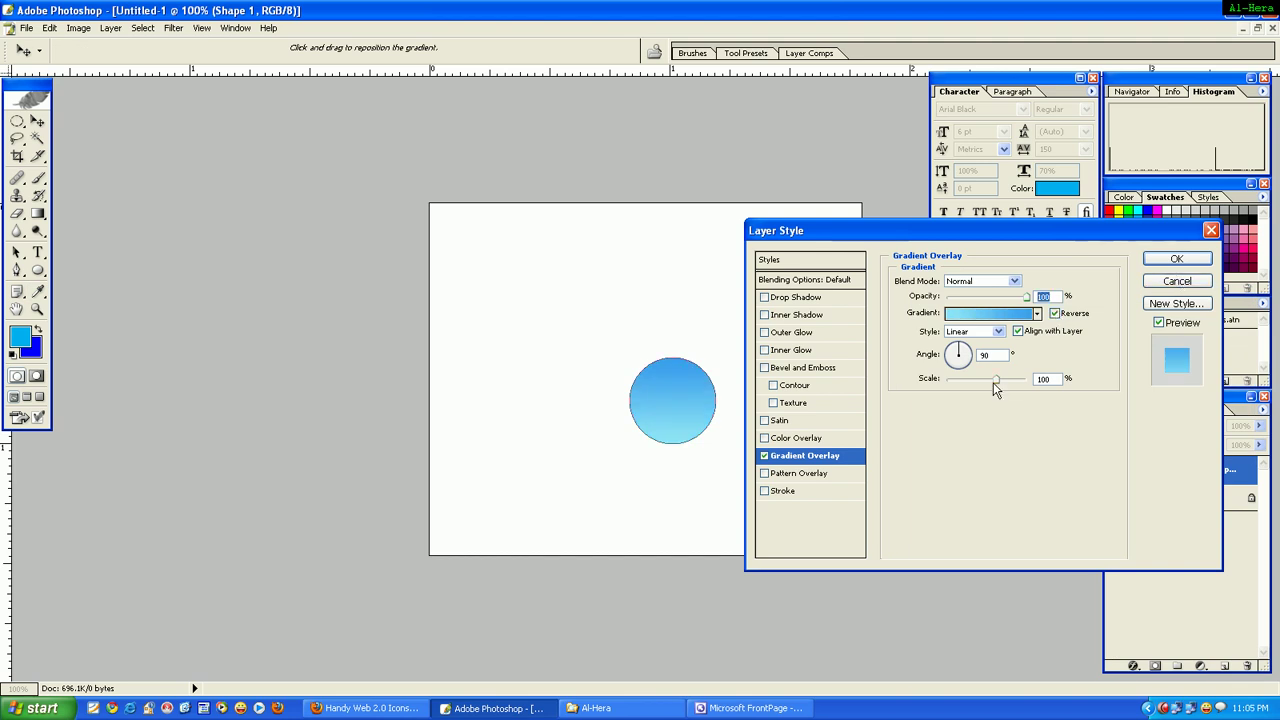
left_click_drag(996, 381, 1032, 390)
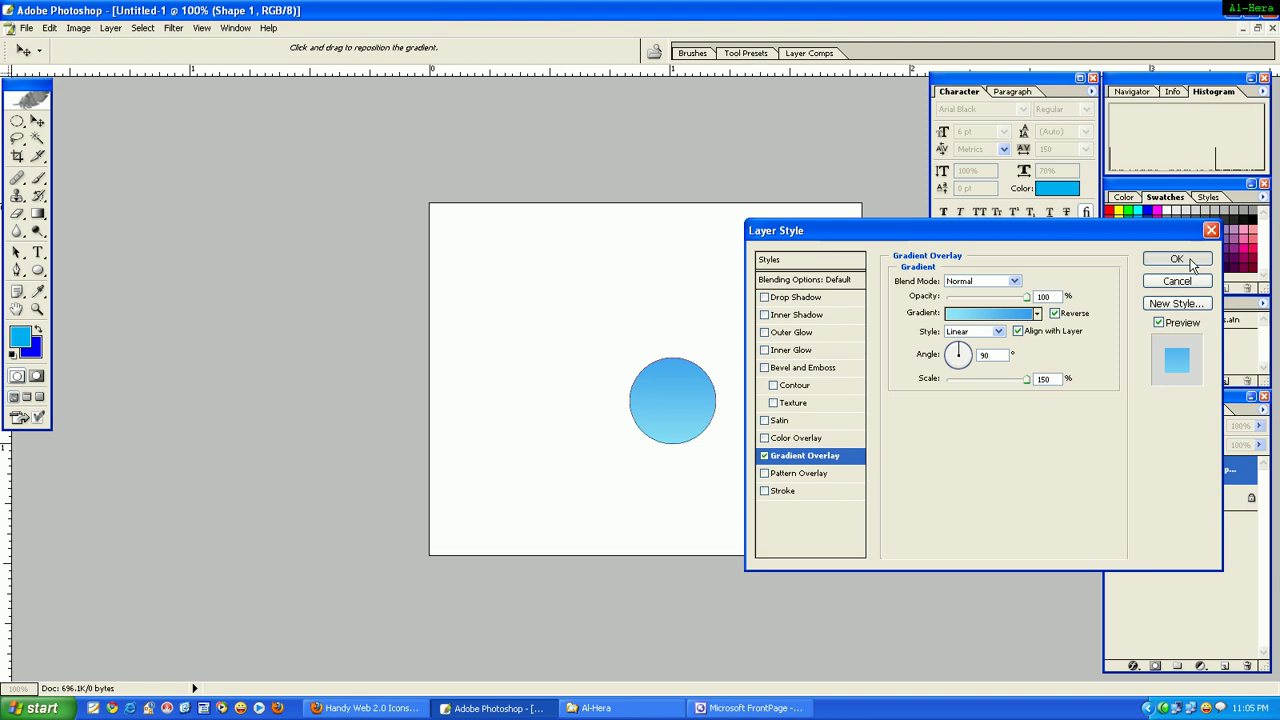
left_click(1190, 262)
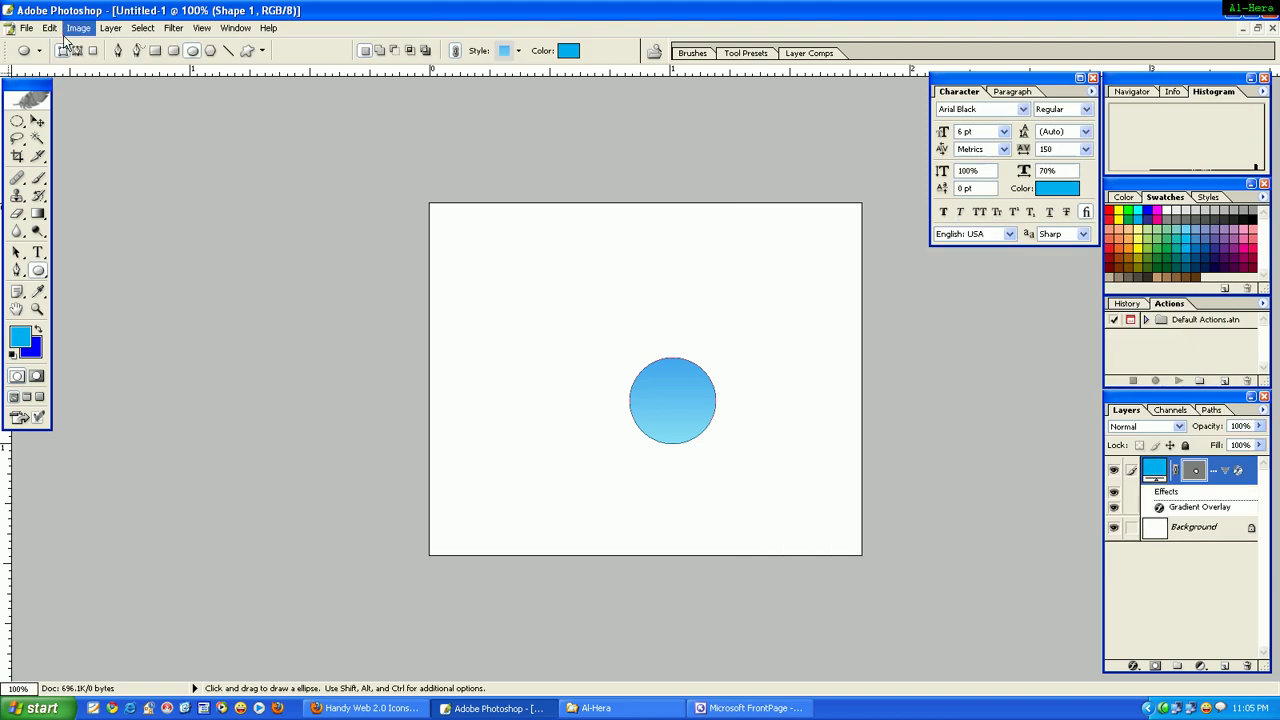
Add Bevel and Emboss with Depth 191, Size 7, Soften 4 and Angle 86
left_click(110, 28)
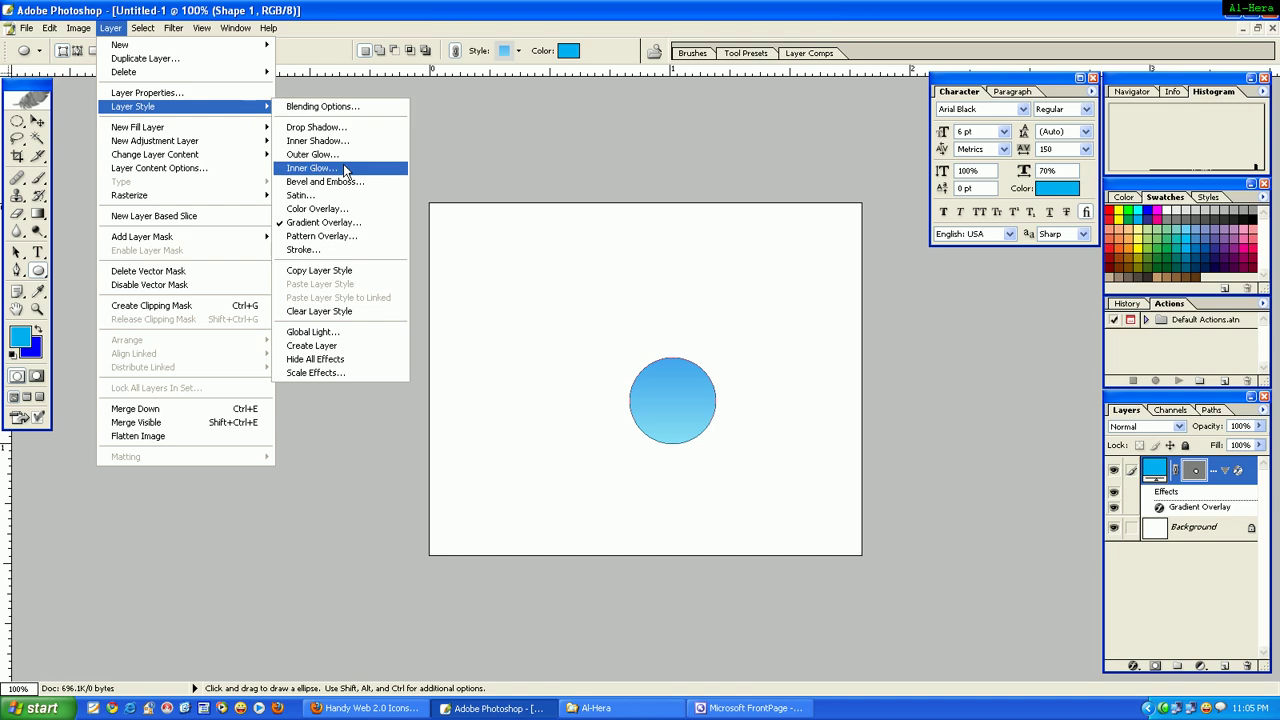
mouse_move(133, 106)
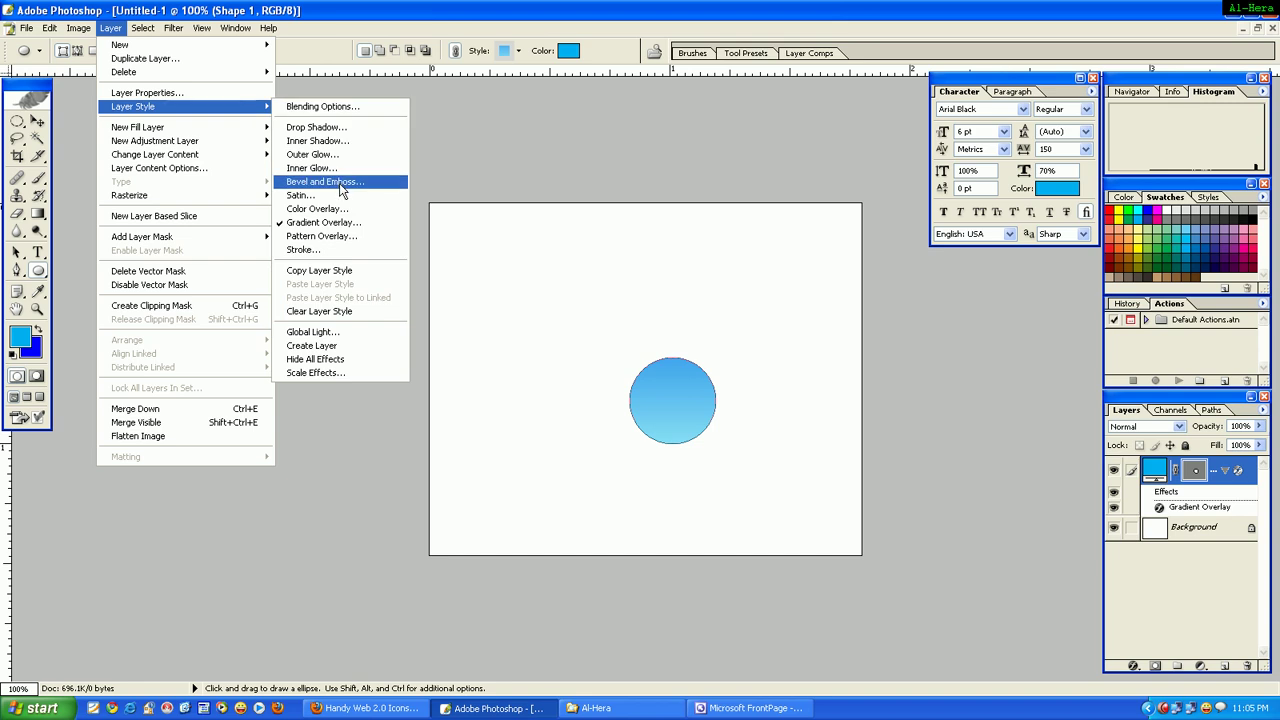
left_click(348, 184)
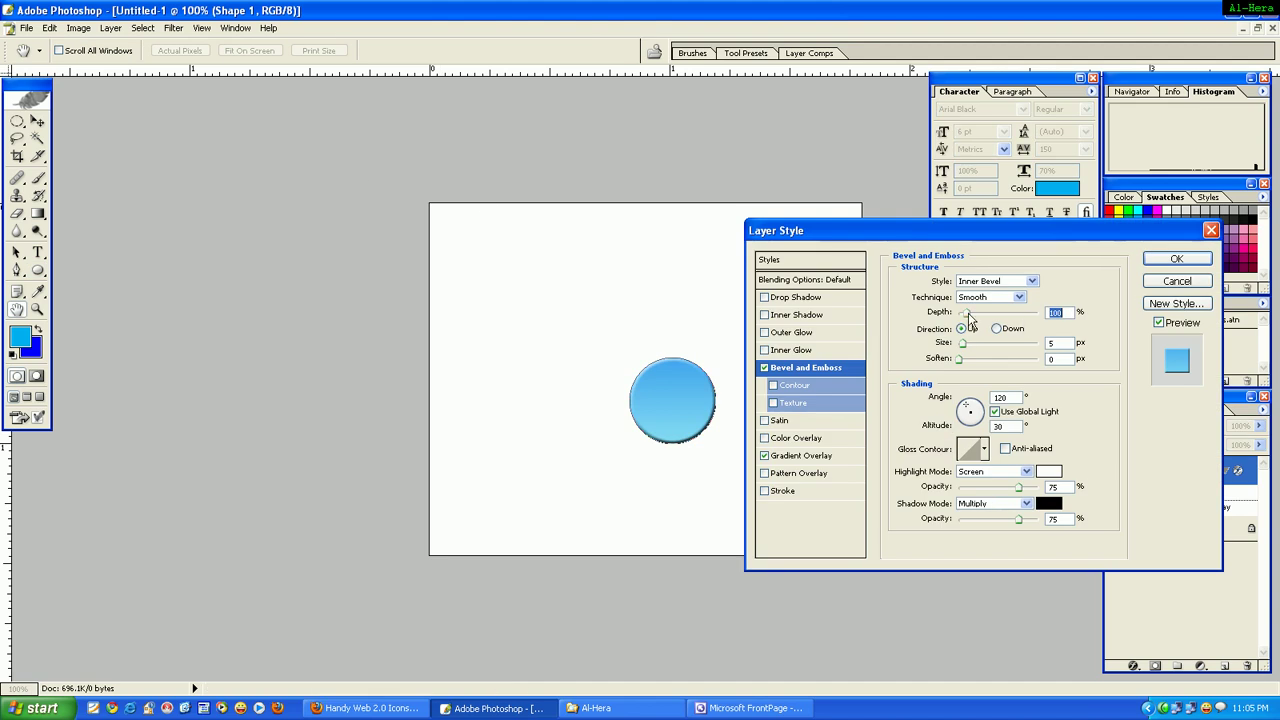
left_click_drag(964, 314, 979, 314)
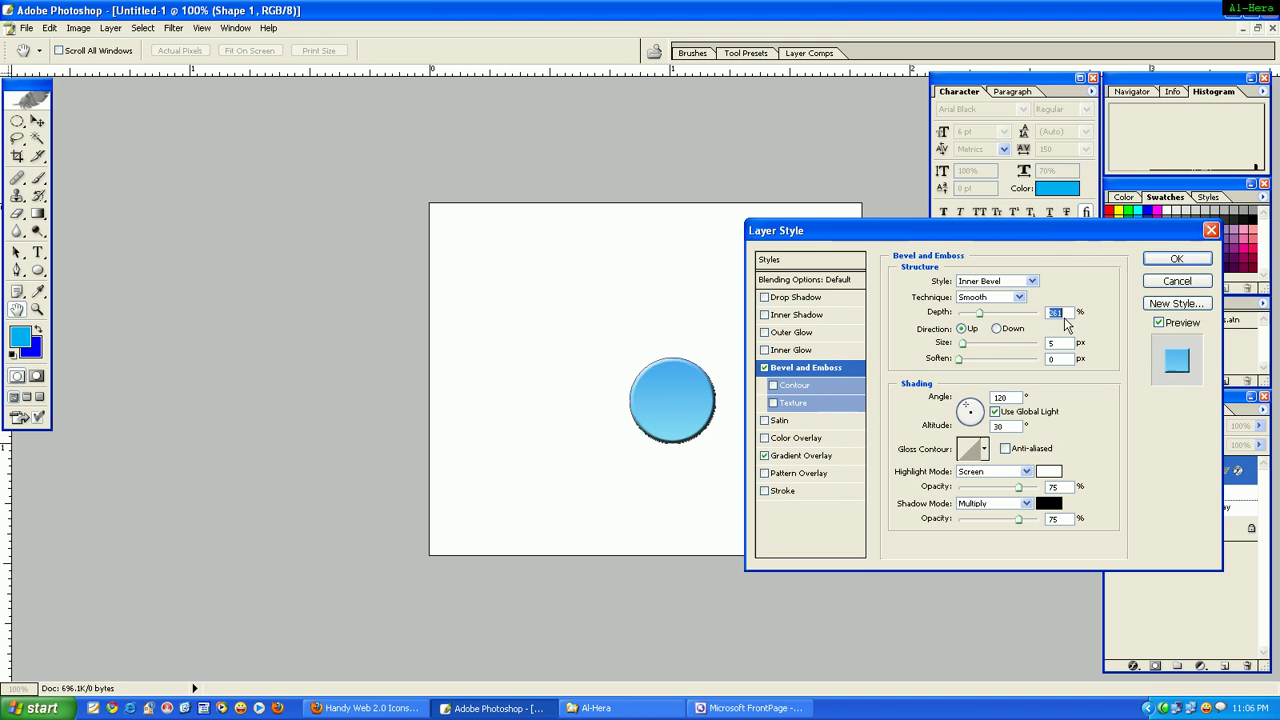
type("191")
double_click(1064, 346)
type("7")
key("Tab")
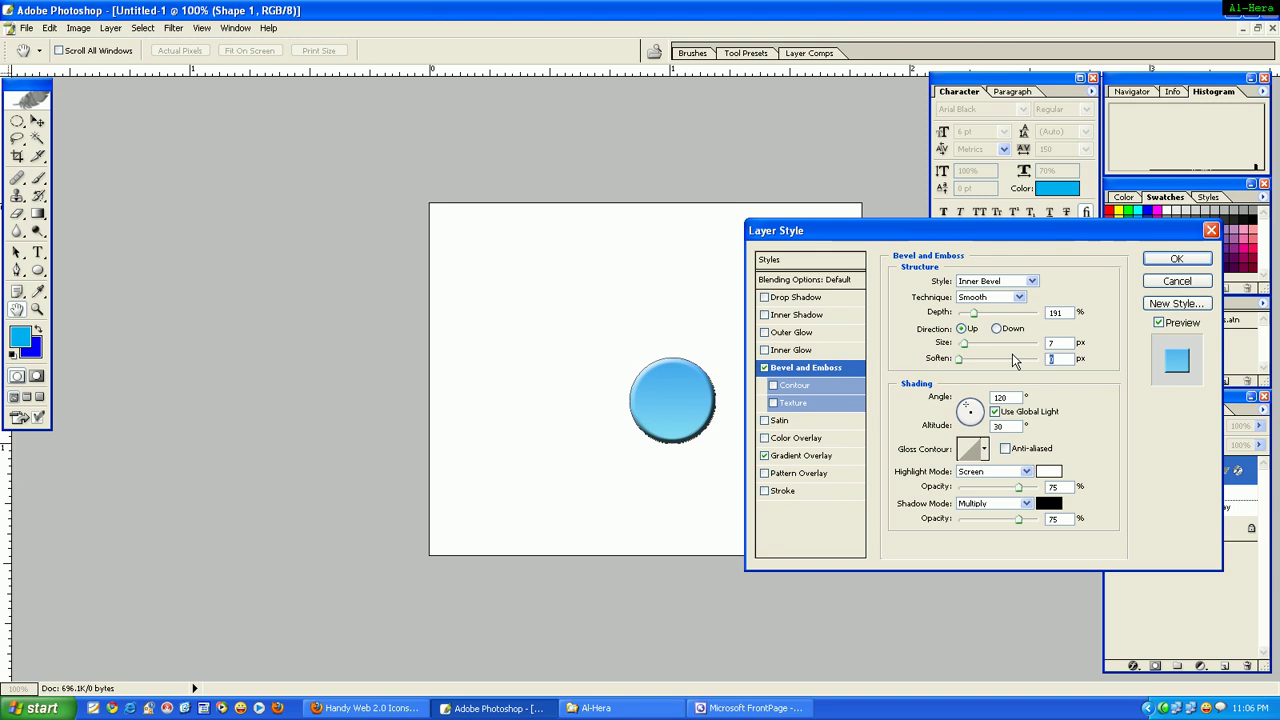
type("4")
key("Tab")
type("86")
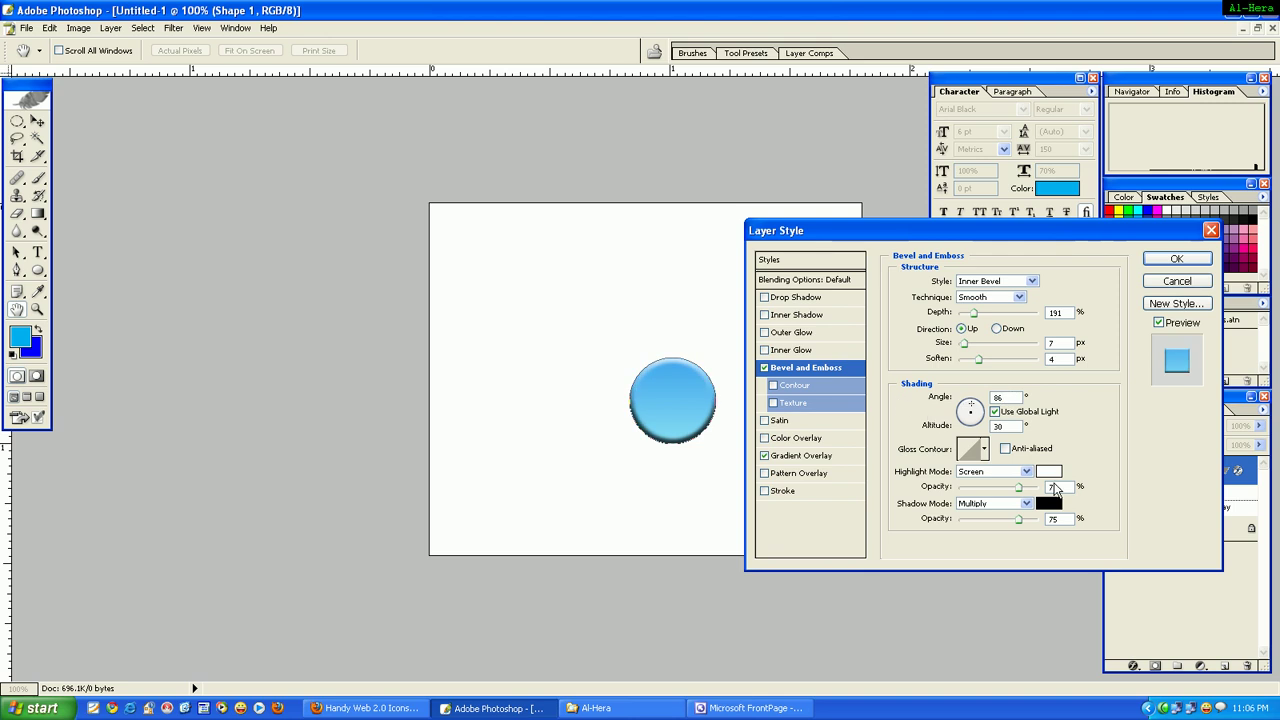
Set the bevel highlight to Normal at 71%, drop shadow opacity to 0, and apply
left_click(1027, 471)
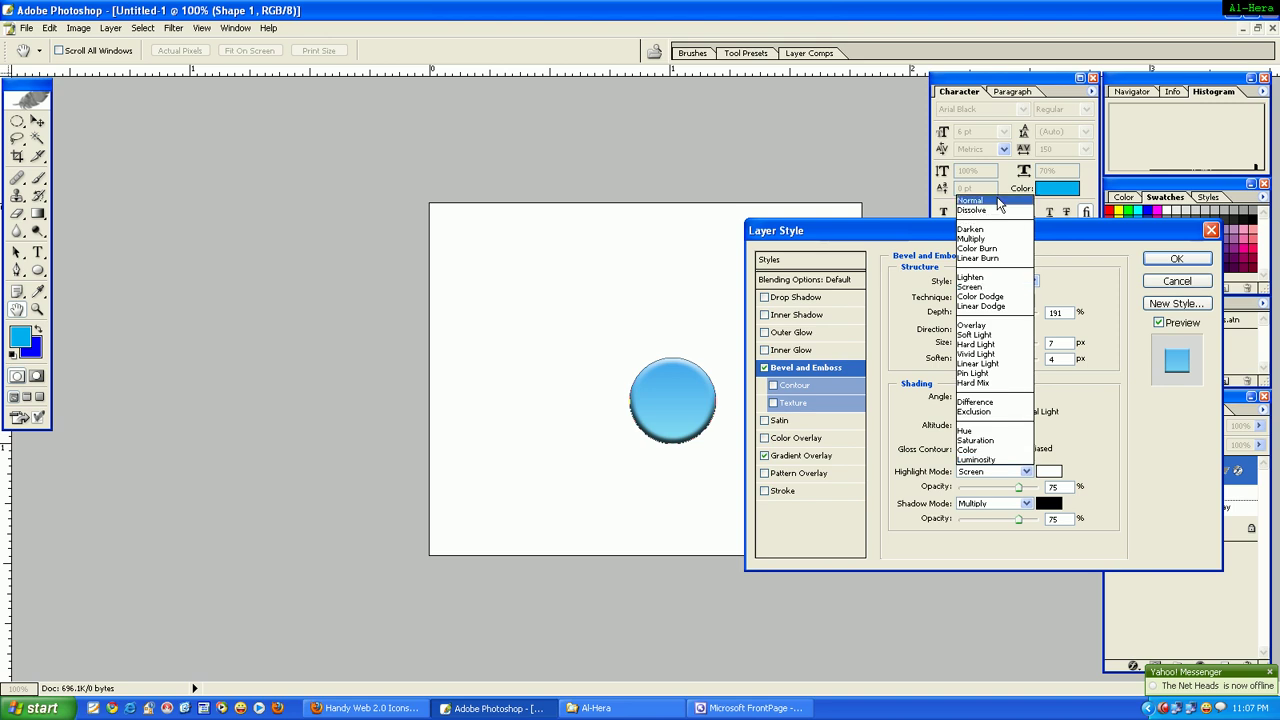
left_click(999, 201)
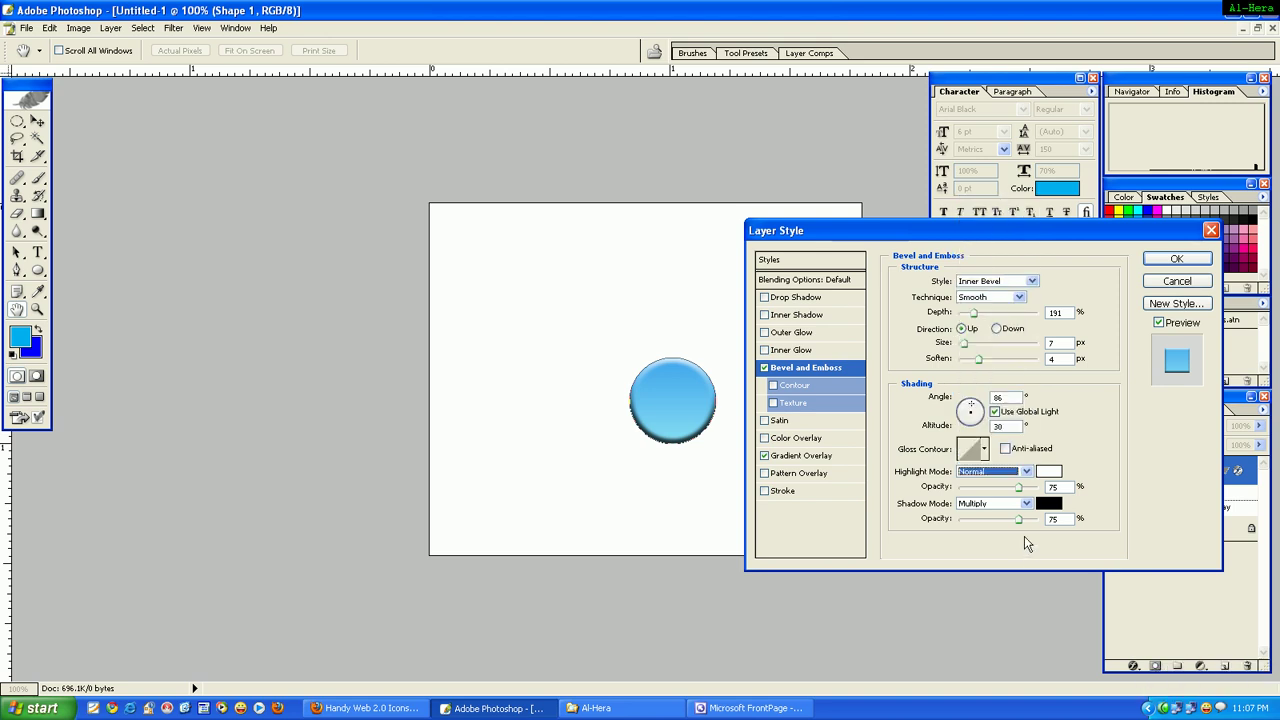
key("Tab")
left_click(1052, 487)
type("71")
left_click_drag(1020, 527, 955, 523)
left_click(1166, 262)
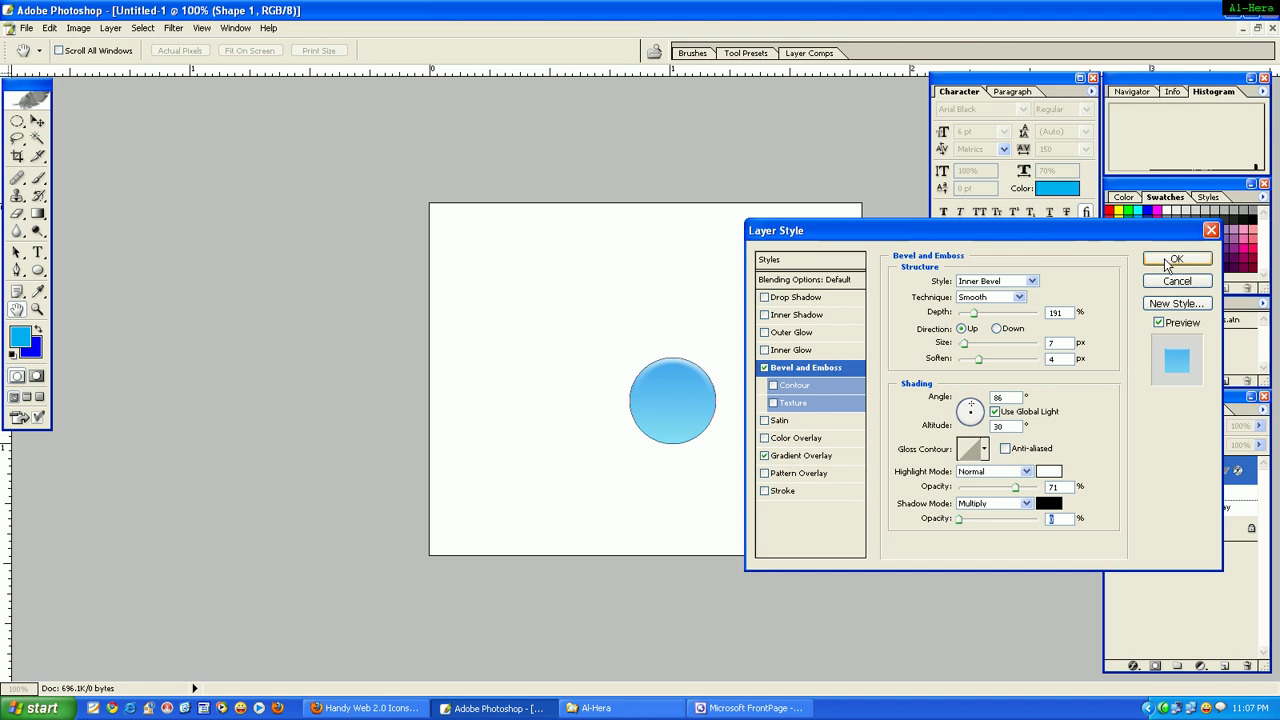
left_click(1172, 261)
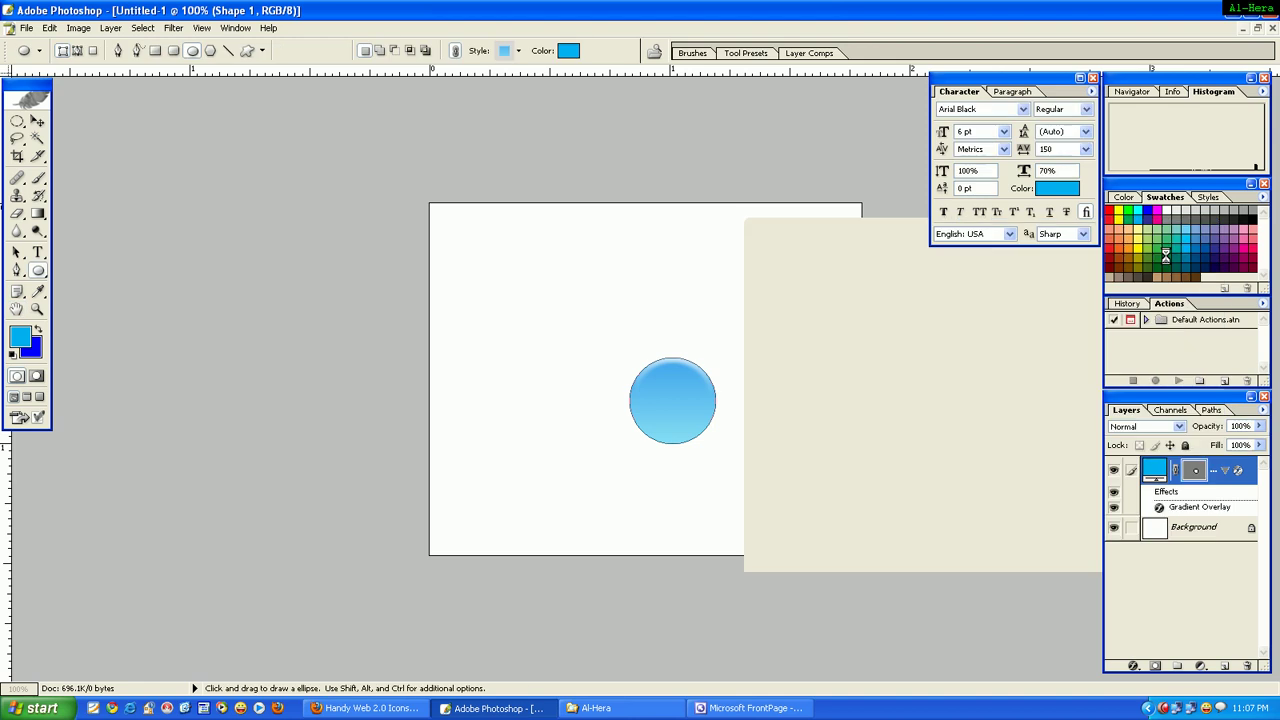
Add a 2 px Stroke positioned Inside with Fill Type set to Gradient
left_click(110, 28)
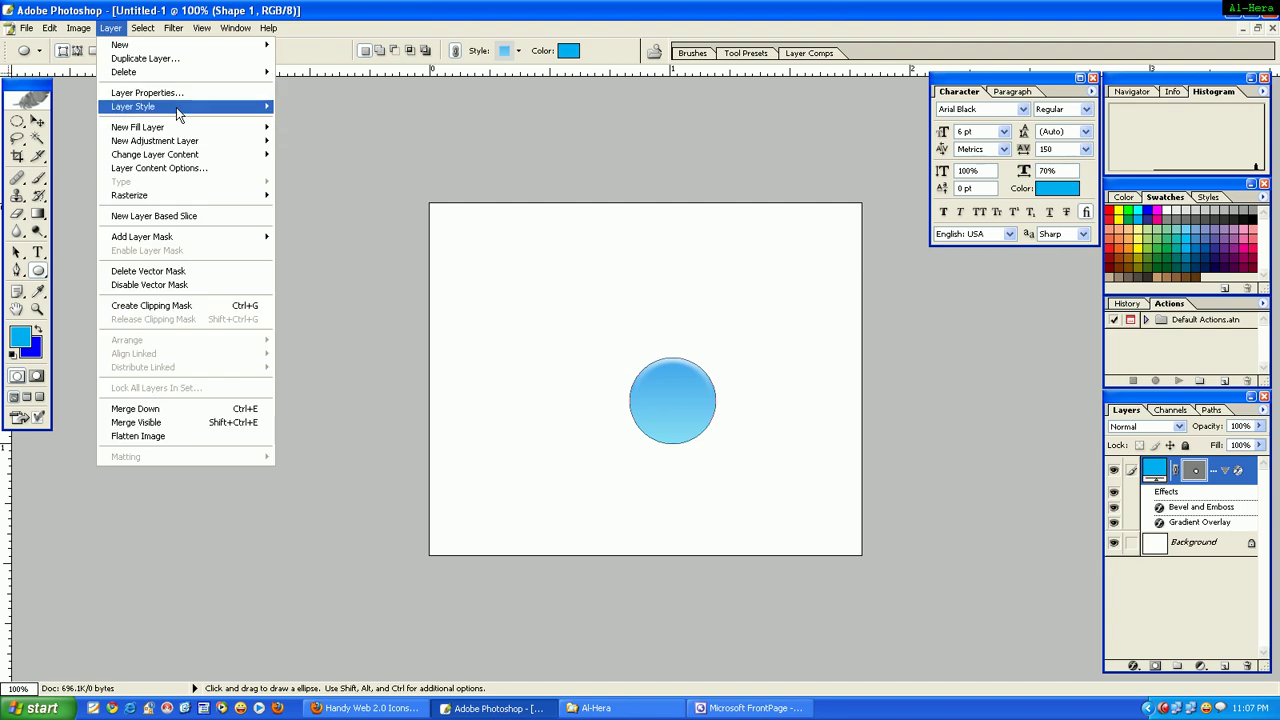
left_click(370, 252)
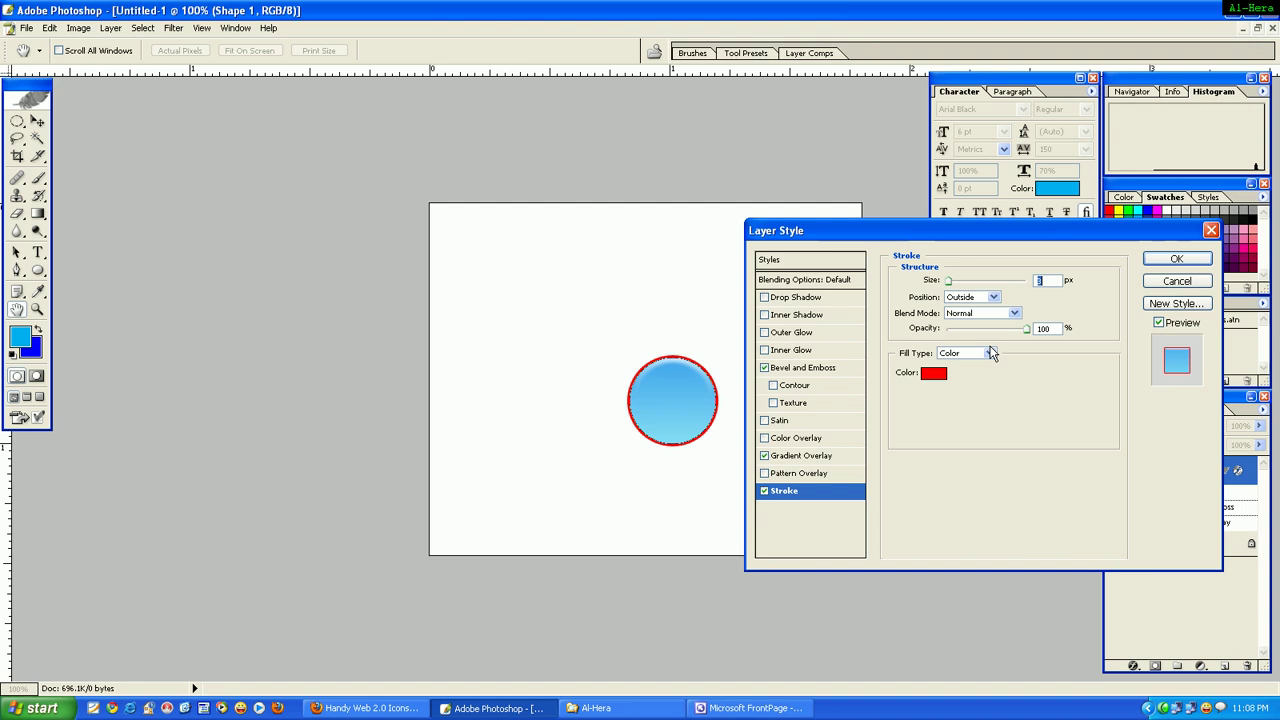
type("2")
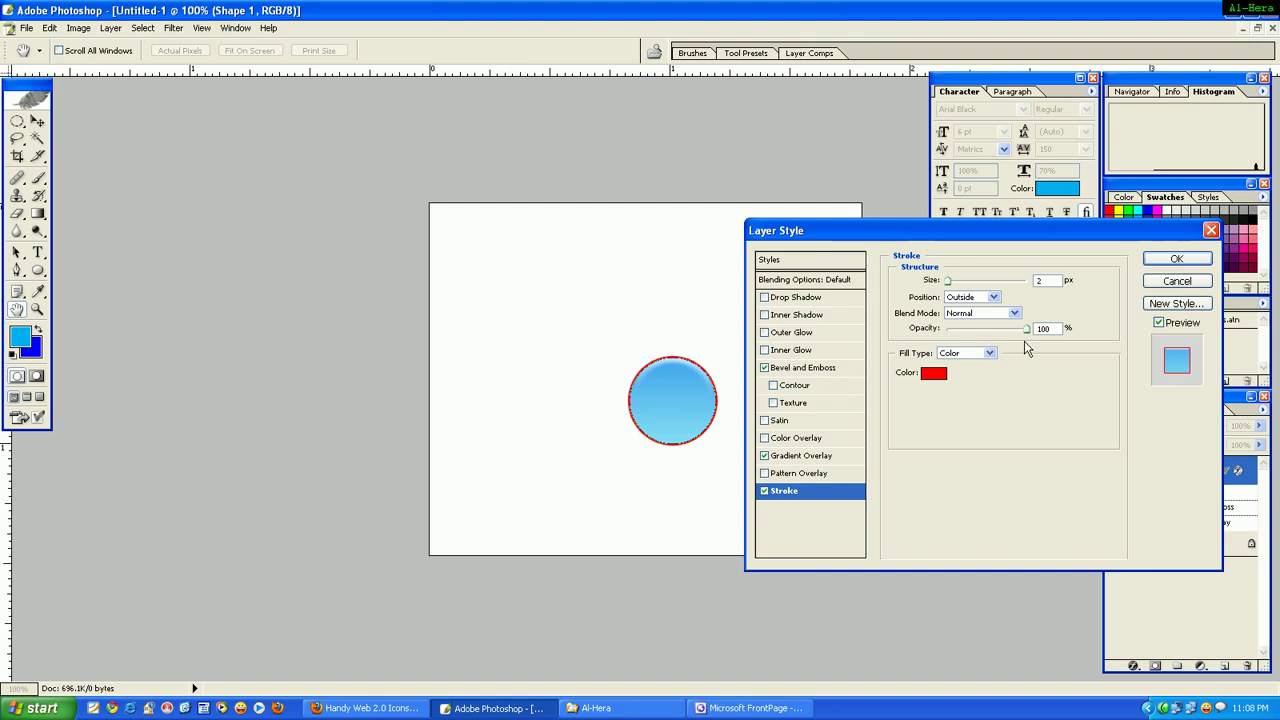
left_click(993, 297)
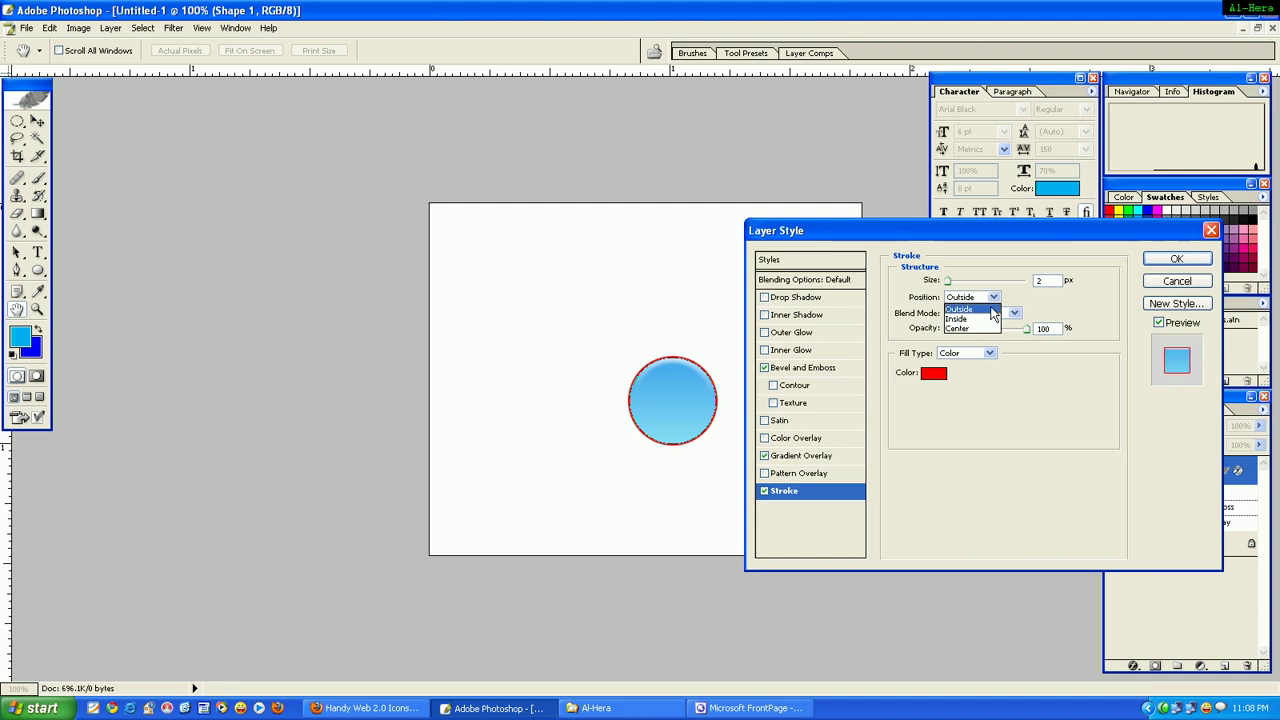
left_click(991, 319)
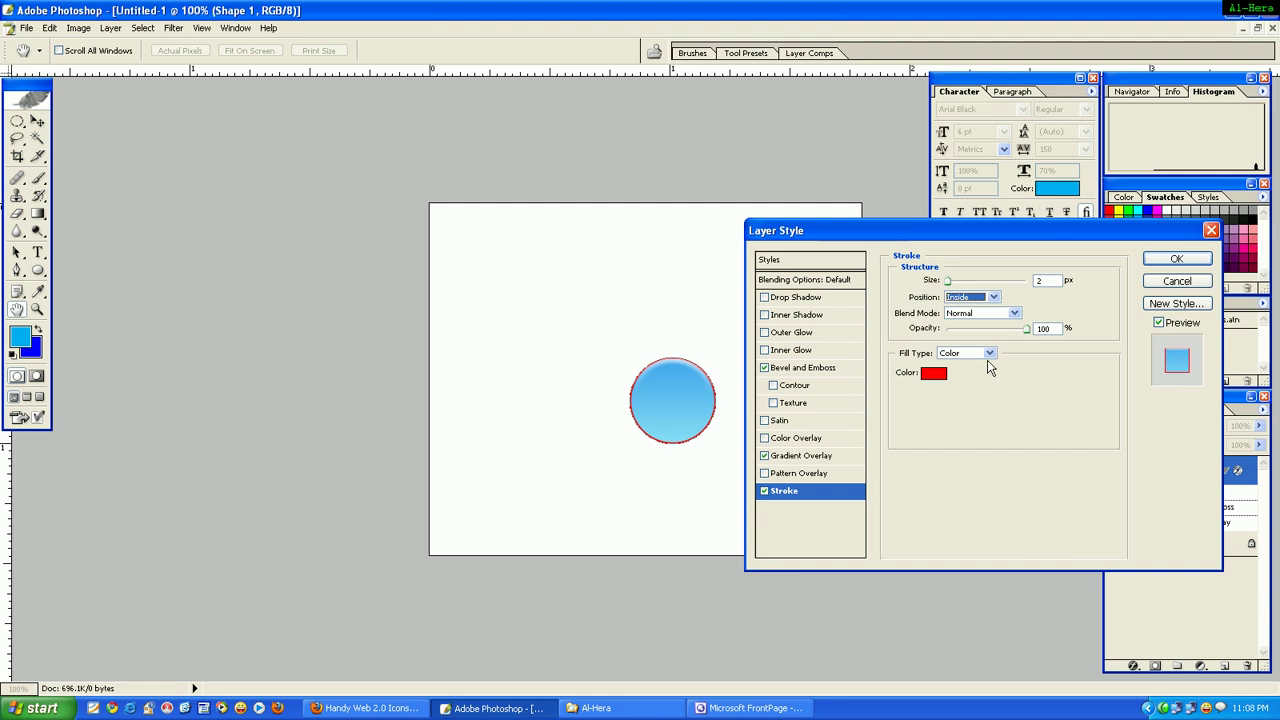
left_click(989, 353)
left_click(970, 375)
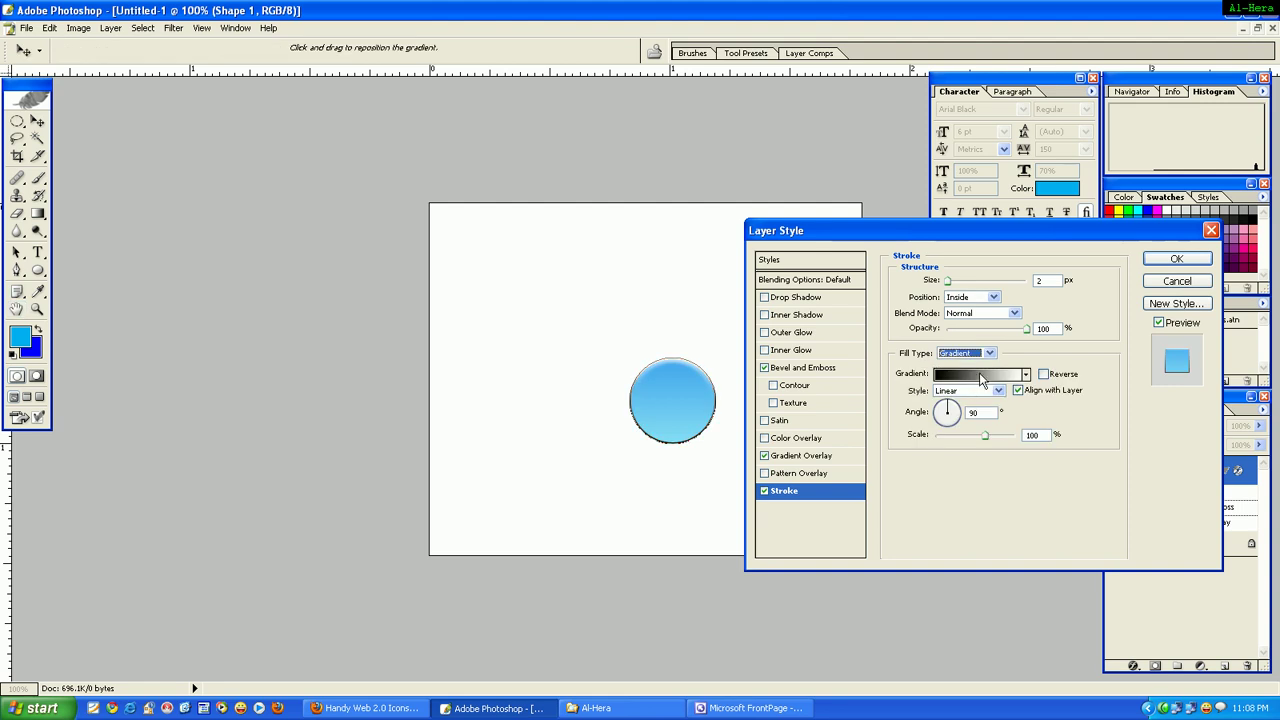
Make the stroke gradient a blue foreground-to-transparent gradient
left_click(982, 378)
left_click(978, 350)
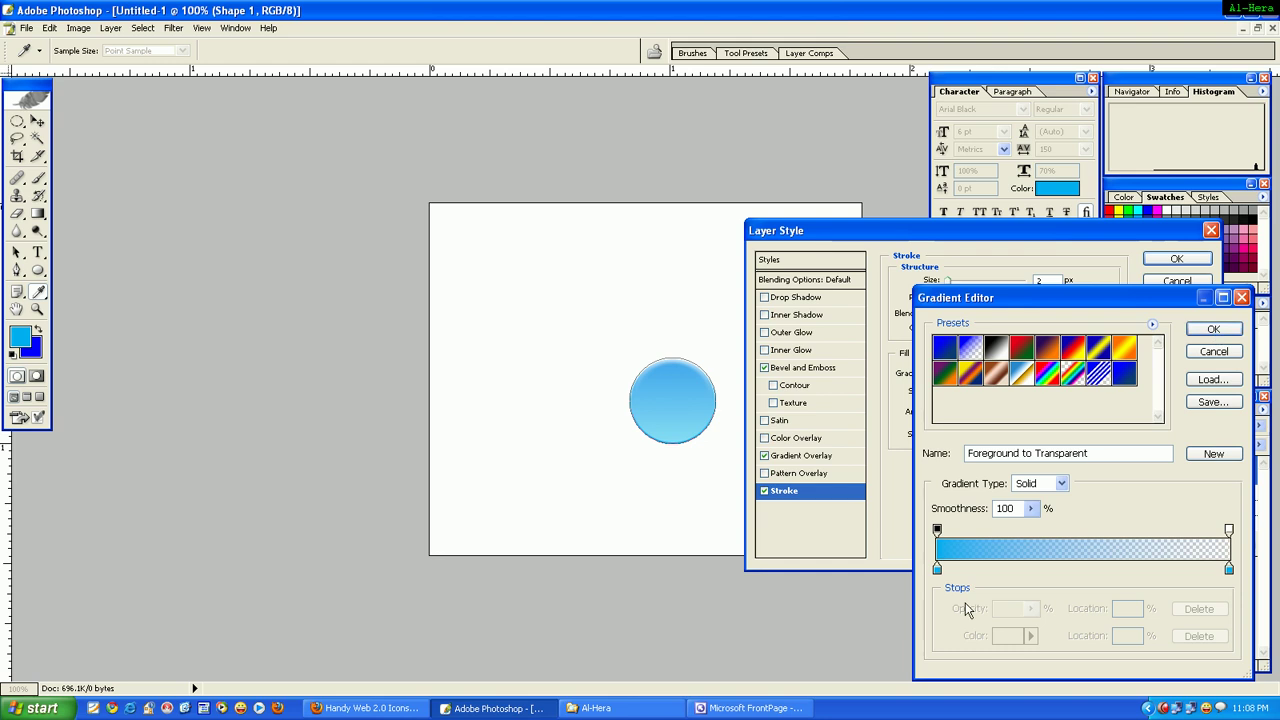
left_click(937, 569)
double_click(937, 569)
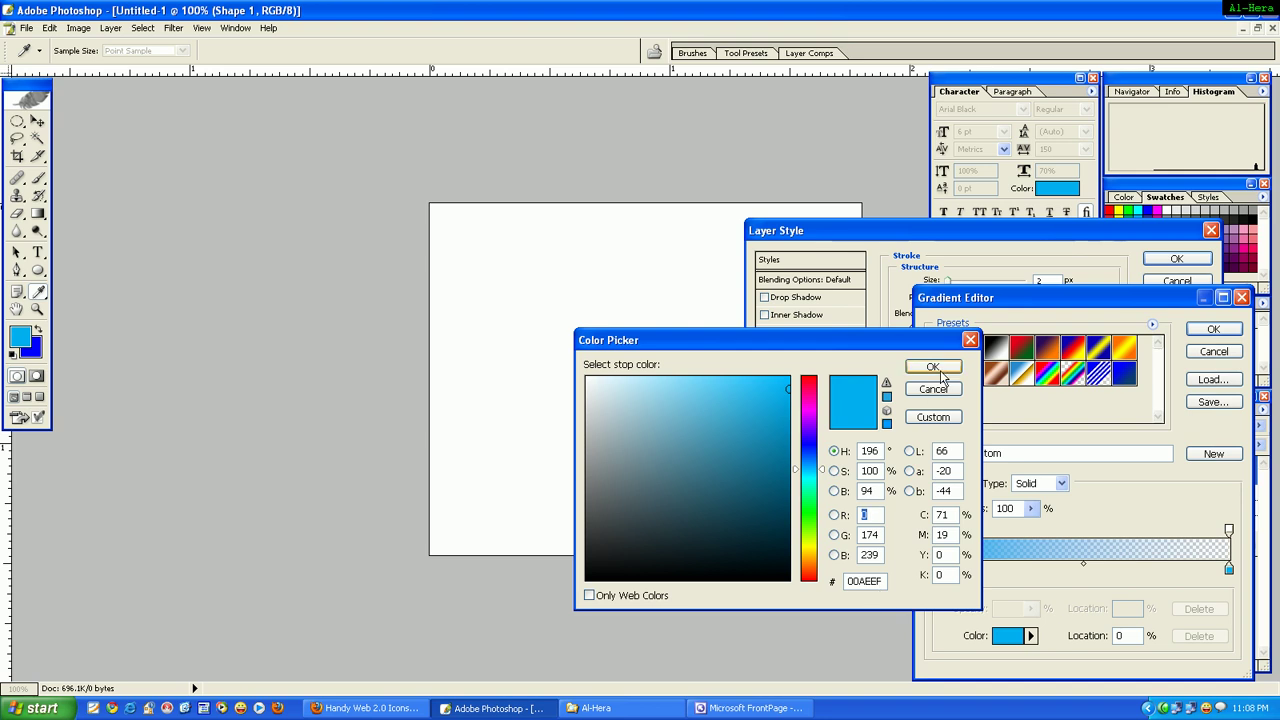
left_click(932, 367)
left_click(1229, 569)
left_click(932, 367)
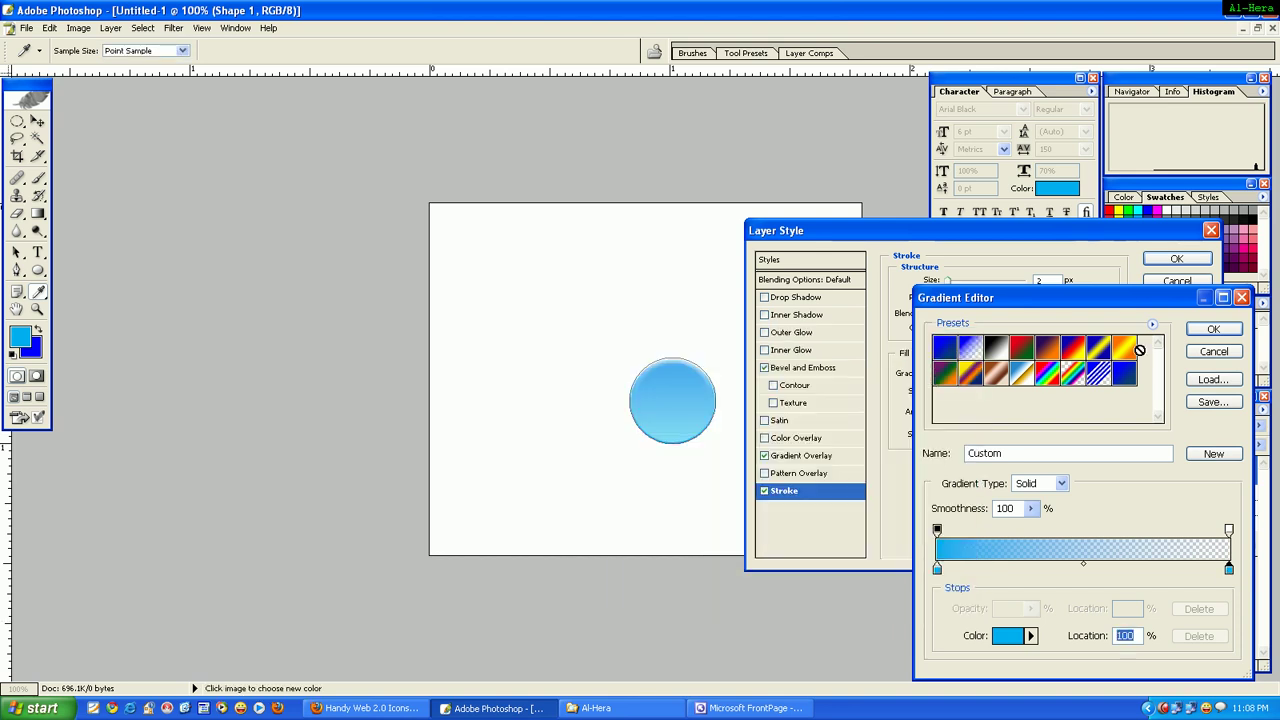
left_click(1212, 328)
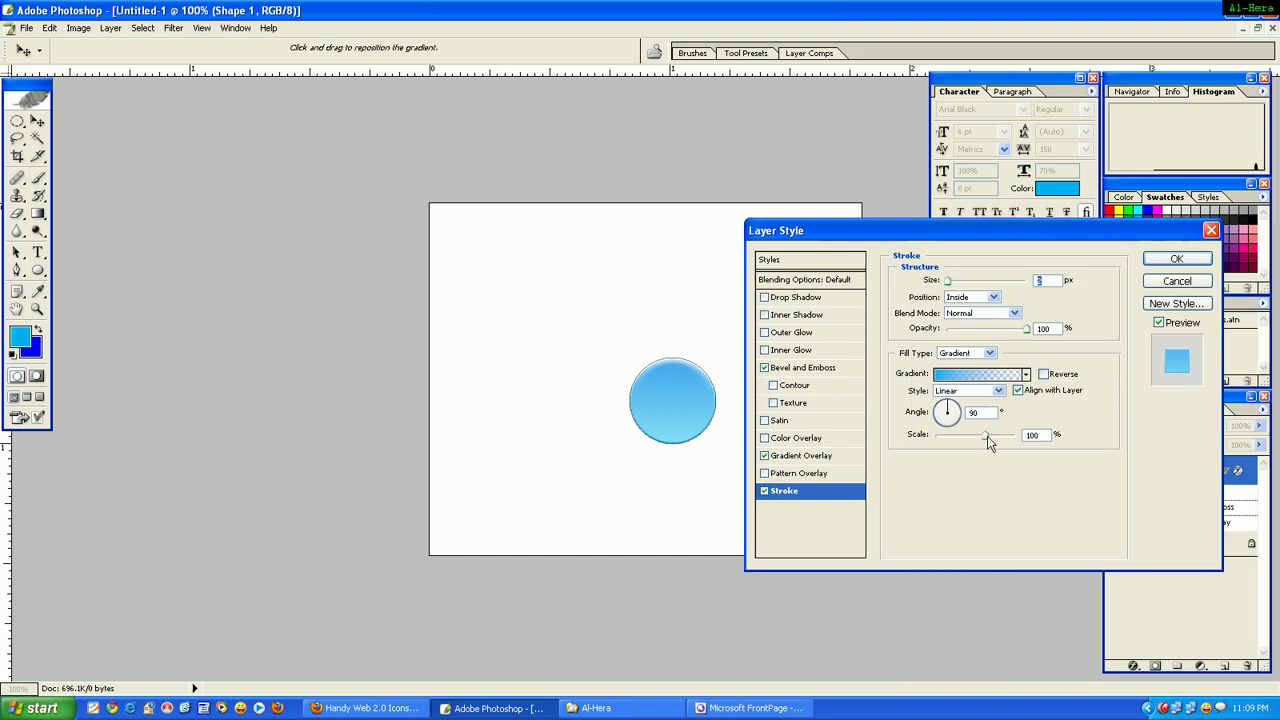
Reduce the stroke gradient scale to 25%, lower the stroke opacity, and apply
left_click_drag(988, 443, 944, 445)
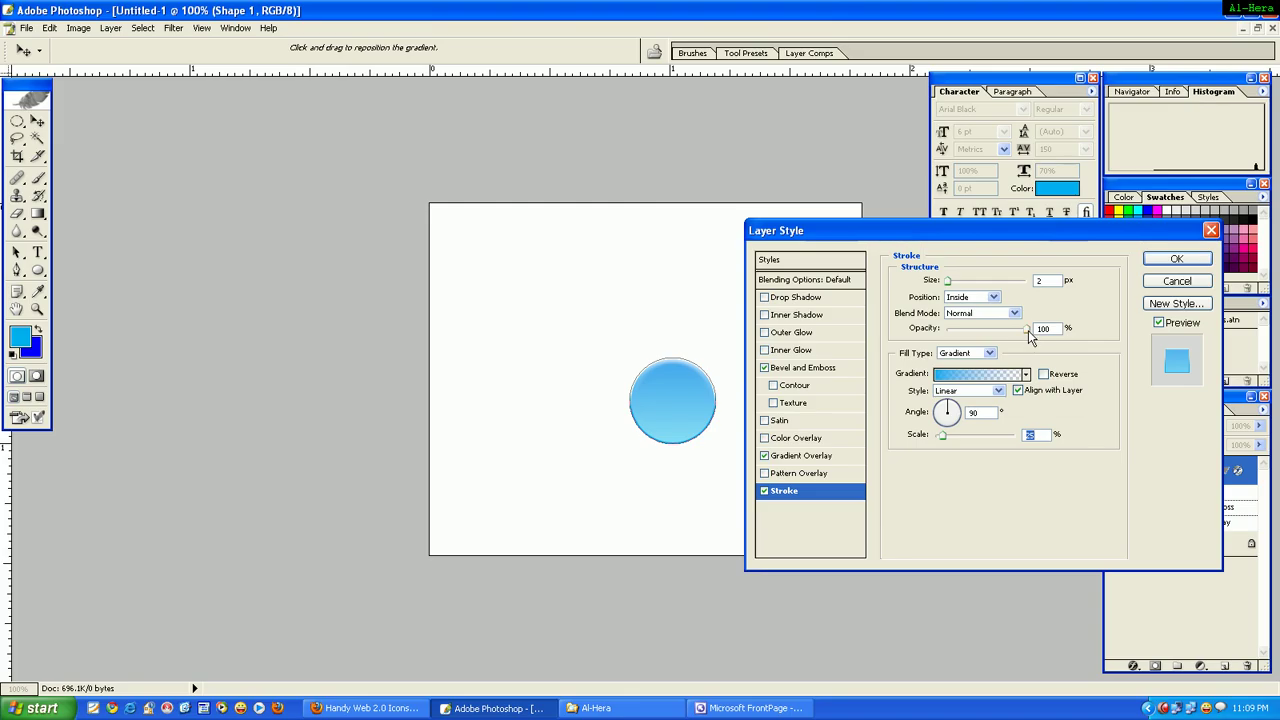
left_click_drag(1028, 333, 993, 333)
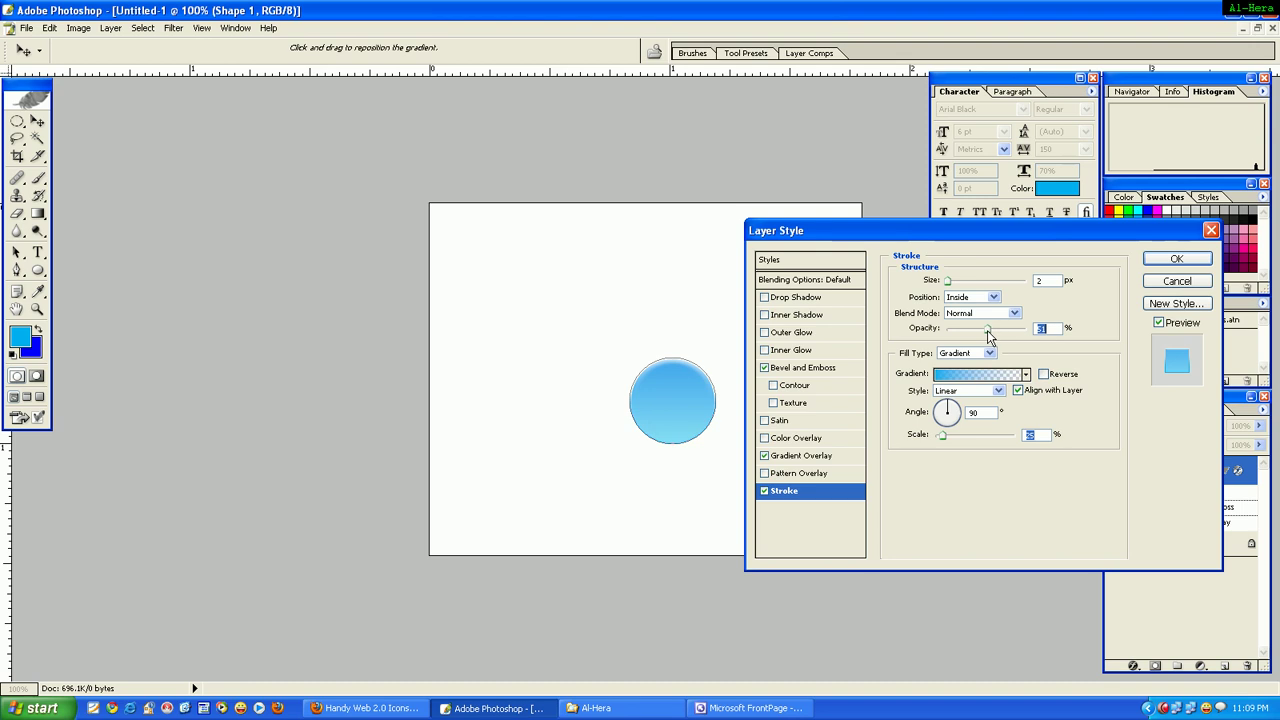
left_click(1178, 260)
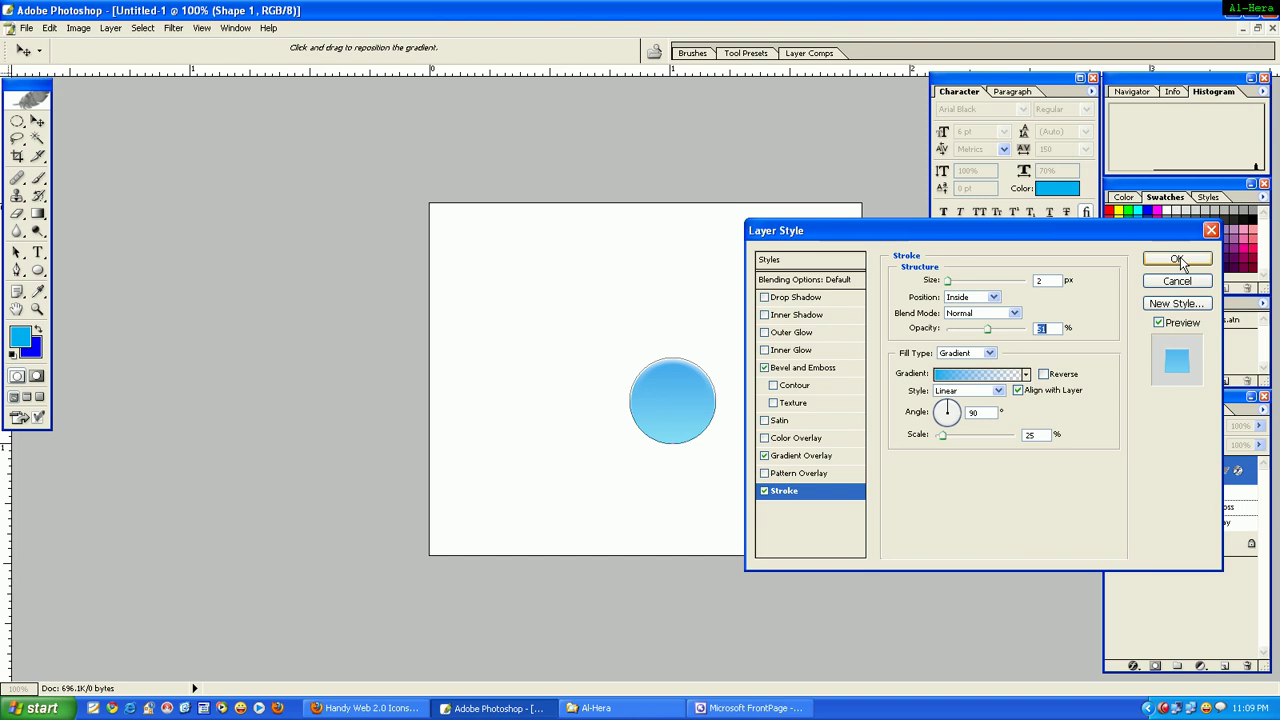
left_click(1178, 260)
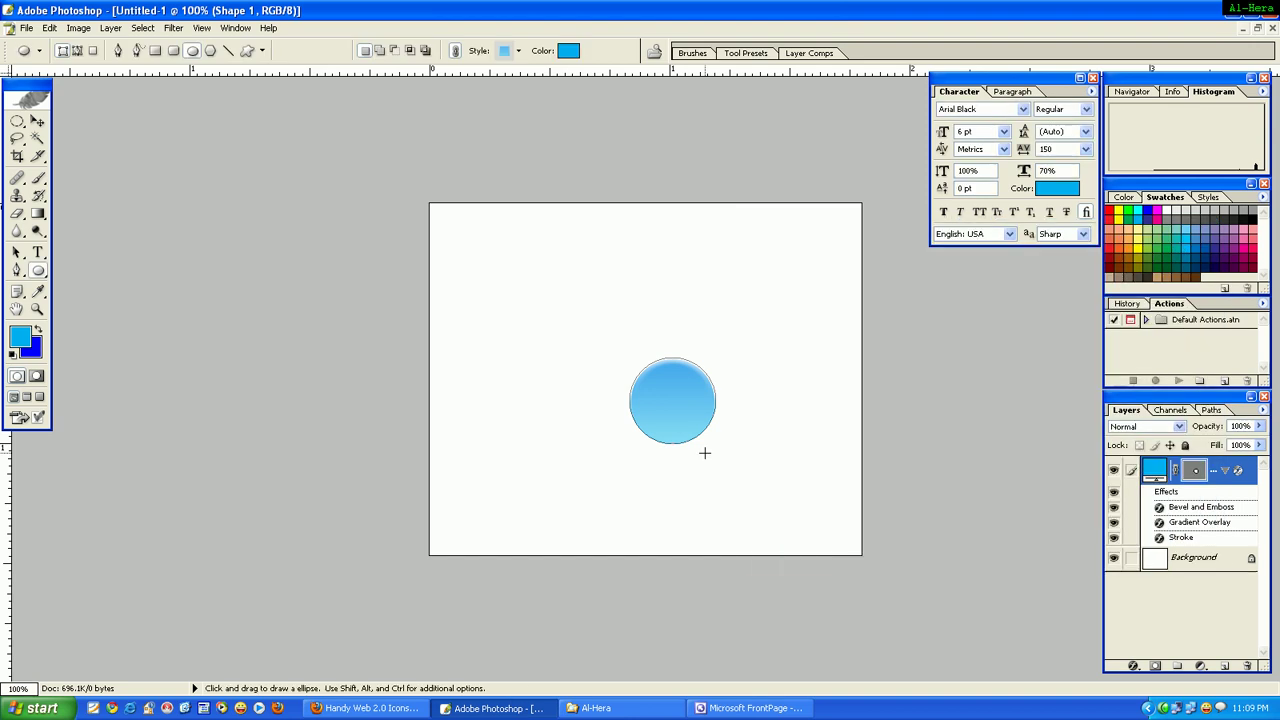
Type 'BUY' on a new text layer and move it onto the circle's centre
key("ctrl+plus")
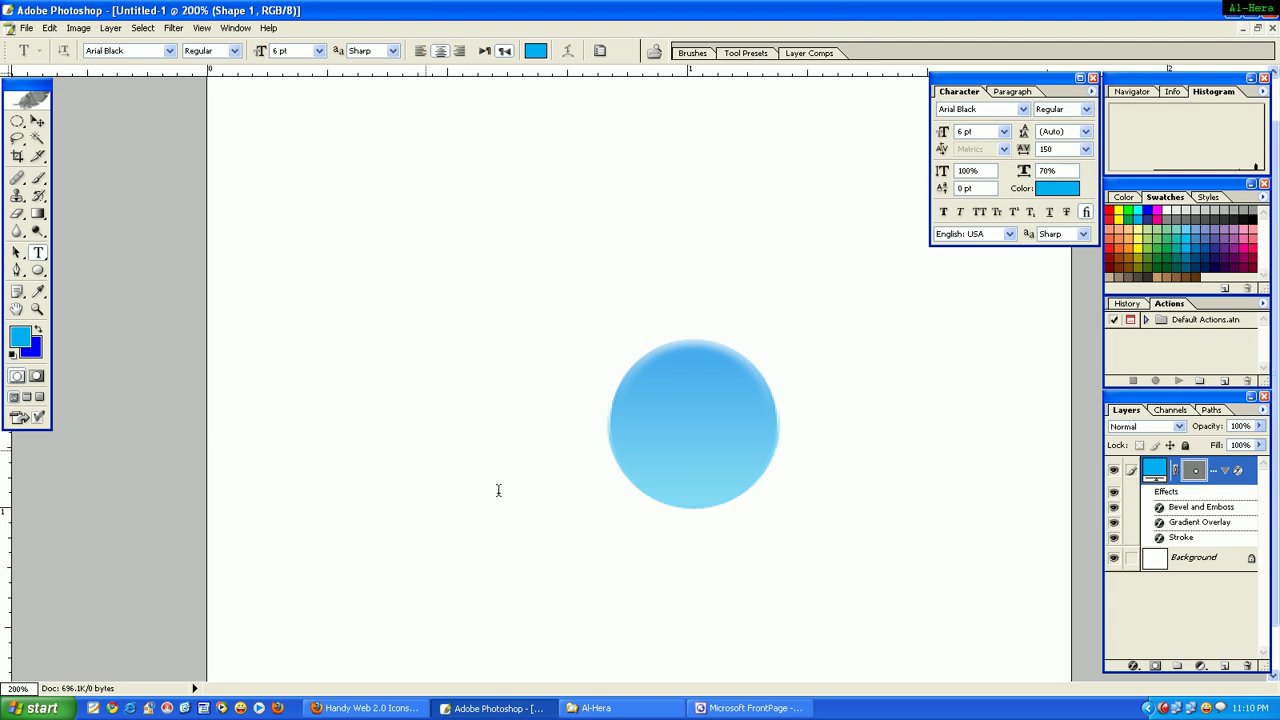
left_click(425, 445)
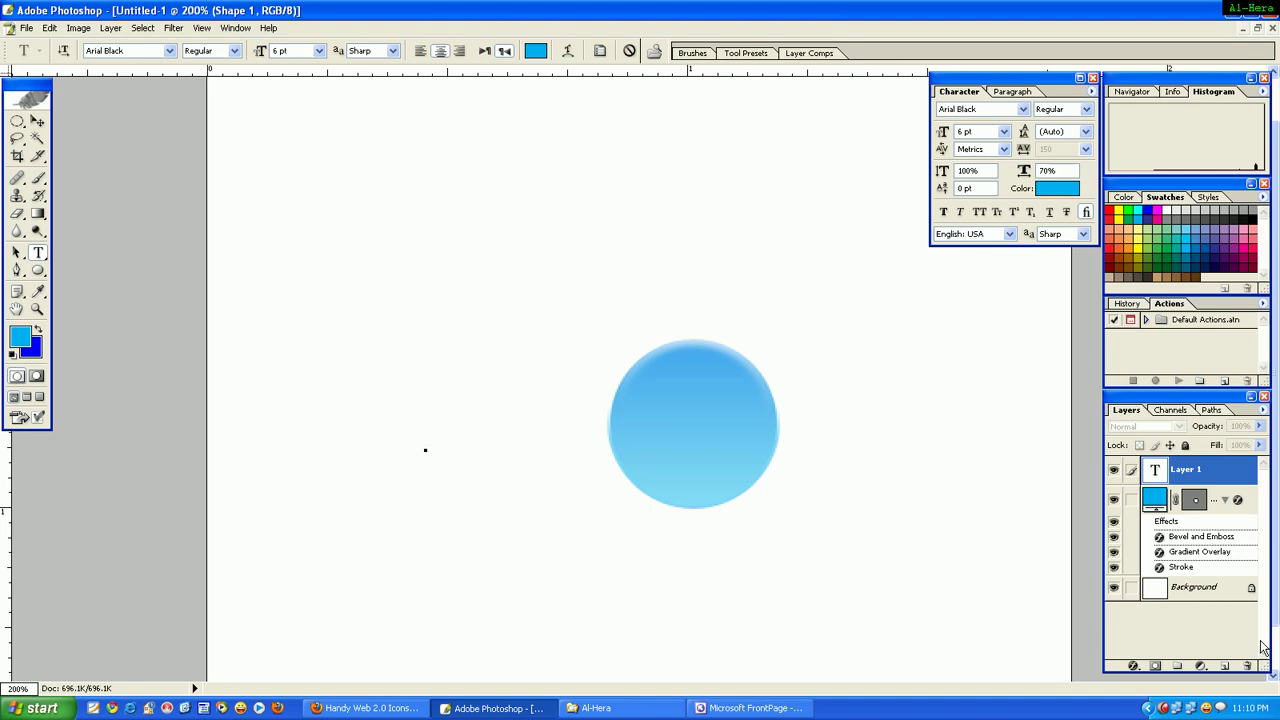
type("B")
type("UY")
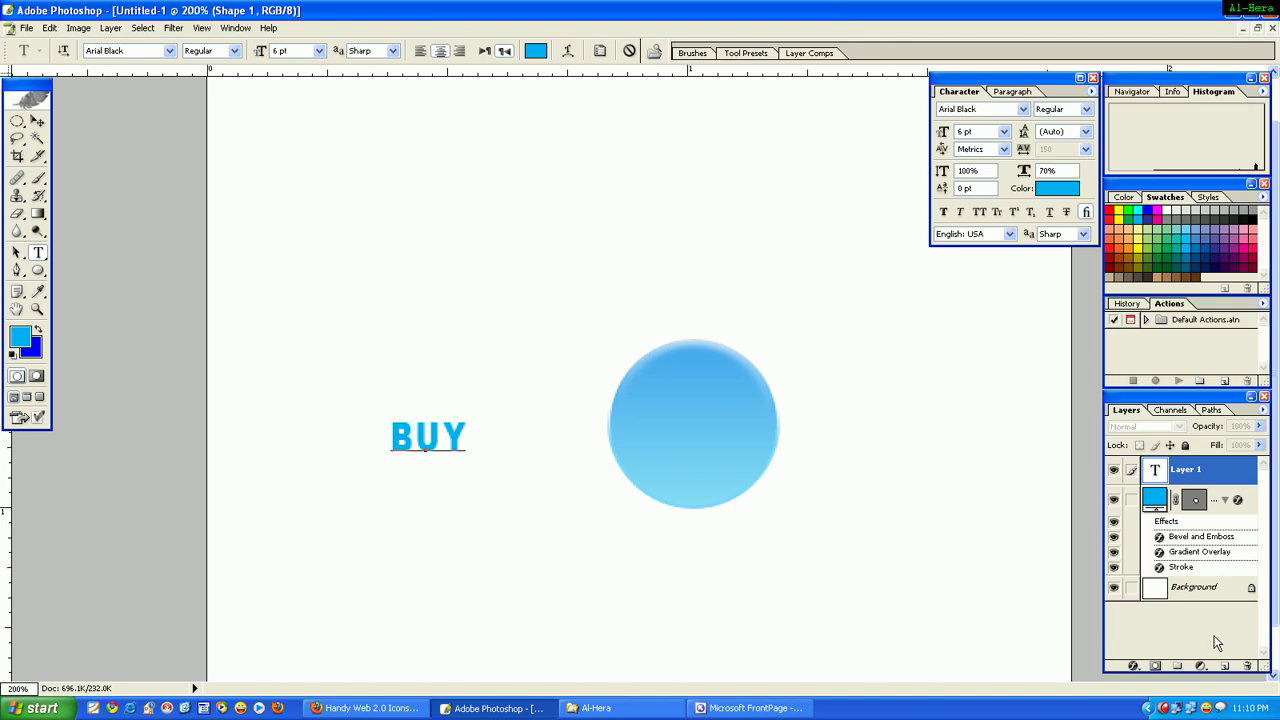
left_click(37, 121)
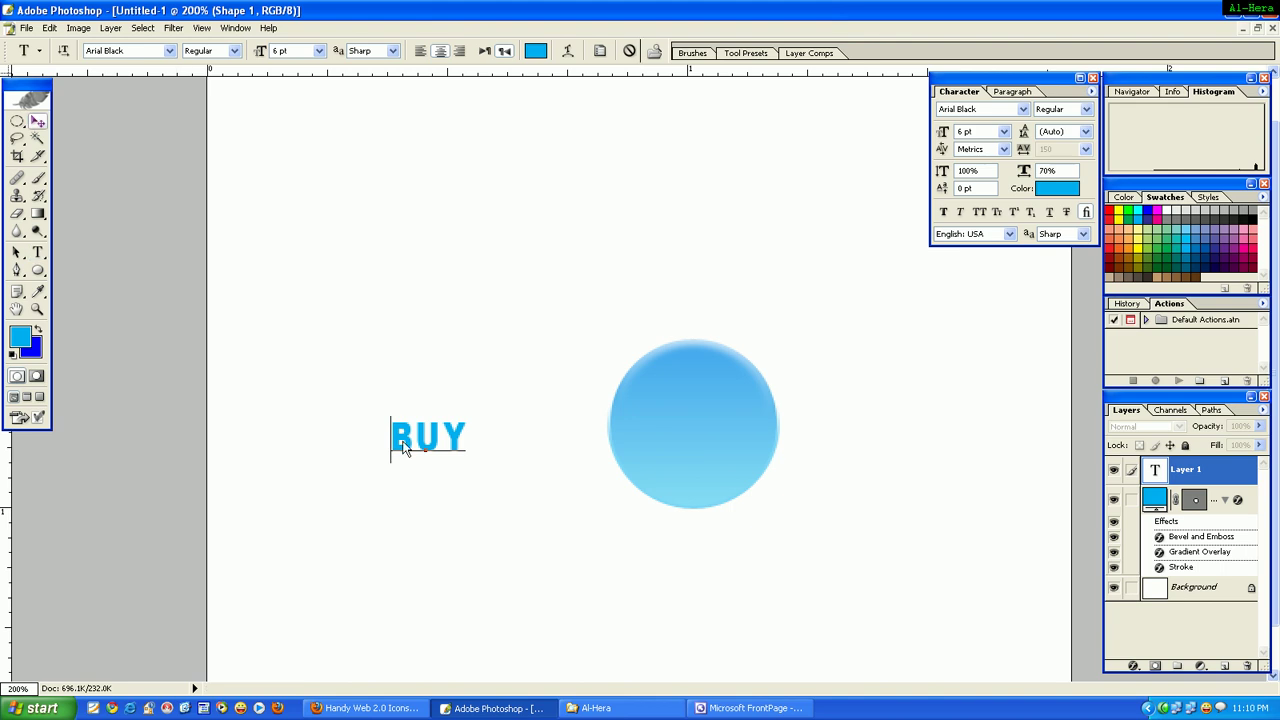
left_click_drag(405, 445, 673, 424)
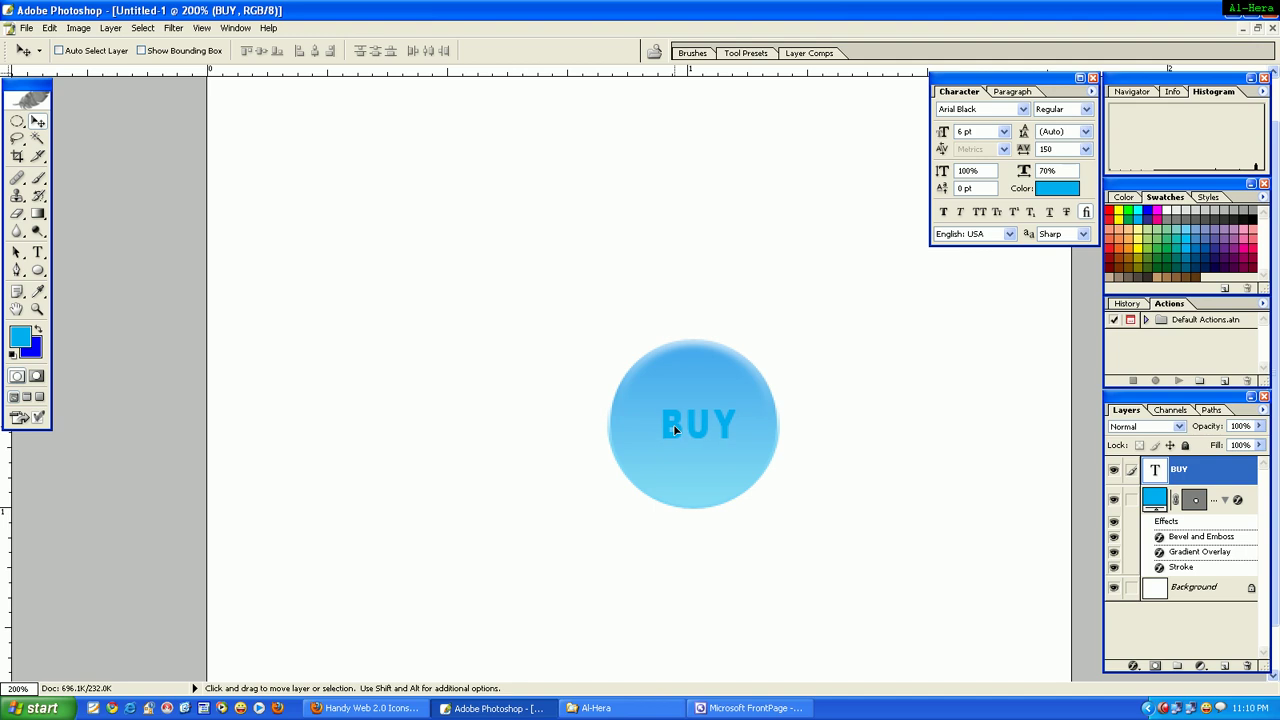
Apply a Color Overlay of #ffffff to the BUY text layer
left_click(104, 36)
mouse_move(133, 106)
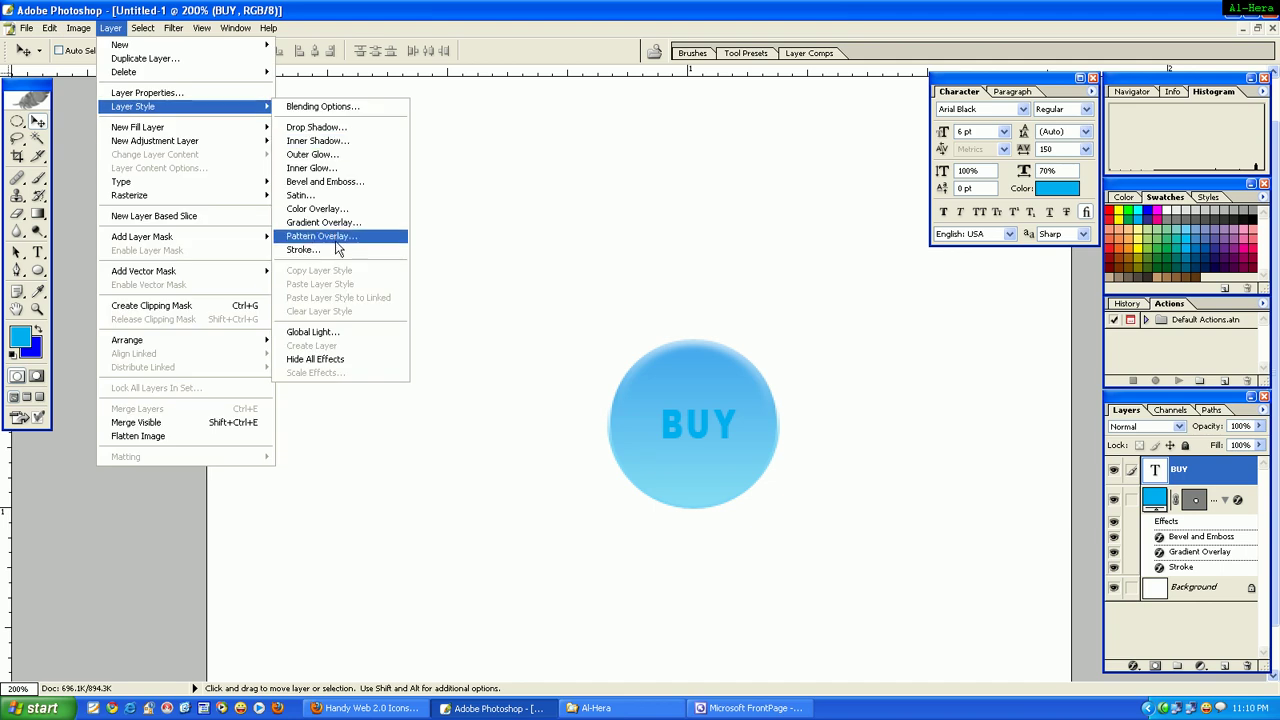
left_click(337, 218)
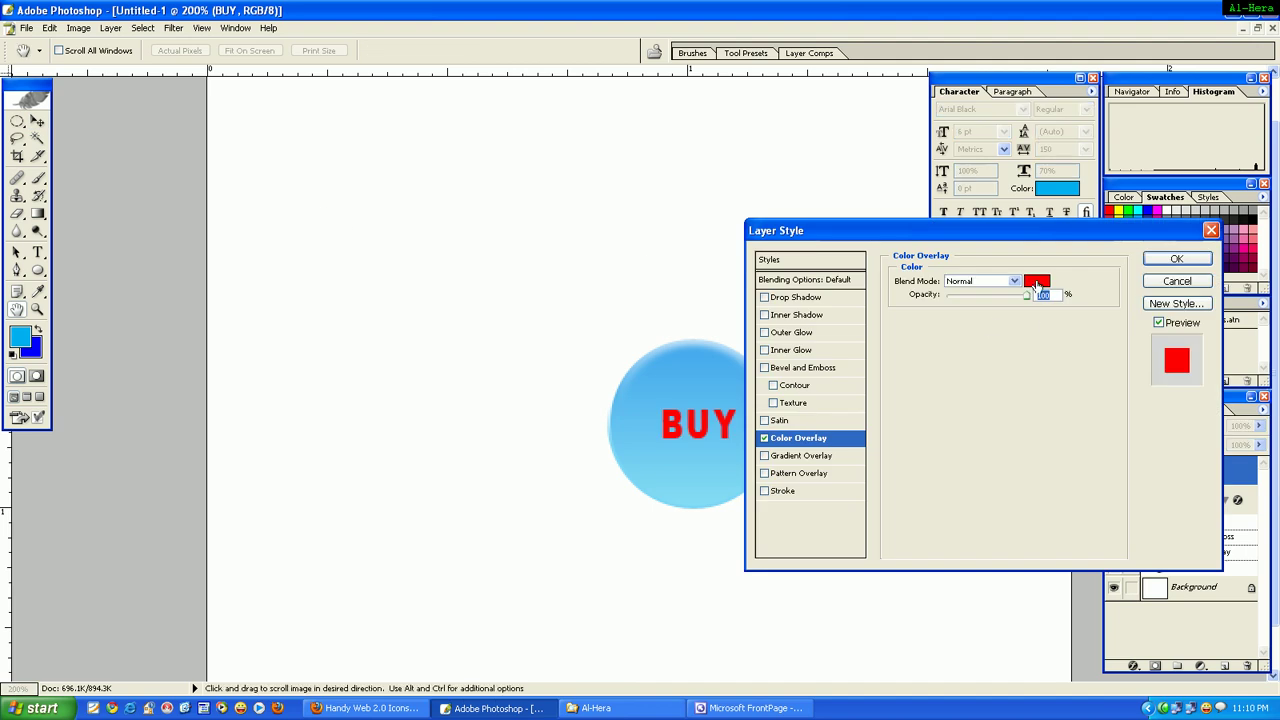
left_click(1037, 287)
double_click(878, 582)
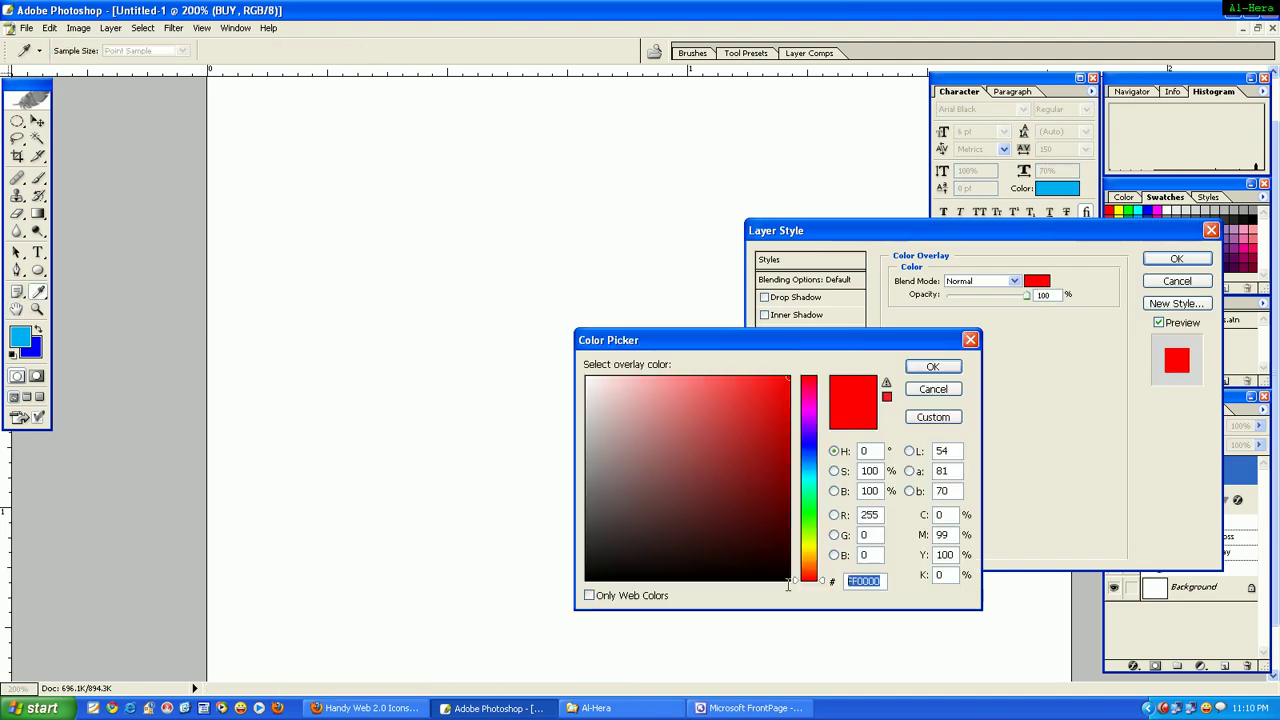
type("ffffff")
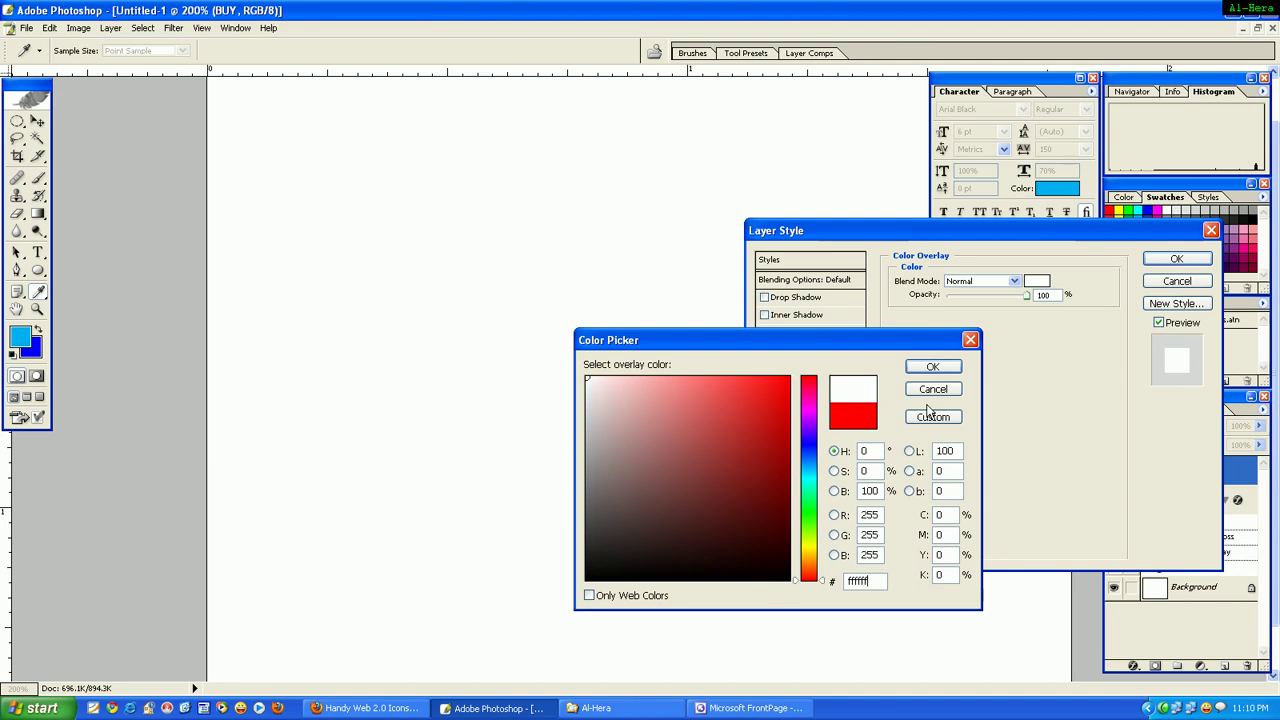
left_click(932, 368)
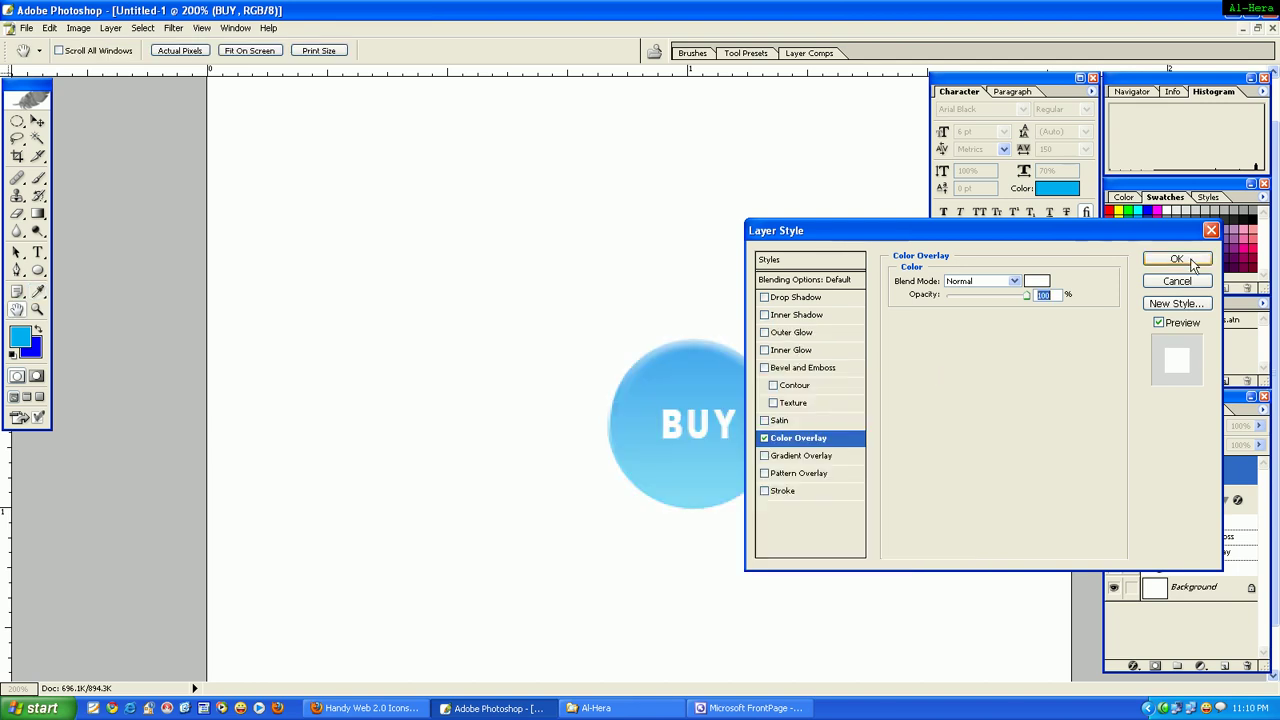
left_click(1177, 259)
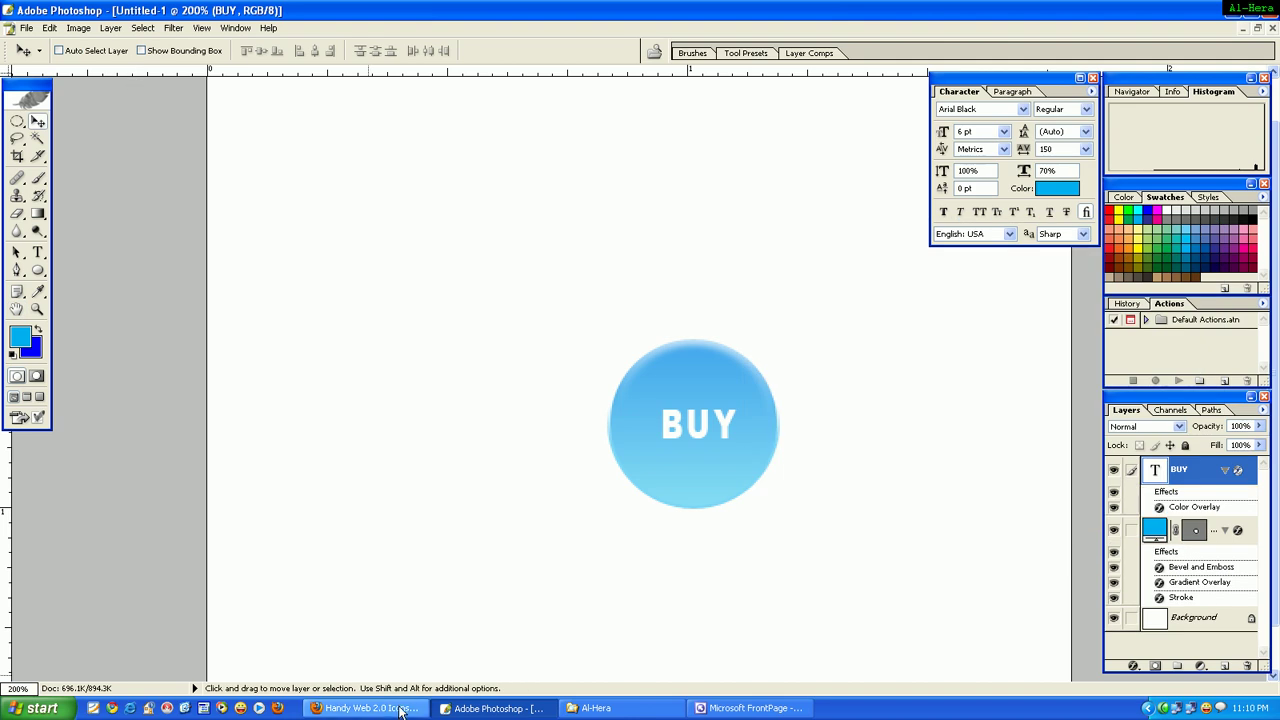
Add an Inner Shadow to BUY: Opacity 25%, Distance 1 px, Size 1 px
left_click(110, 28)
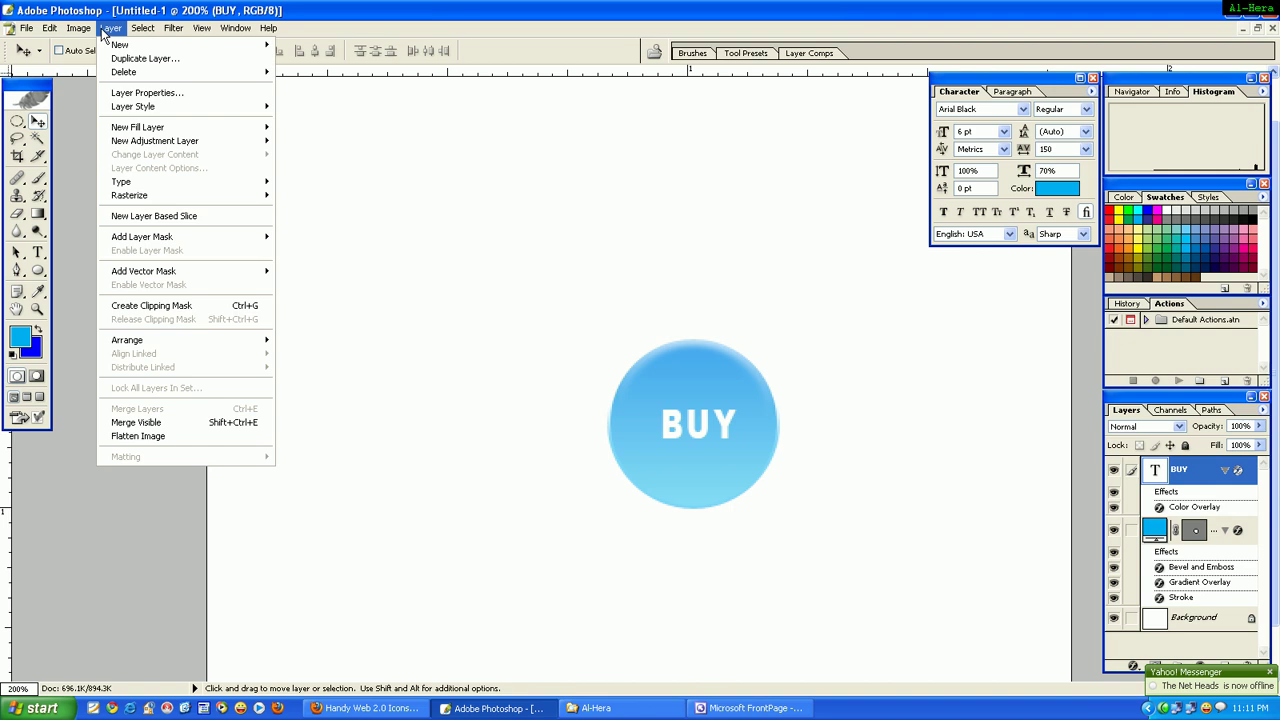
mouse_move(133, 106)
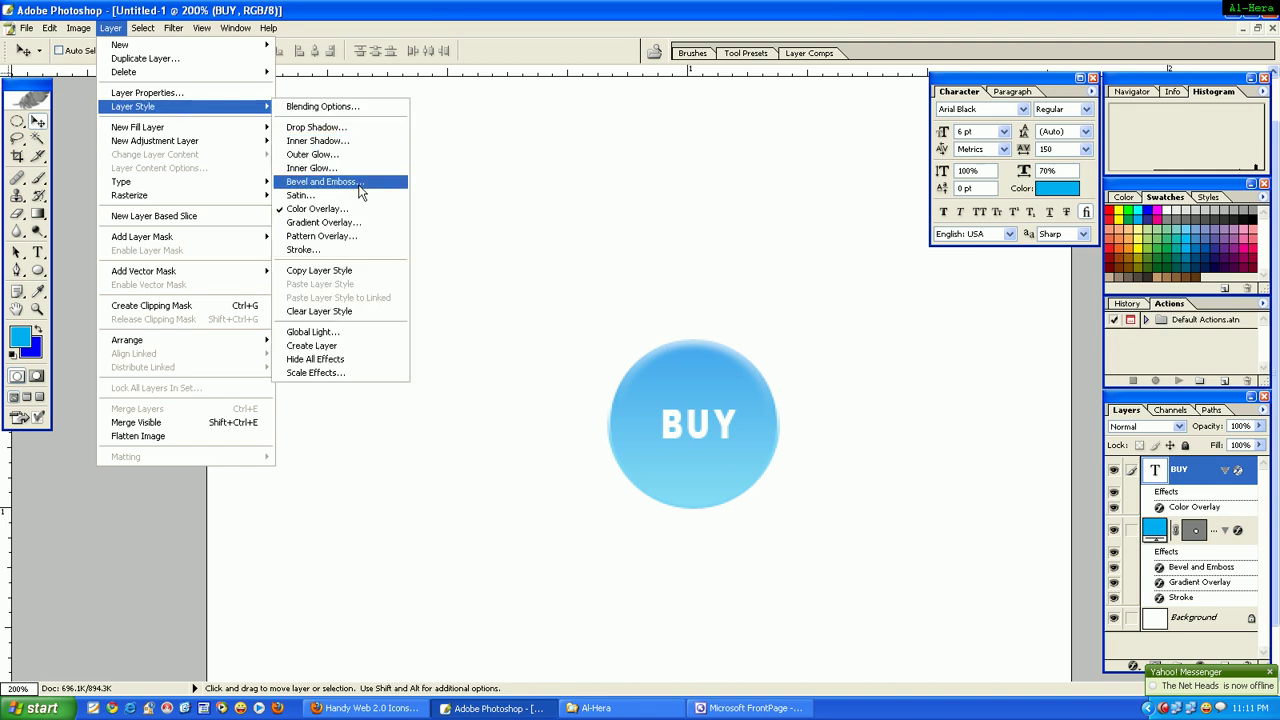
left_click(355, 139)
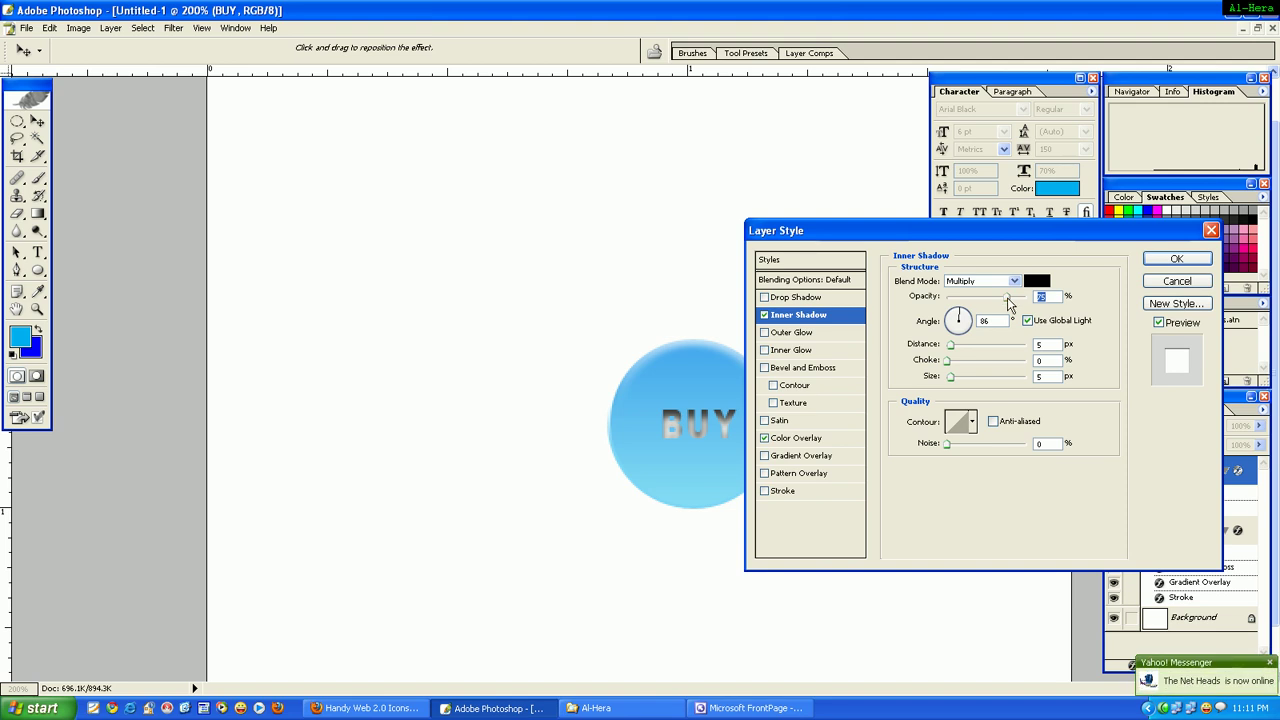
left_click_drag(1007, 298, 966, 310)
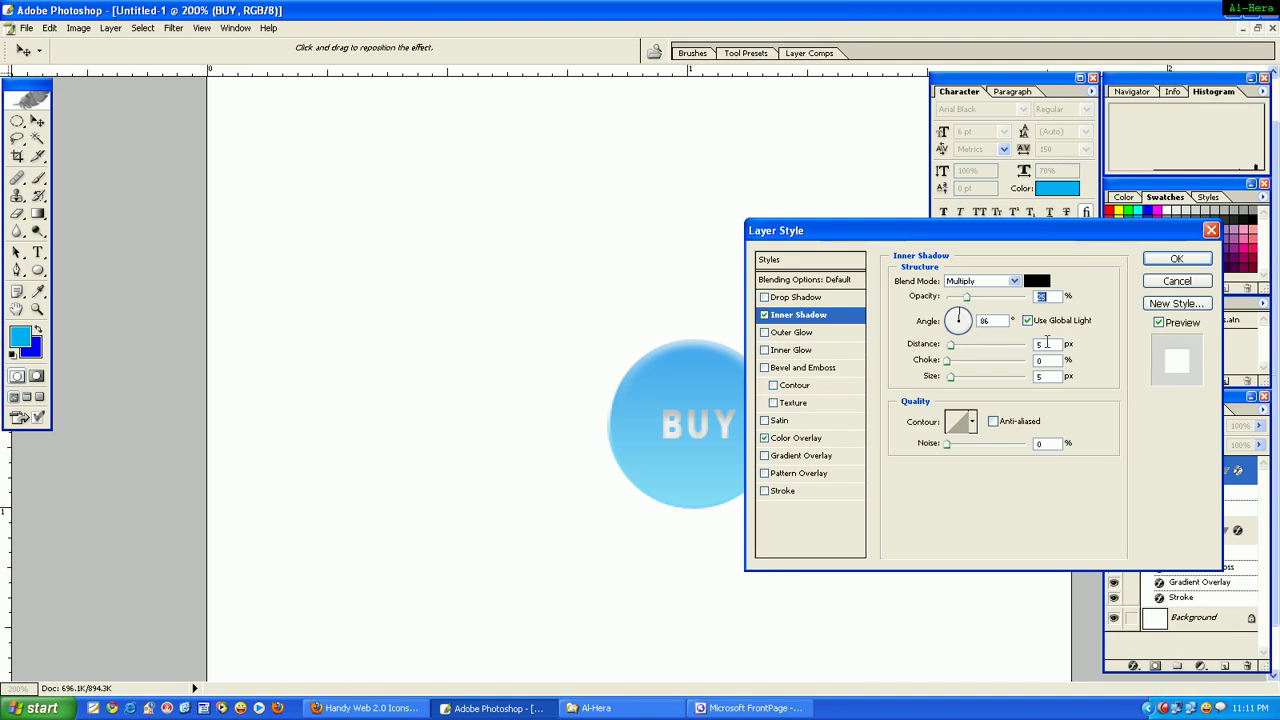
left_click_drag(951, 345, 946, 346)
key("Tab")
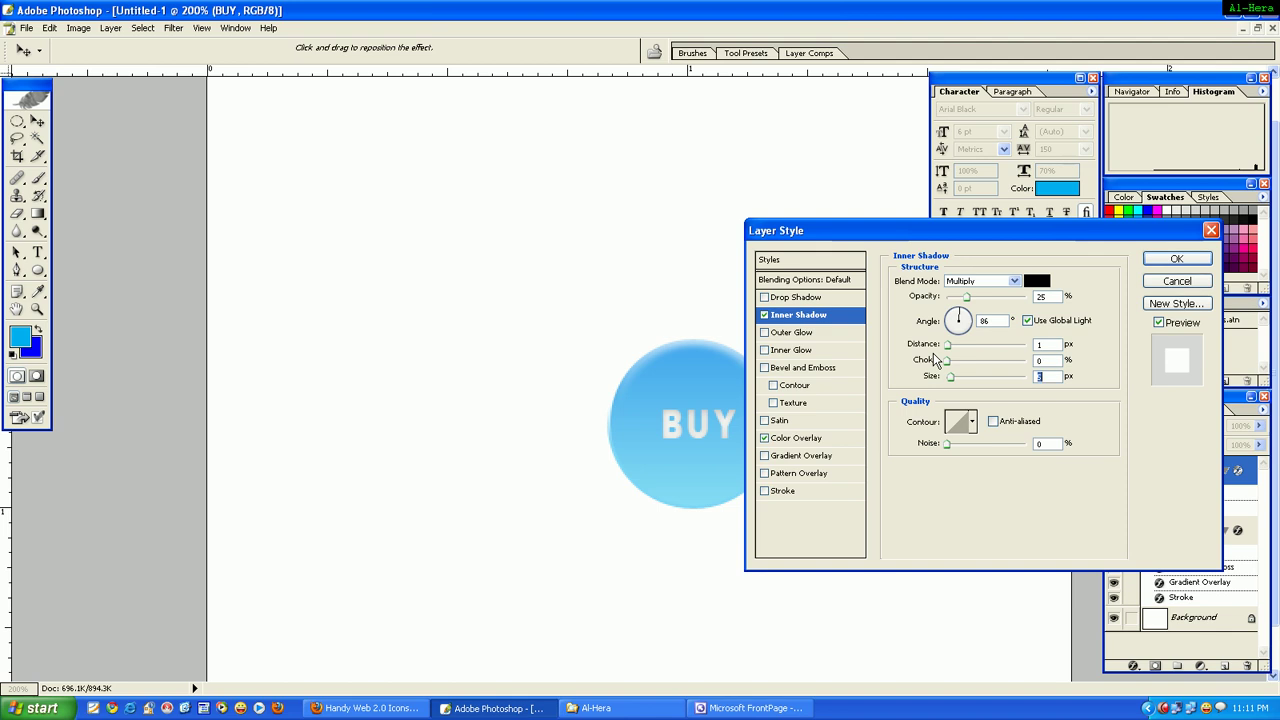
type("1")
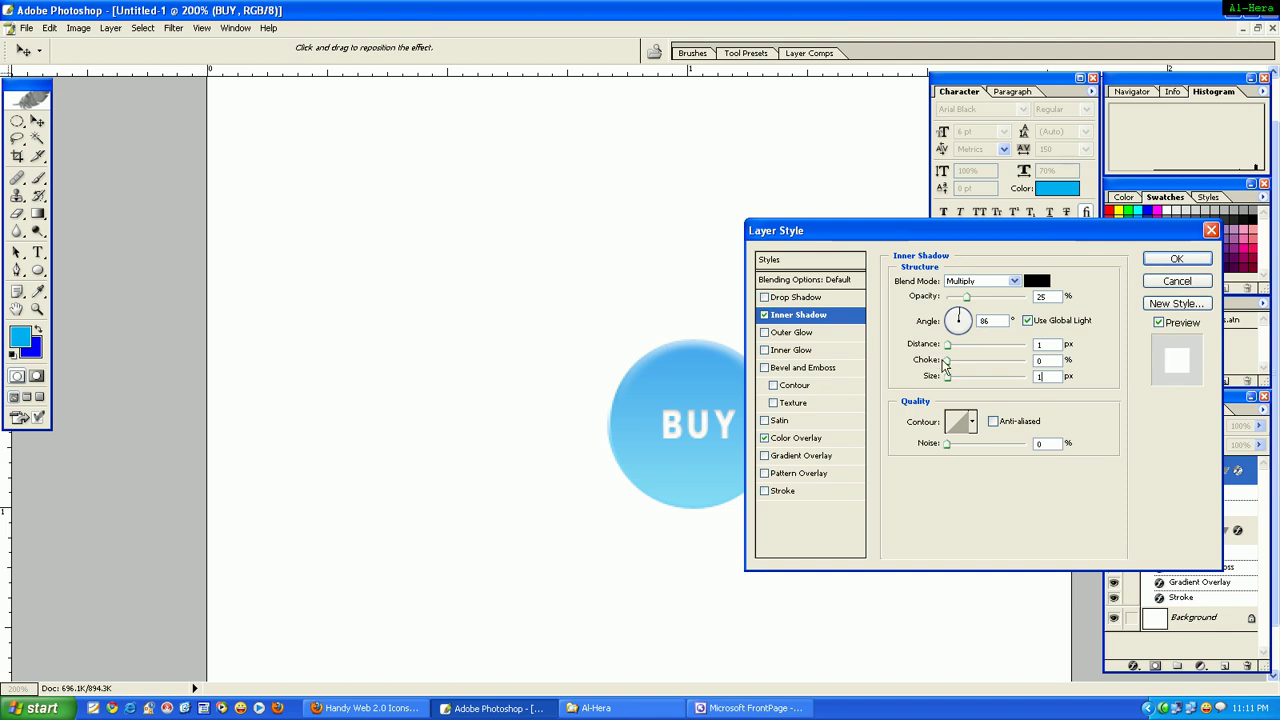
left_click(1177, 260)
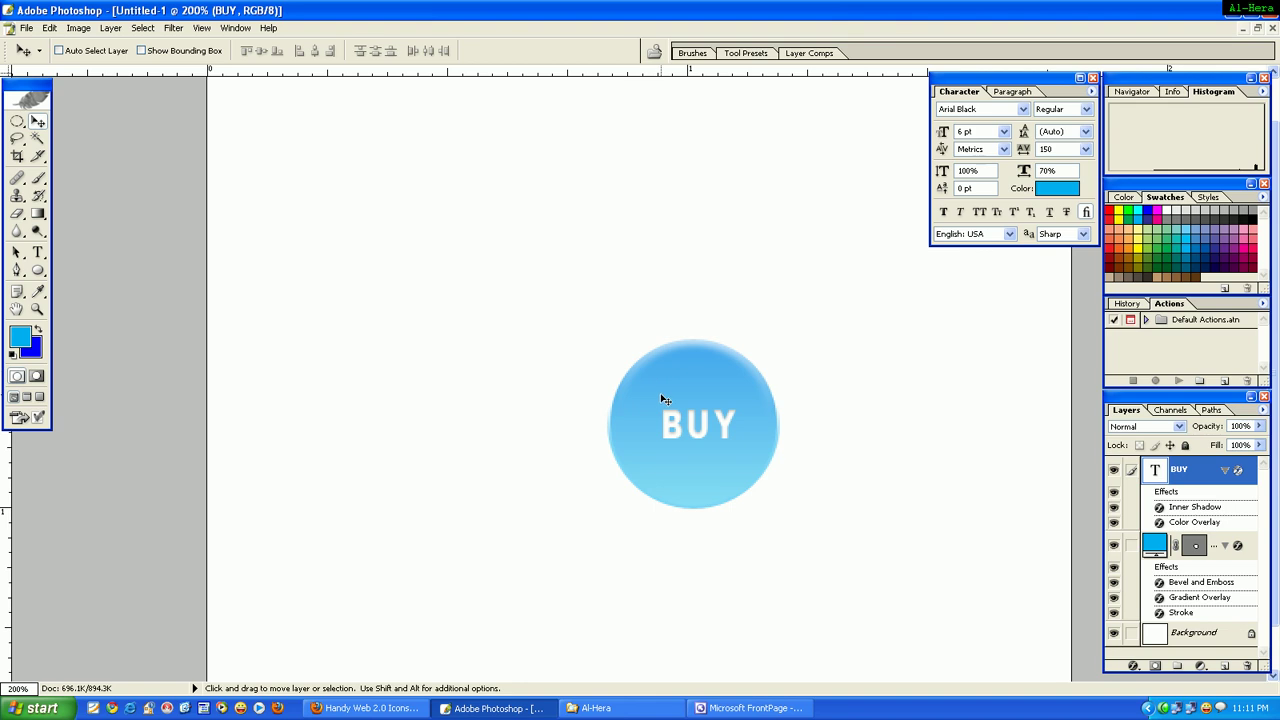
Set the Polygon Tool to a 40-sided star and drag a starburst in the upper left
left_click(40, 272)
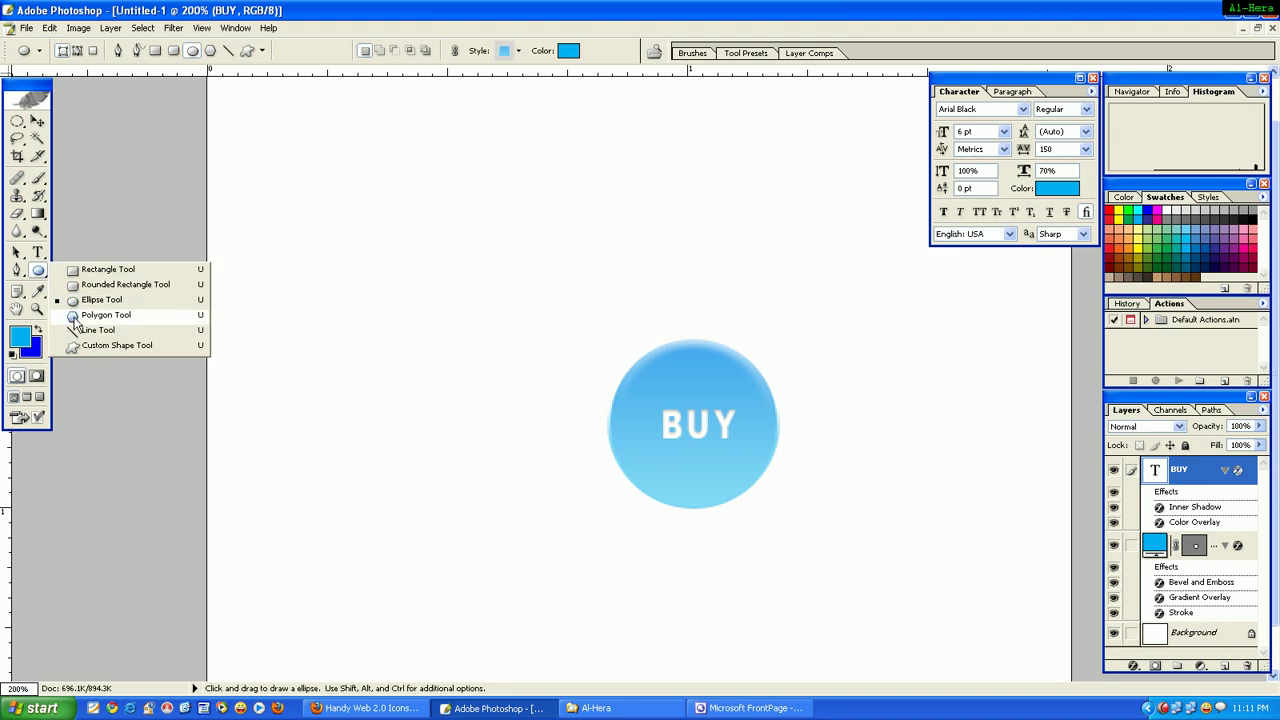
left_click(79, 318)
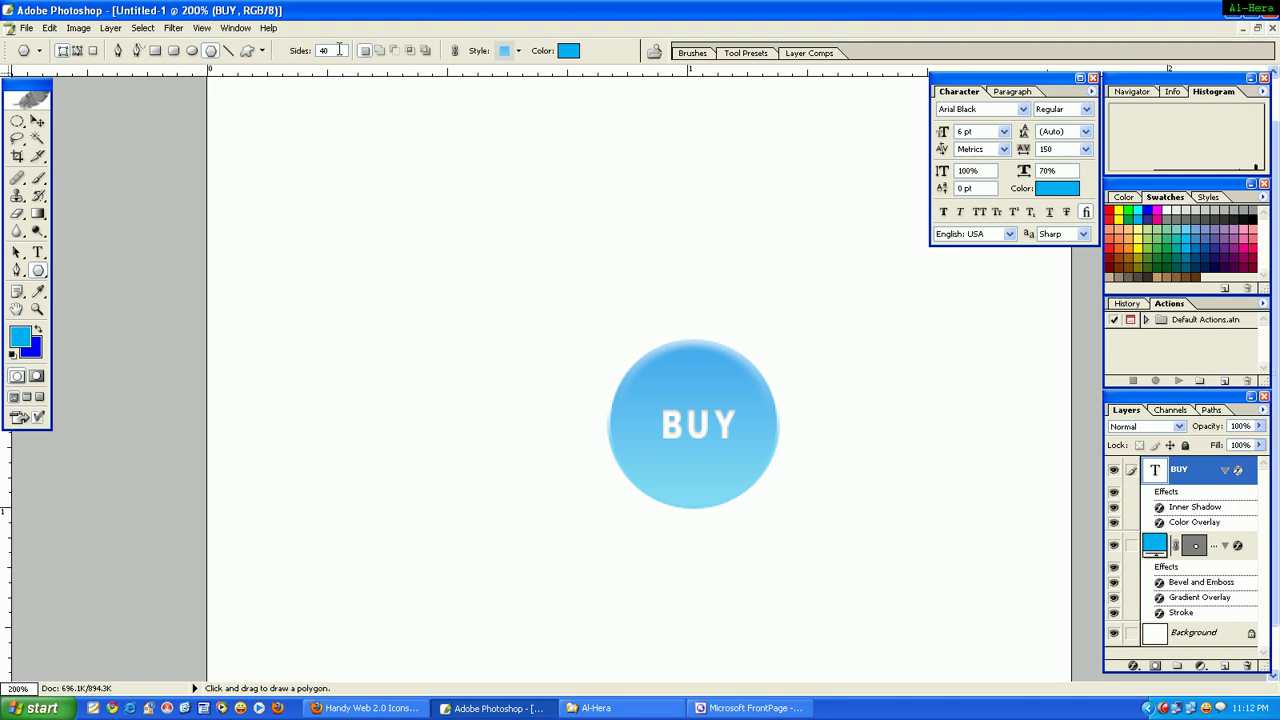
left_click(262, 51)
left_click(221, 115)
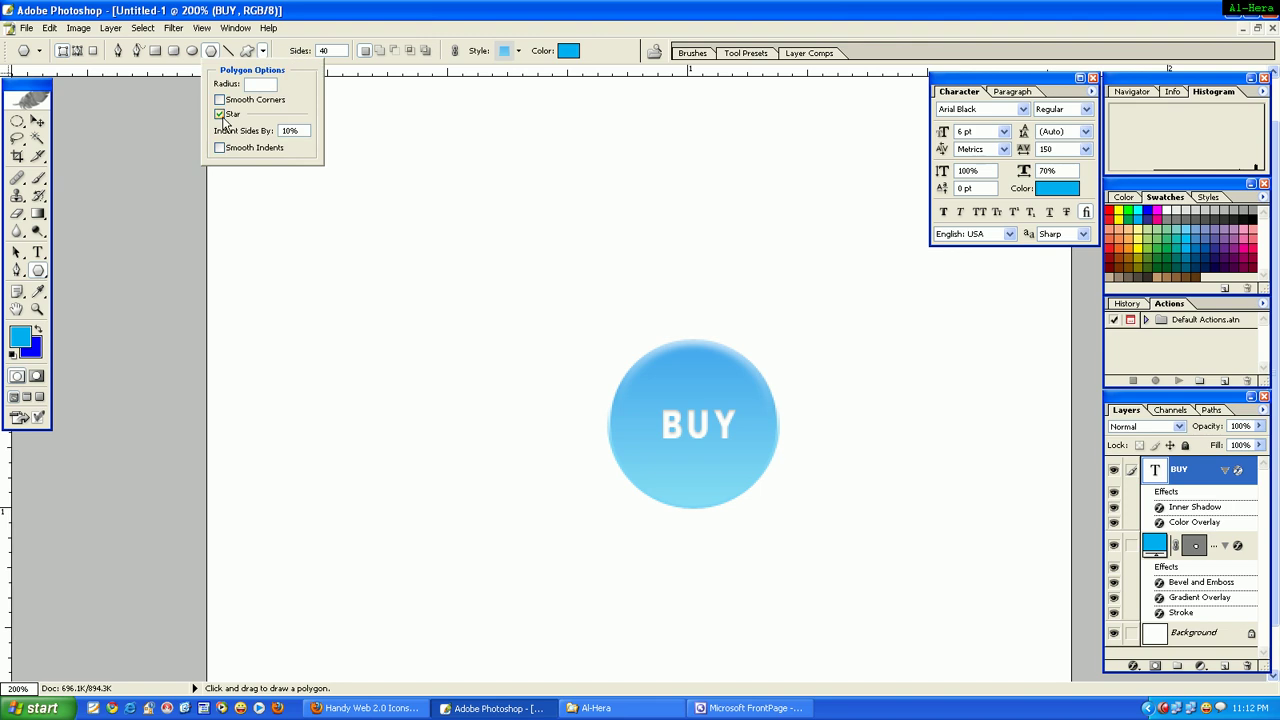
double_click(300, 130)
left_click(441, 204)
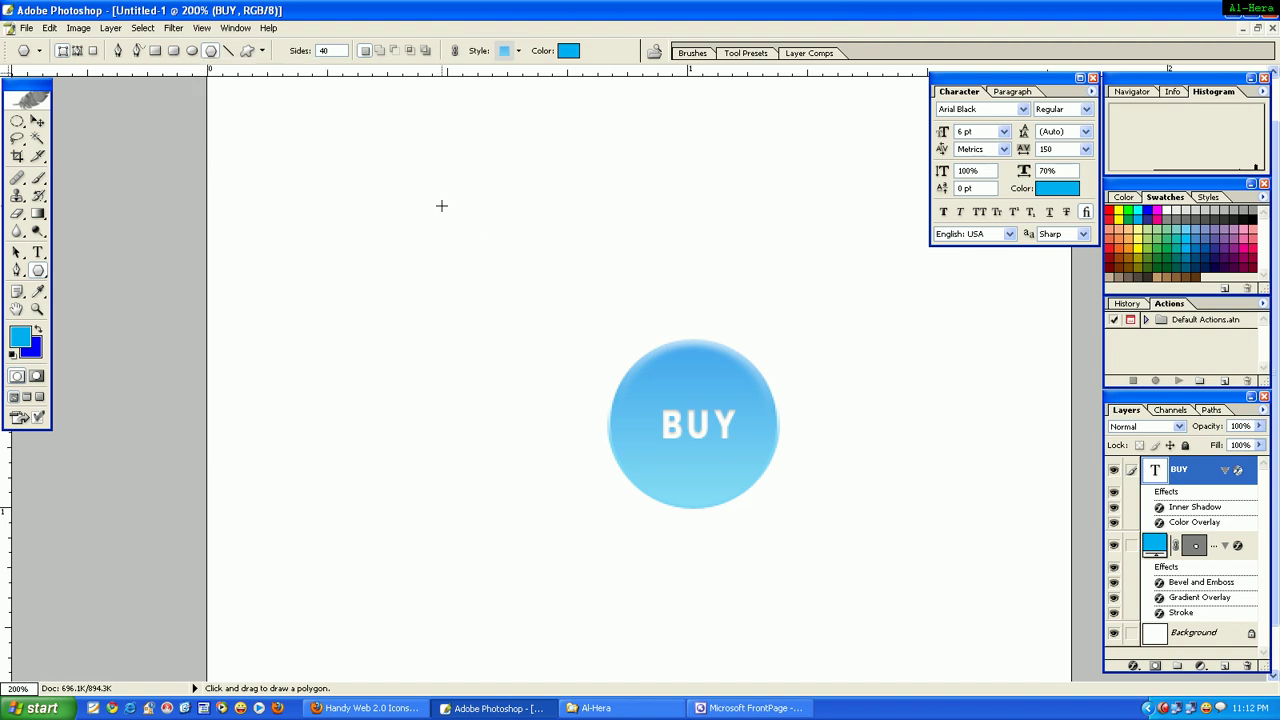
left_click_drag(441, 205, 490, 263)
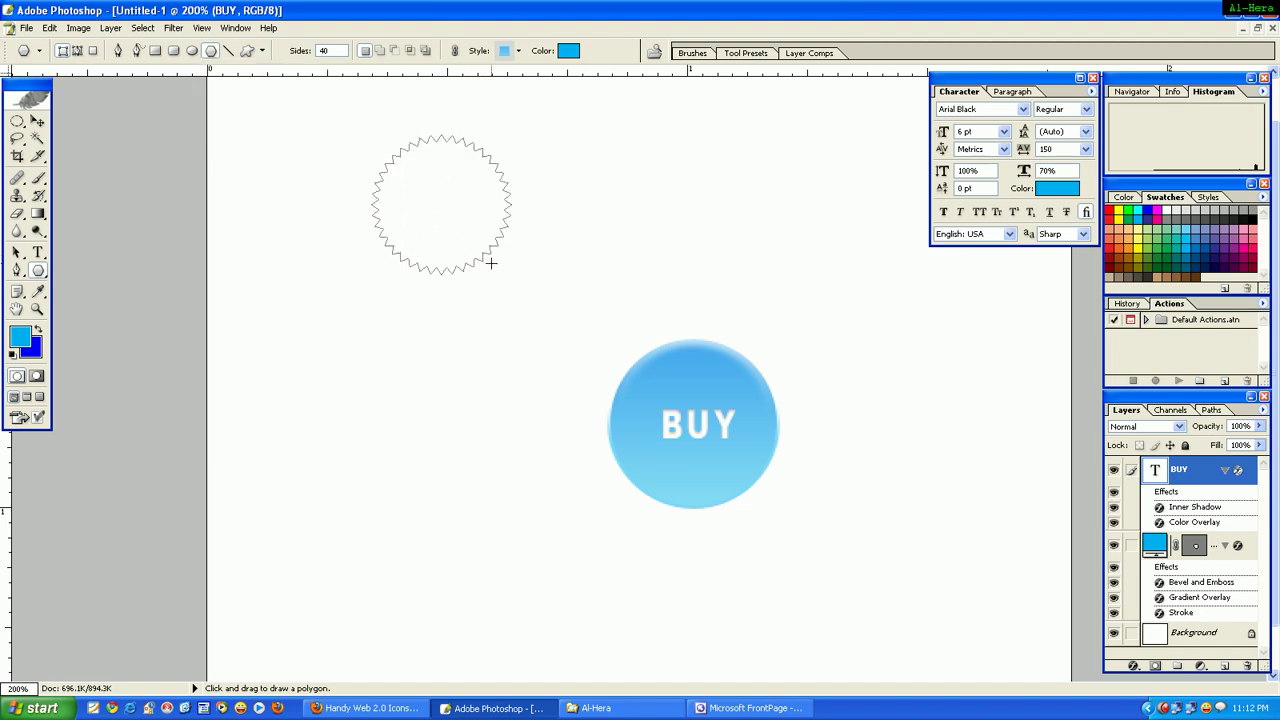
left_click_drag(490, 263, 502, 279)
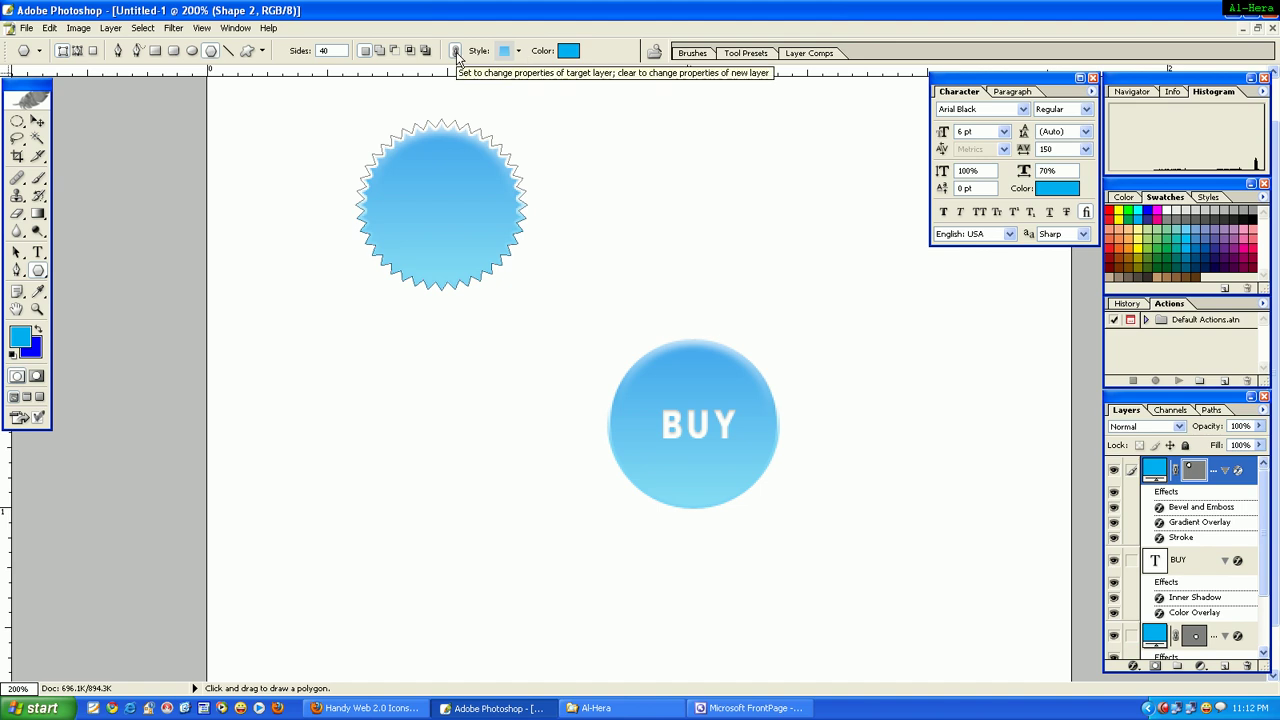
Switch the shape style to No Style, remove the styled starburst and redraw a plain one upper left
left_click(518, 55)
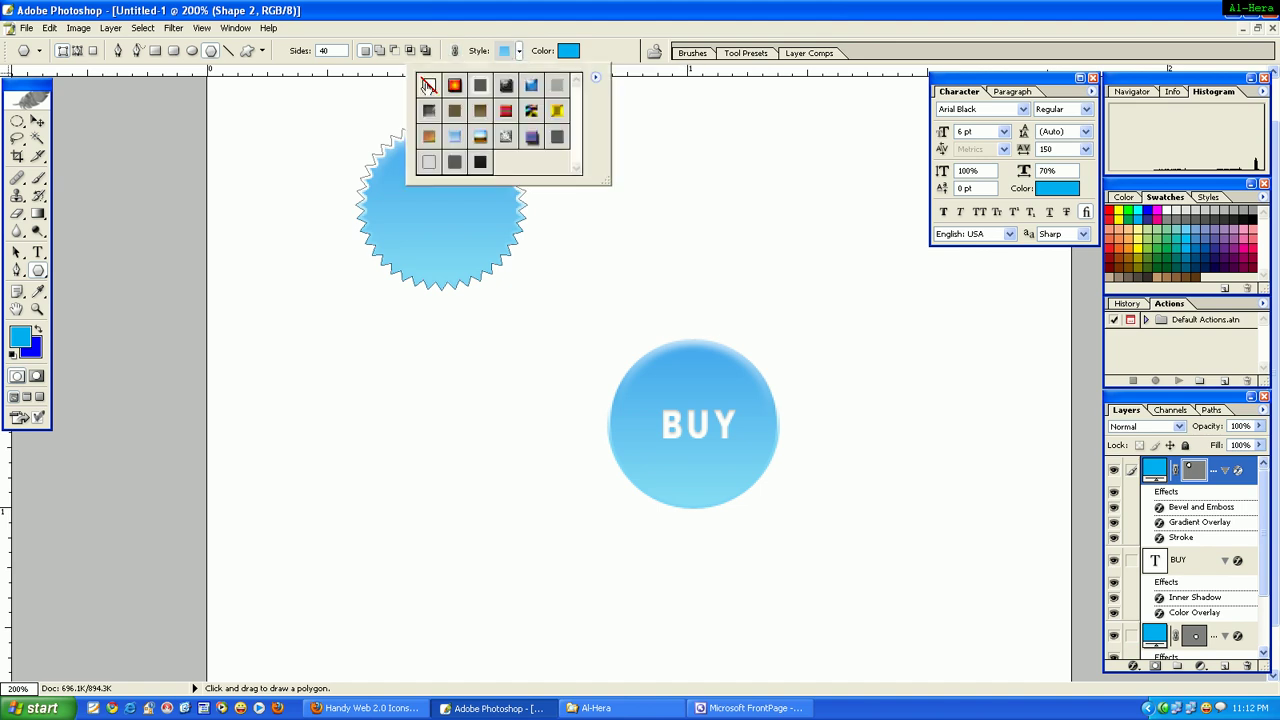
left_click(428, 85)
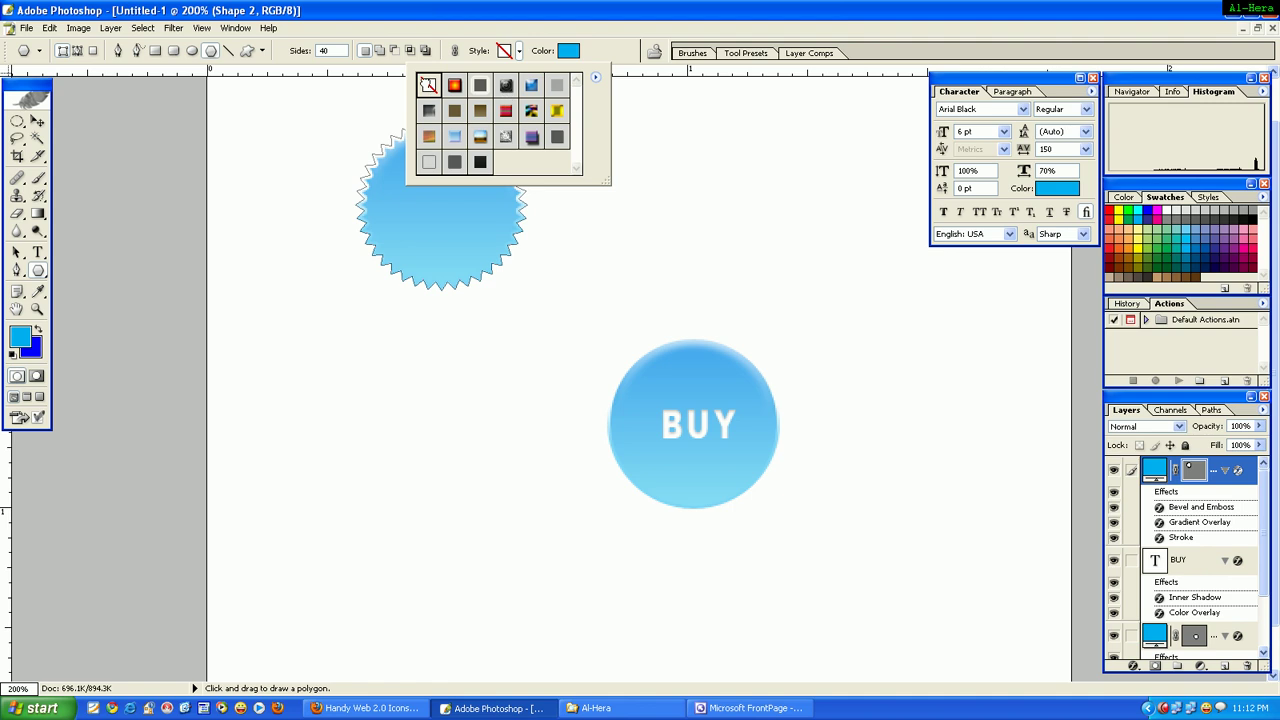
double_click(426, 85)
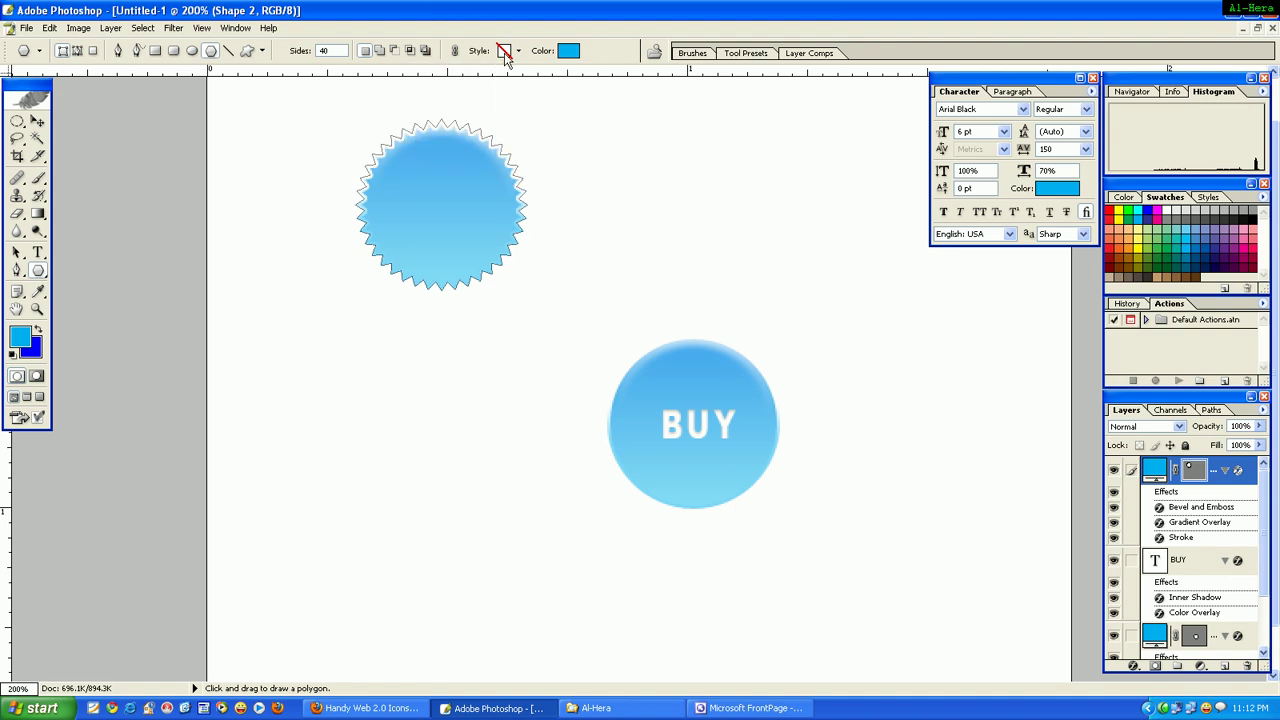
key("ctrl+z")
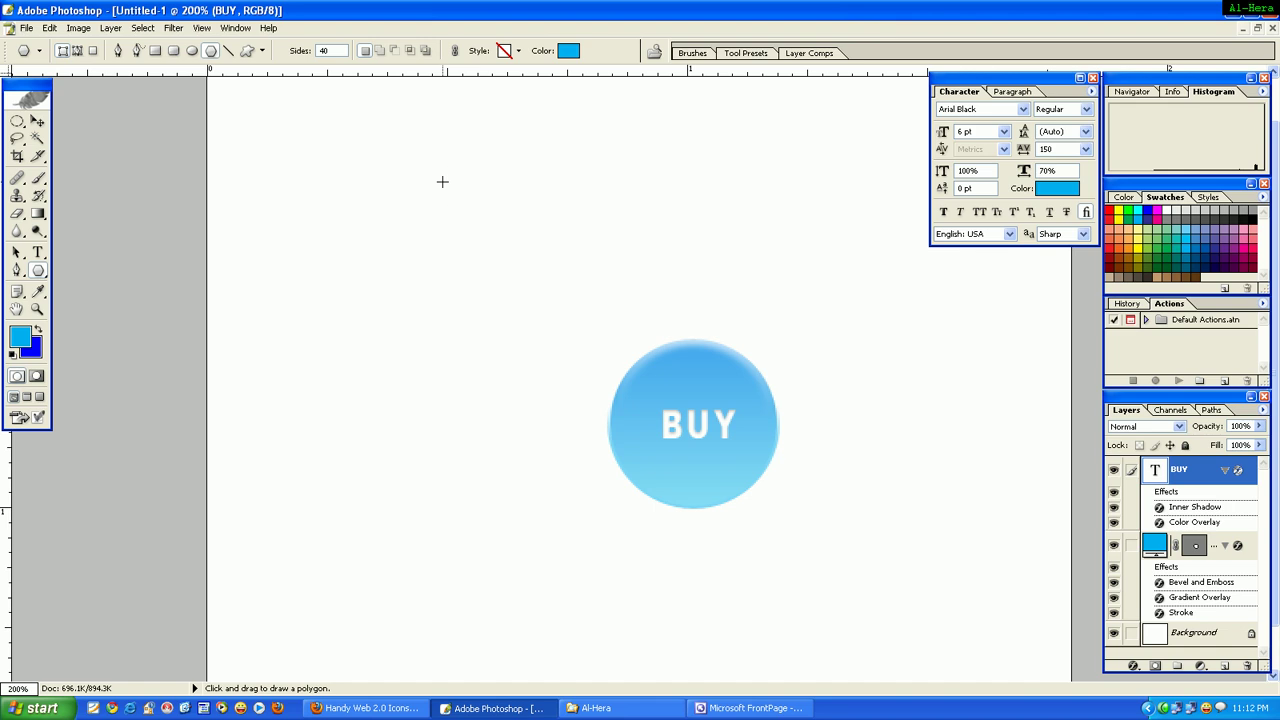
left_click_drag(442, 181, 489, 258)
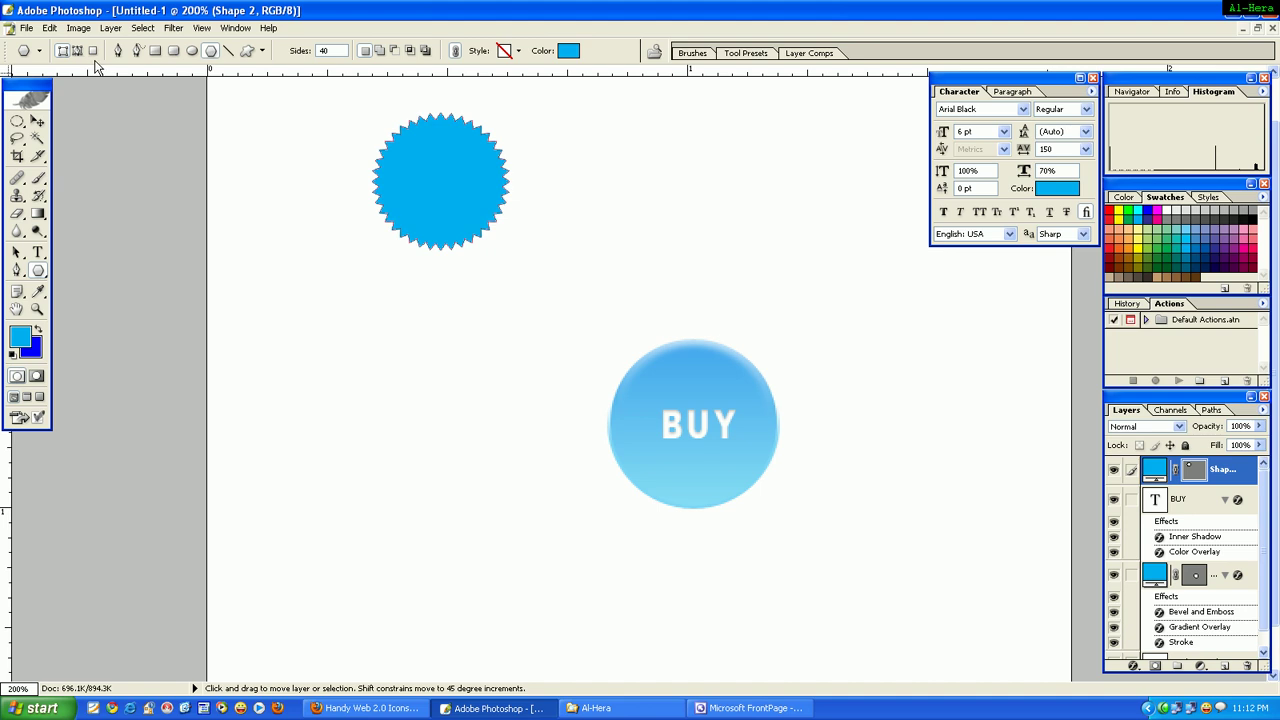
Add a Gradient Overlay to the starburst and set its left gradient stop to red
key("v")
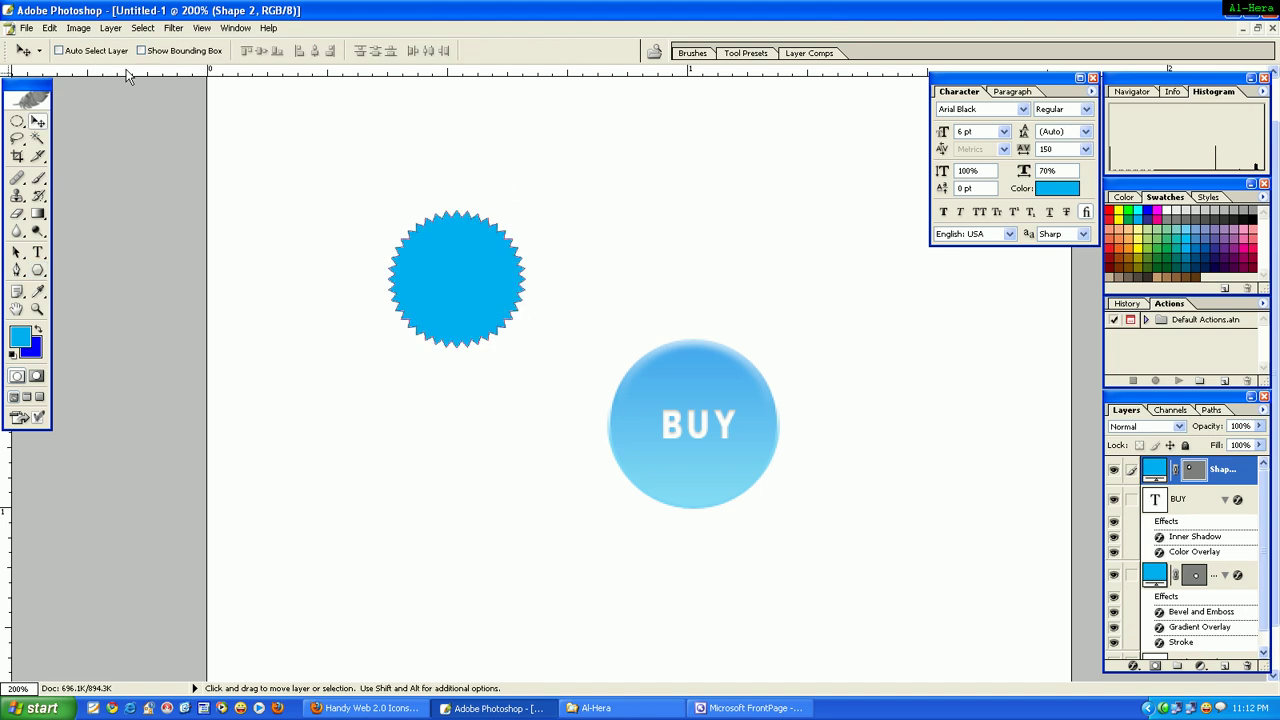
left_click(110, 28)
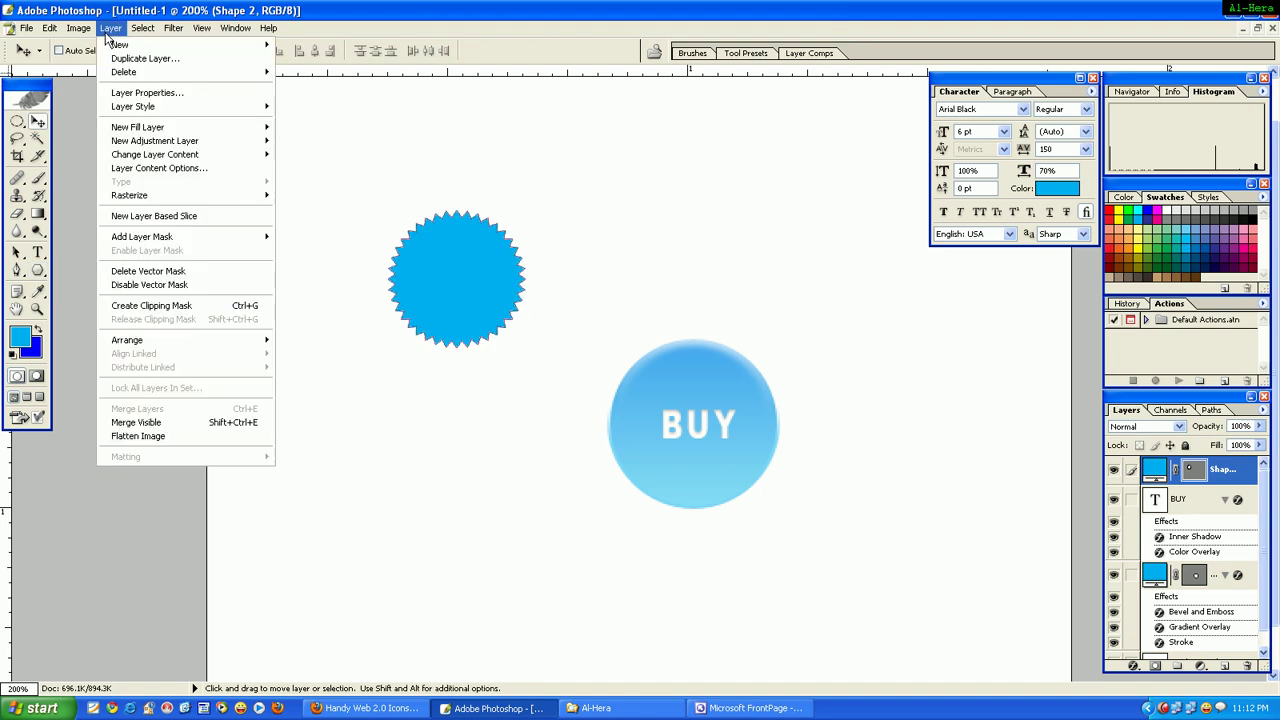
mouse_move(133, 106)
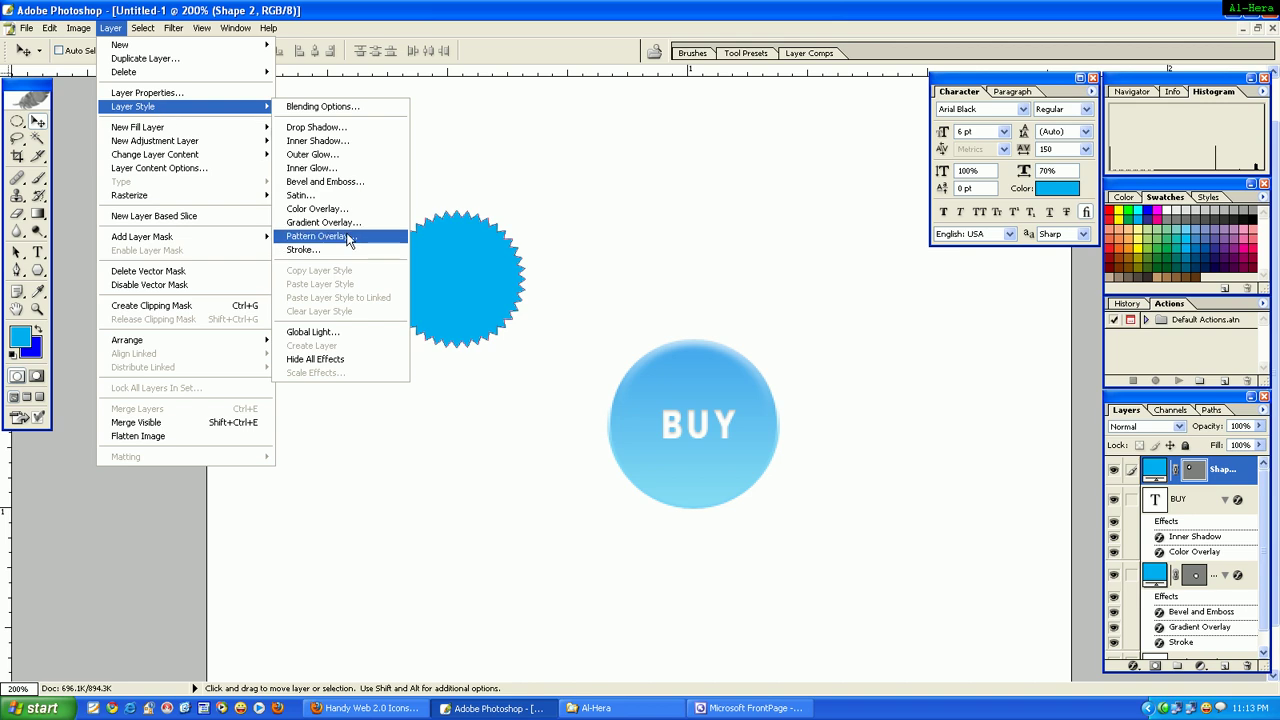
left_click(350, 226)
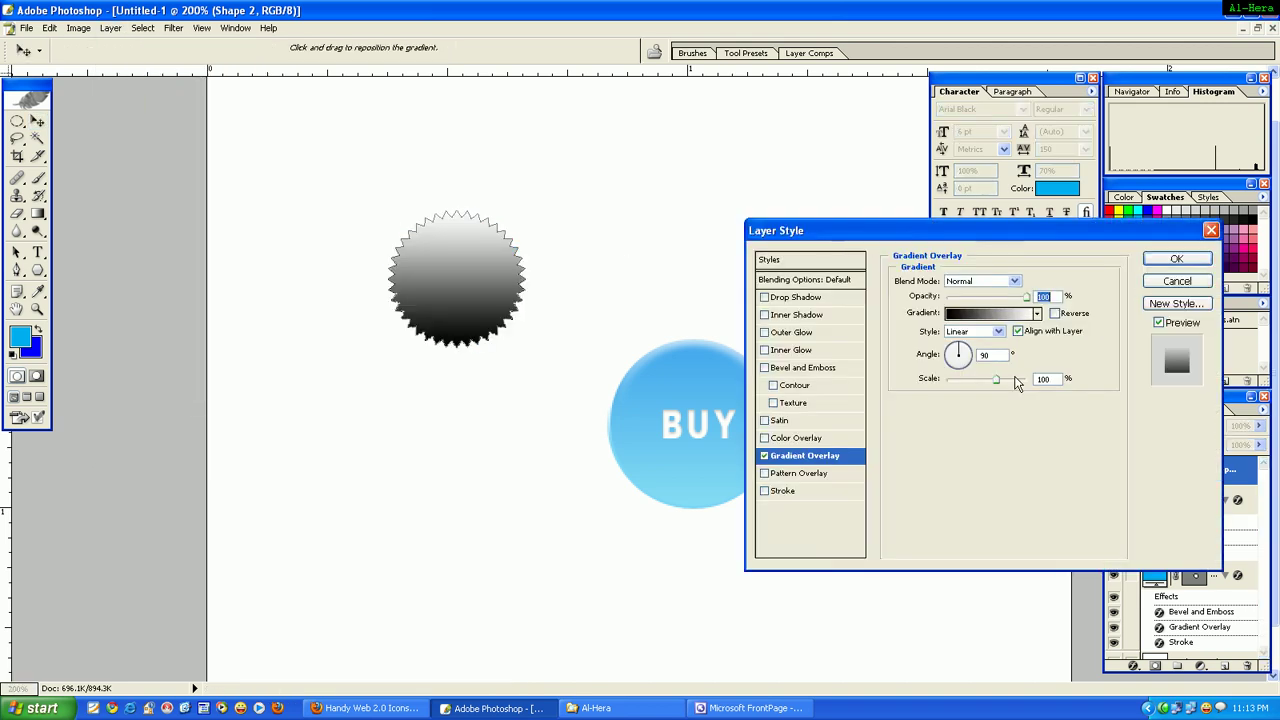
left_click(1003, 318)
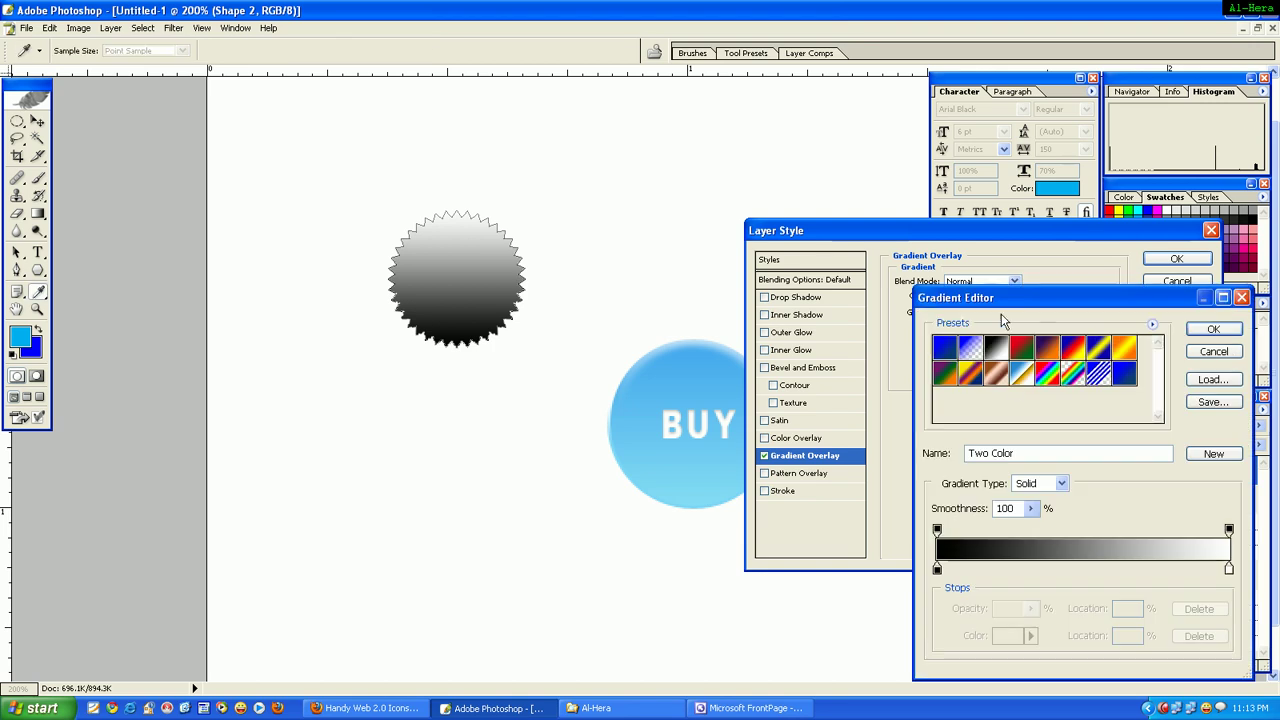
double_click(937, 570)
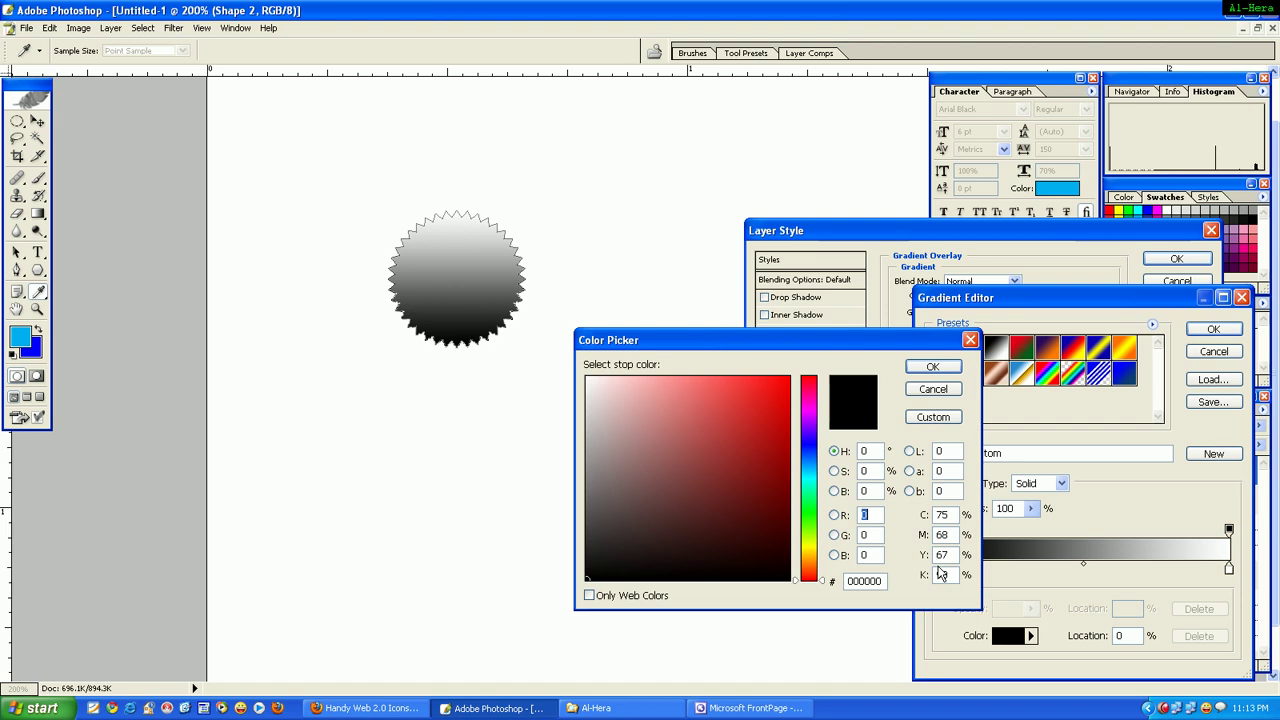
left_click(810, 380)
left_click(778, 387)
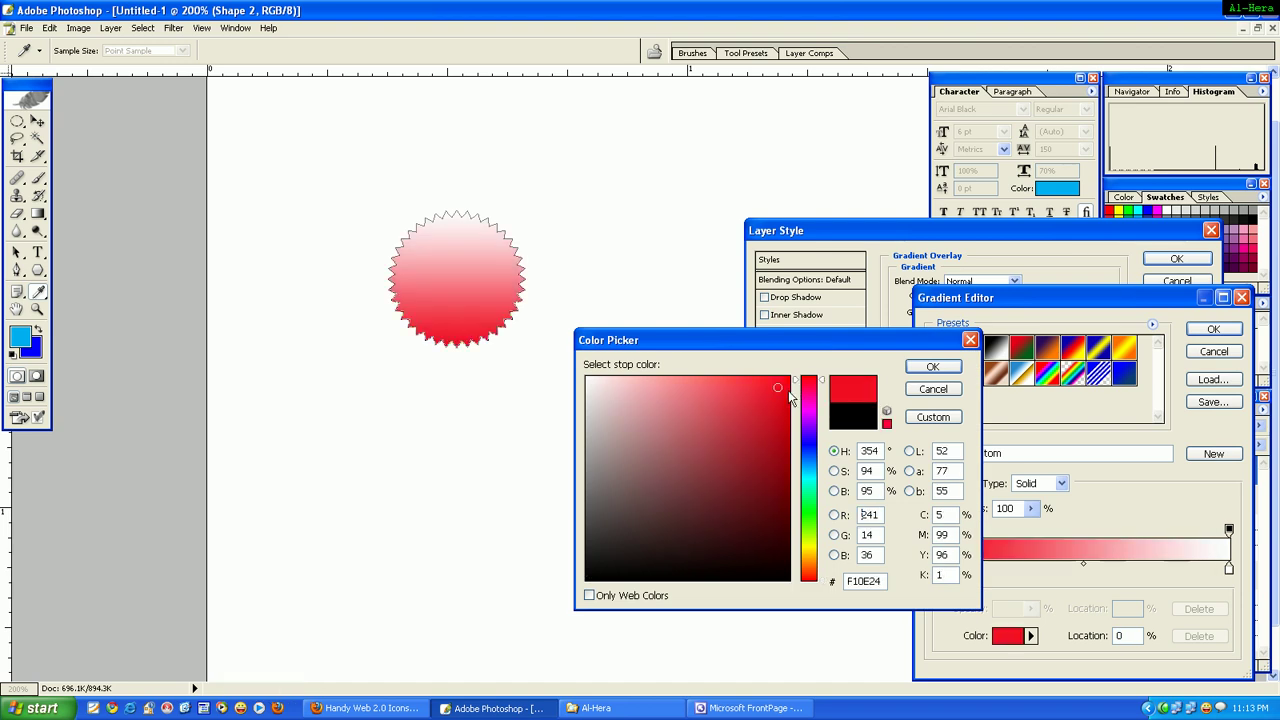
left_click(934, 369)
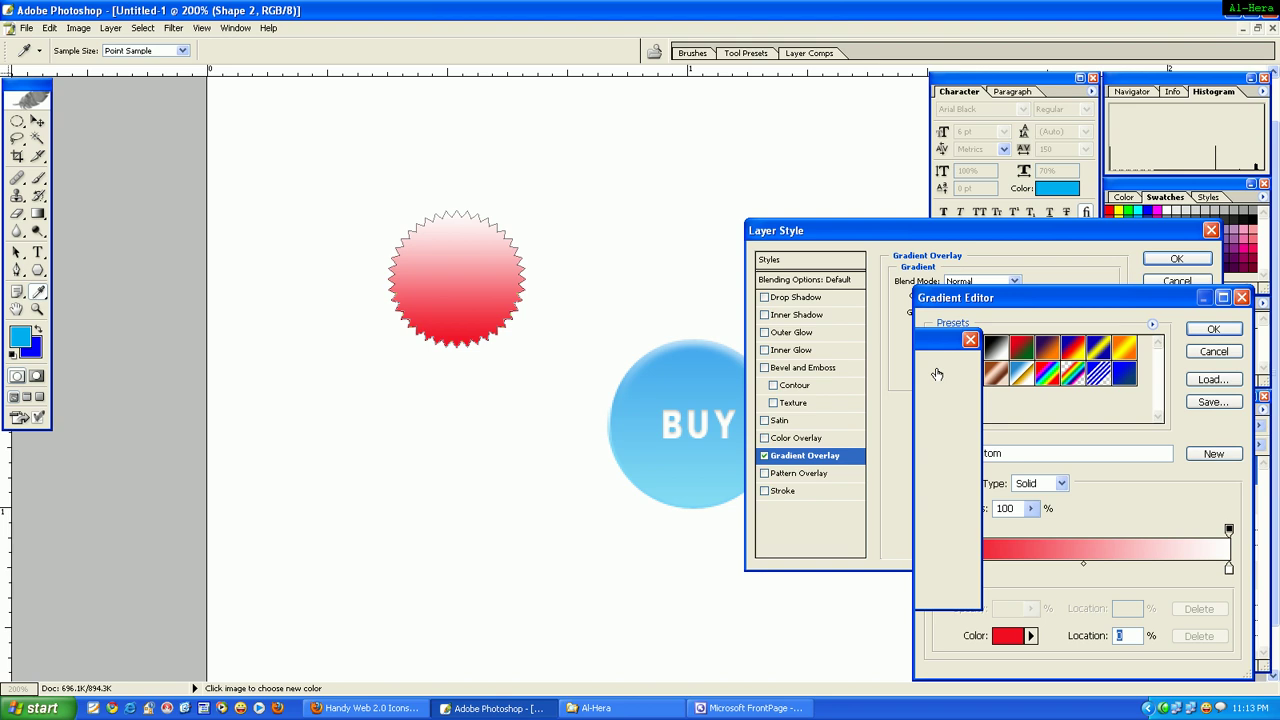
Make the right gradient stop orange-yellow
left_click(1229, 568)
double_click(1229, 568)
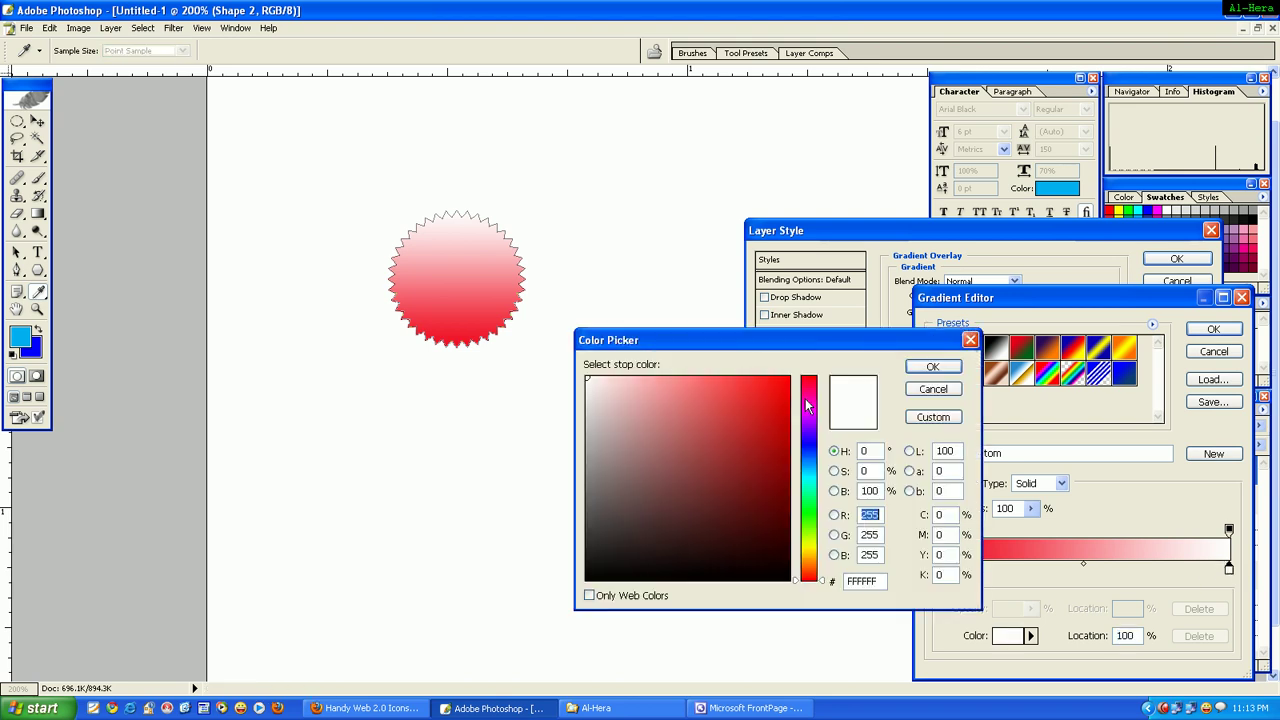
left_click(770, 388)
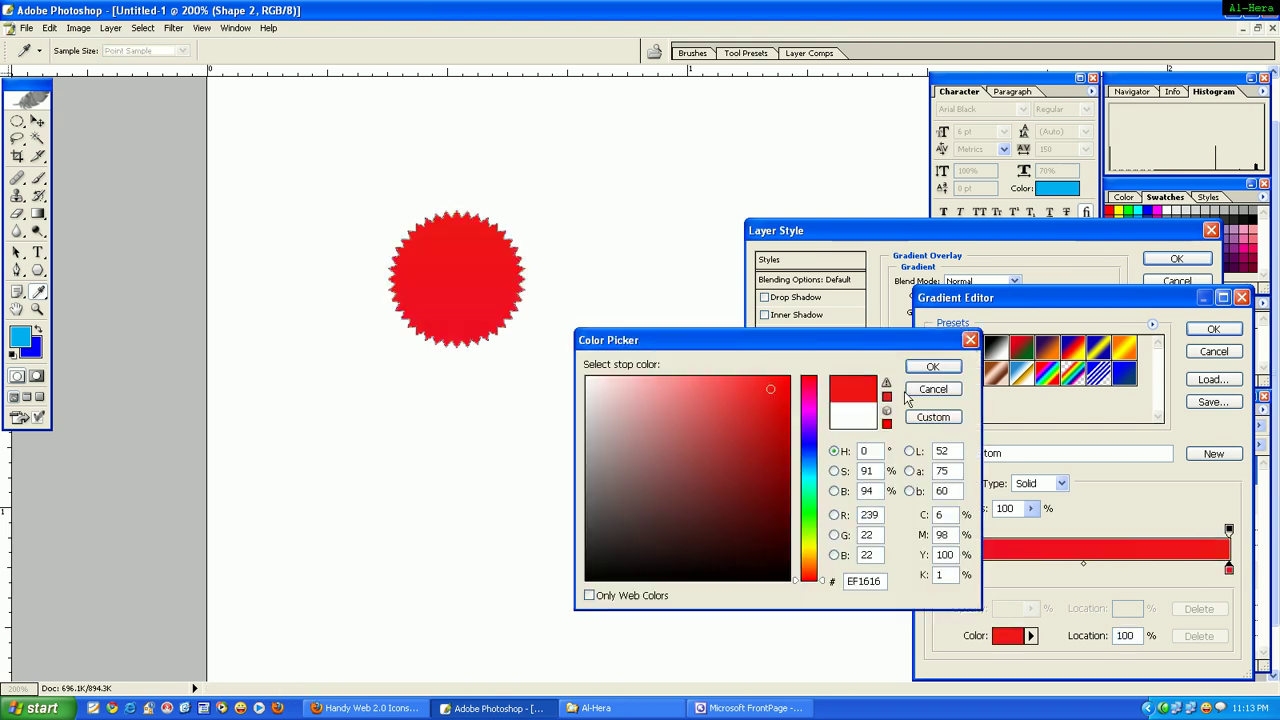
left_click_drag(750, 386, 741, 381)
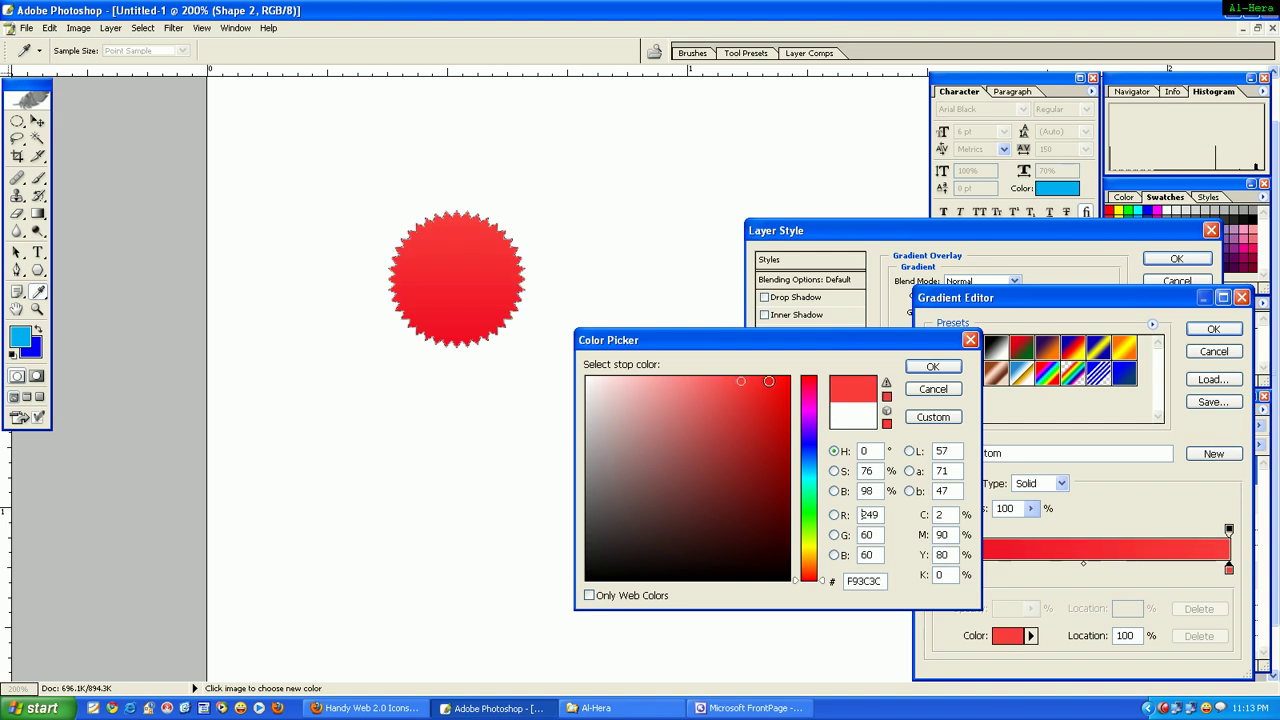
left_click(810, 395)
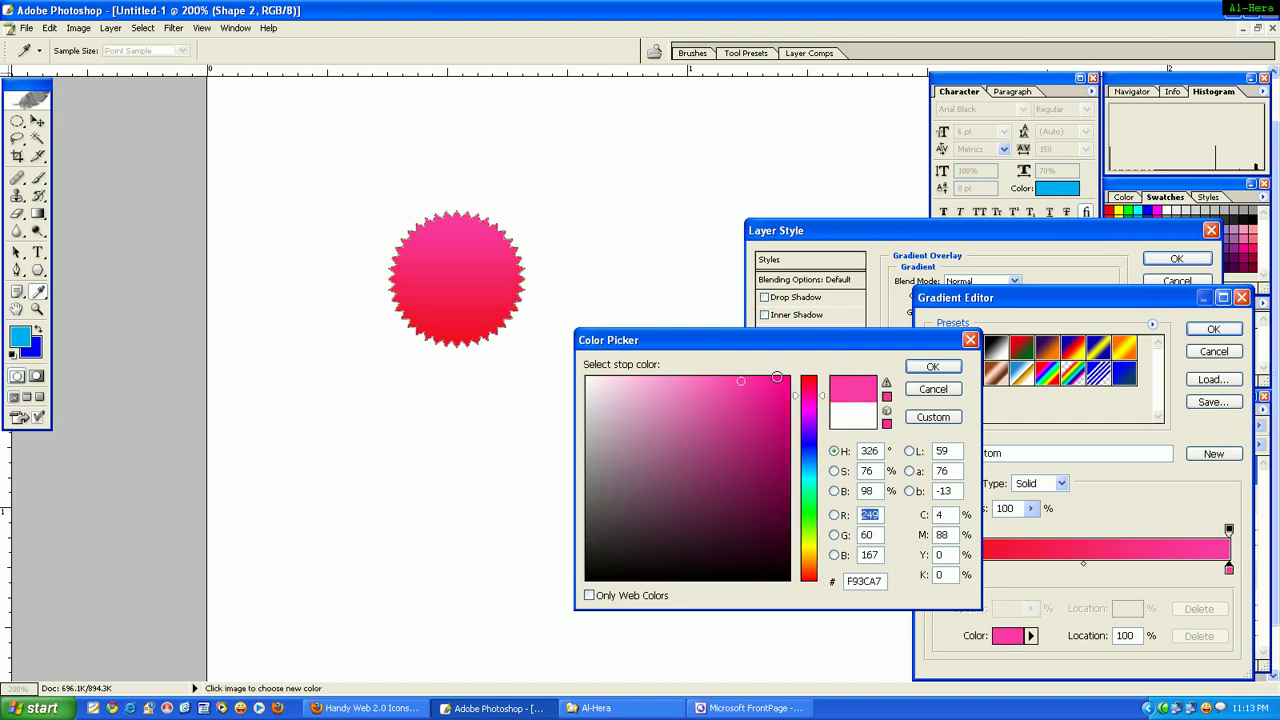
left_click(777, 378)
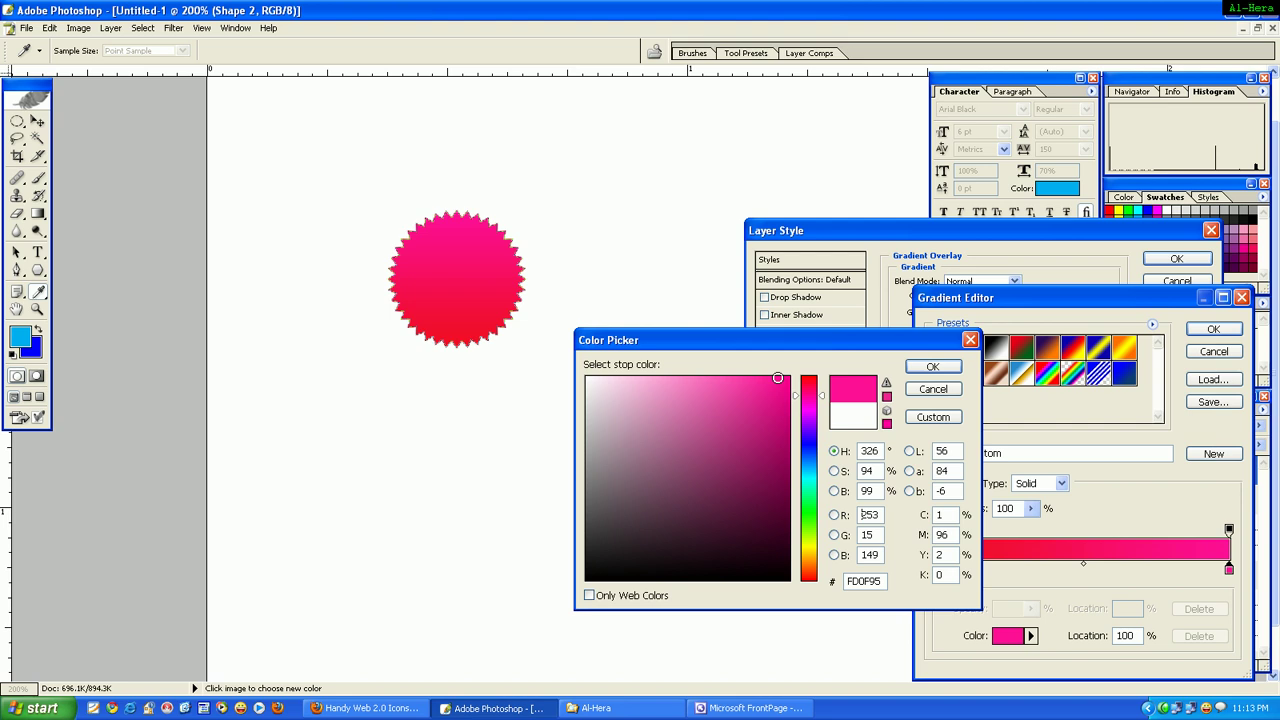
left_click(801, 388)
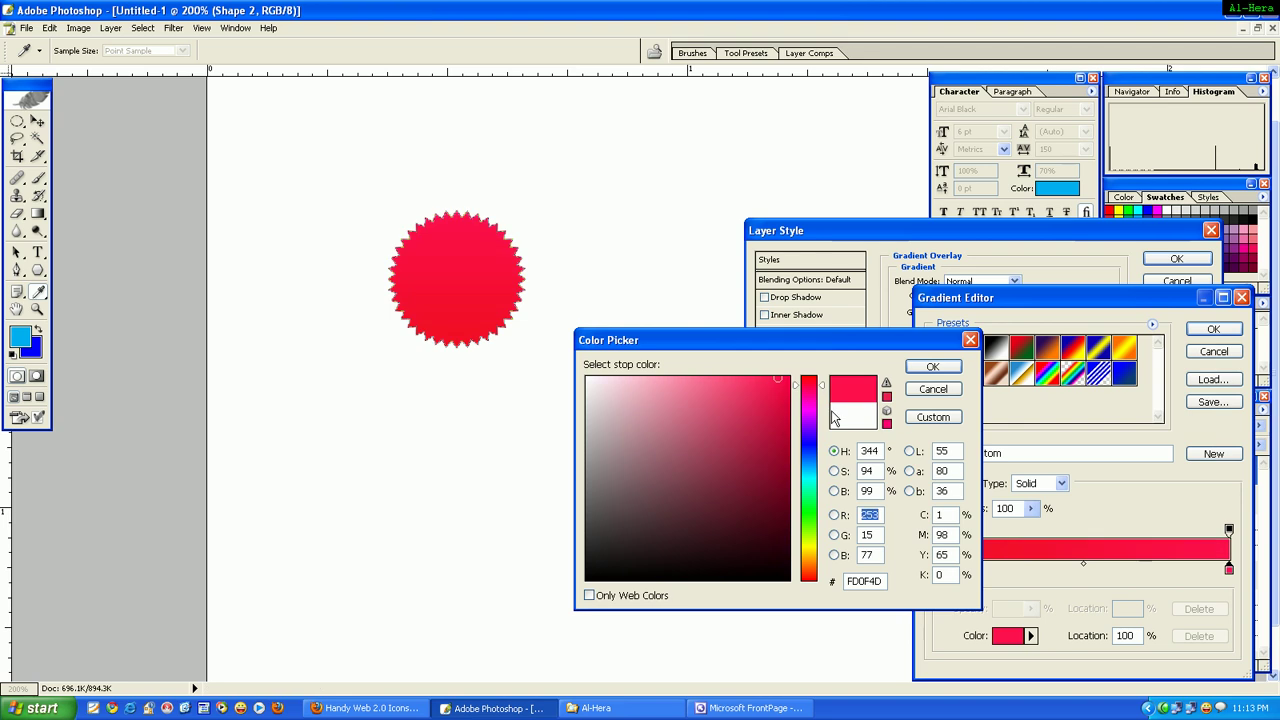
left_click(812, 569)
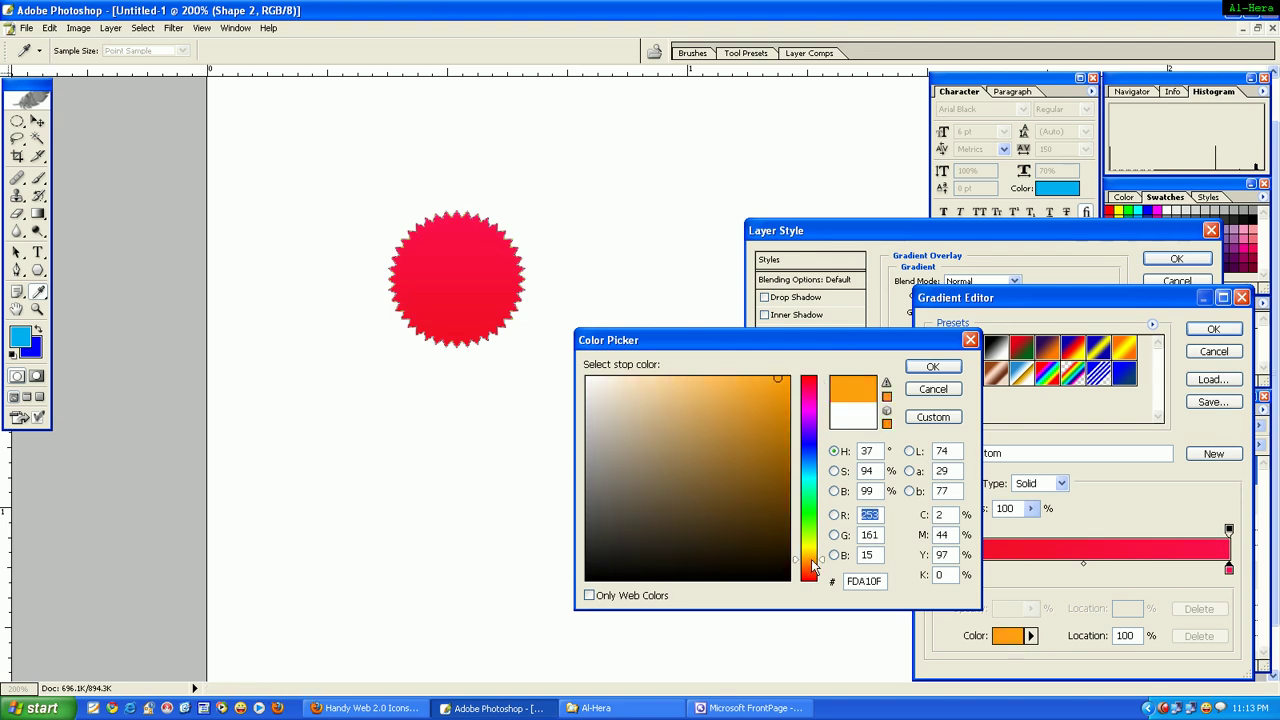
left_click(814, 576)
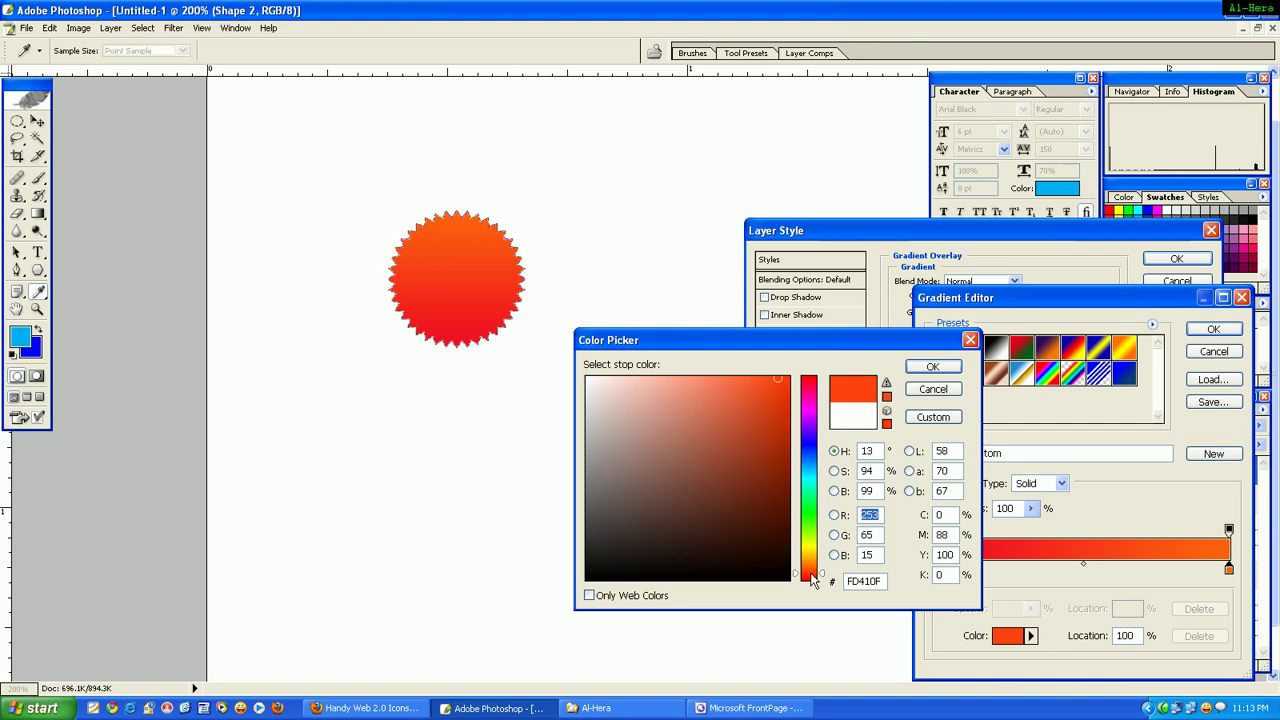
left_click_drag(822, 574, 810, 560)
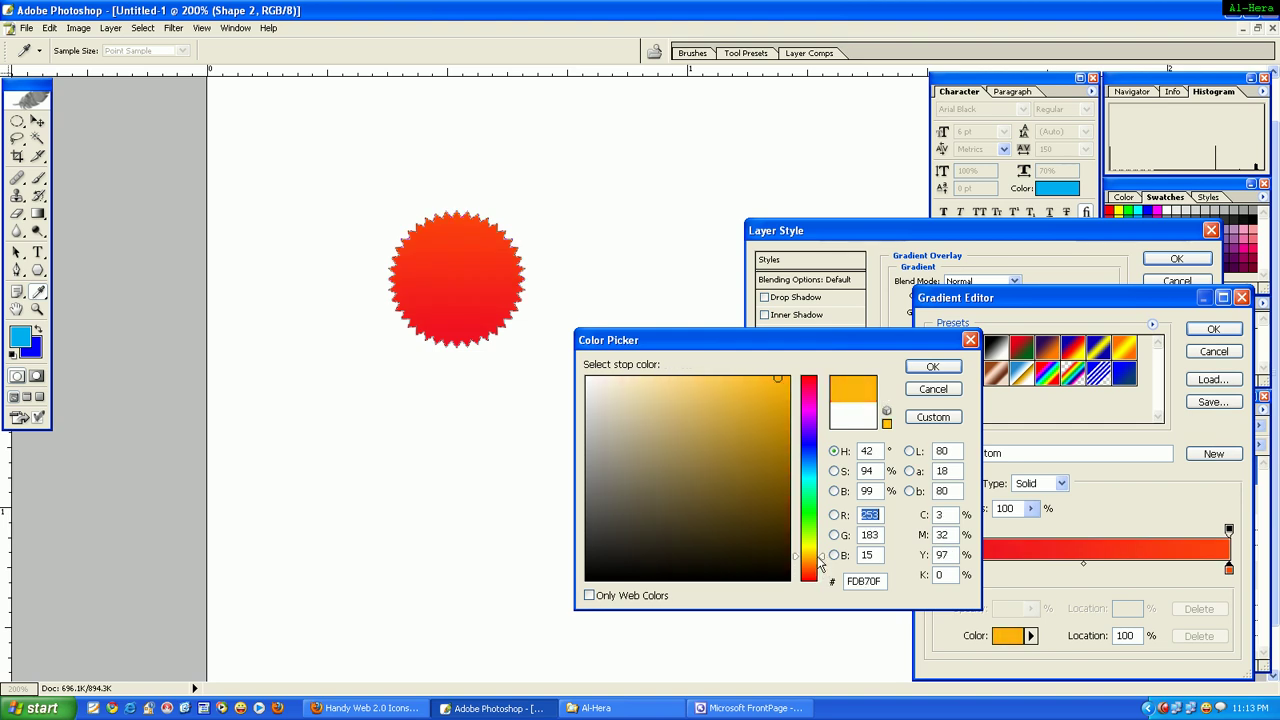
left_click(934, 374)
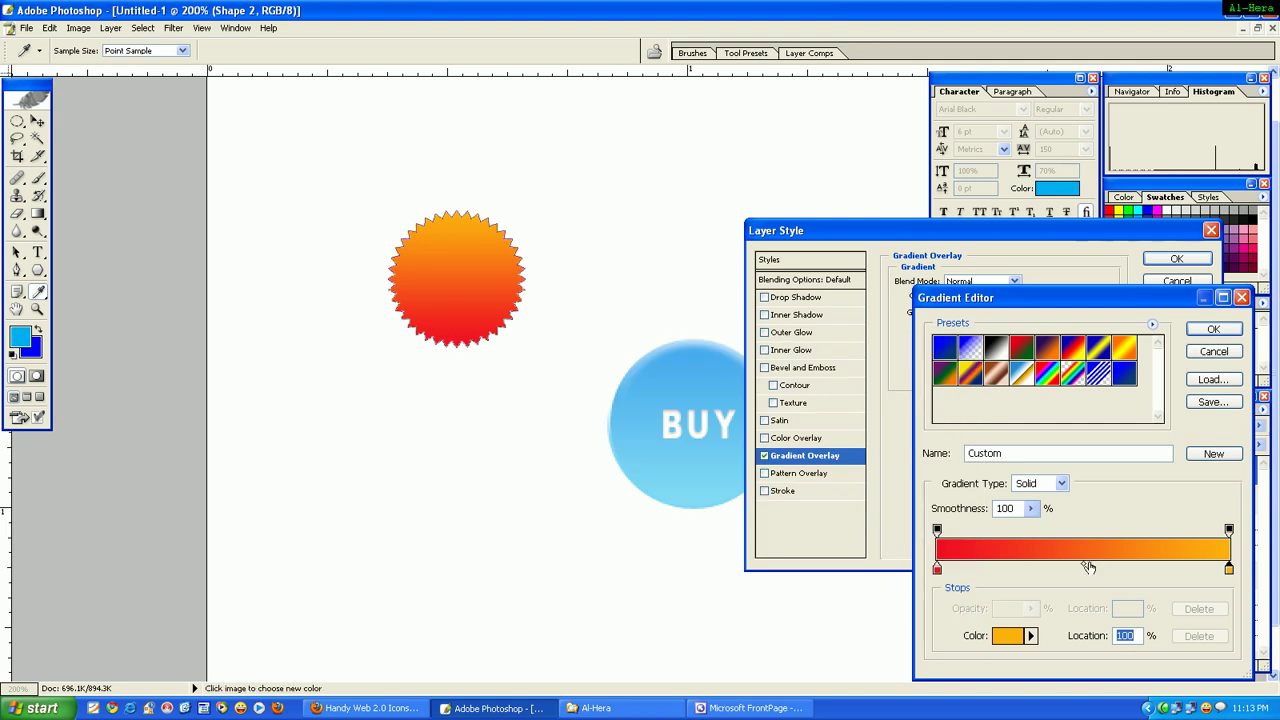
Add a red middle stop and apply the red-to-orange gradient overlay
left_click(1090, 568)
double_click(1090, 568)
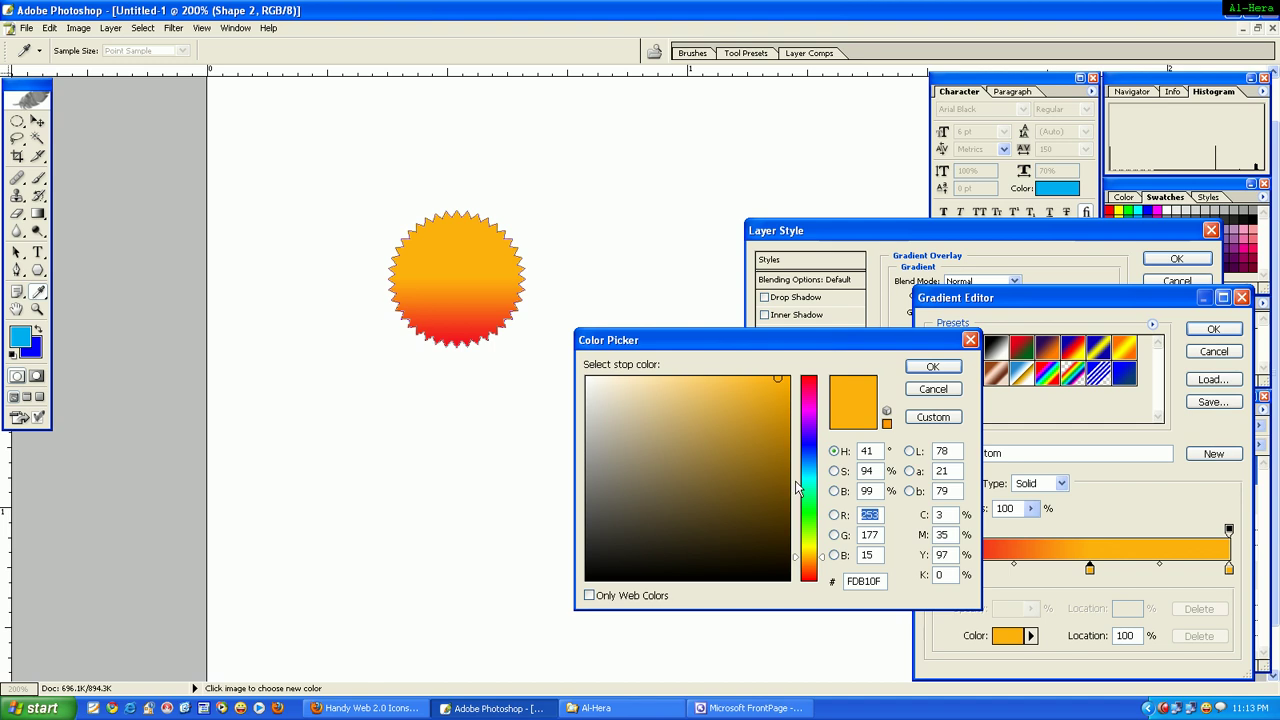
left_click(808, 397)
left_click_drag(808, 392, 810, 379)
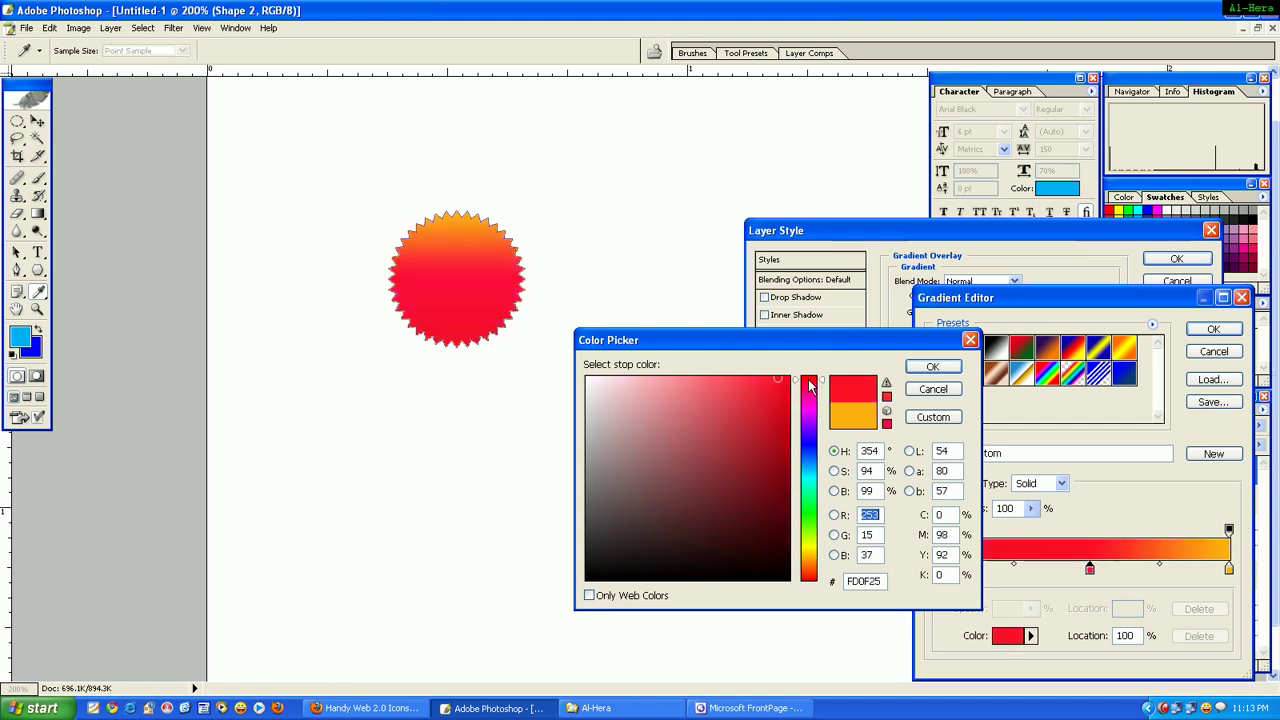
left_click(929, 368)
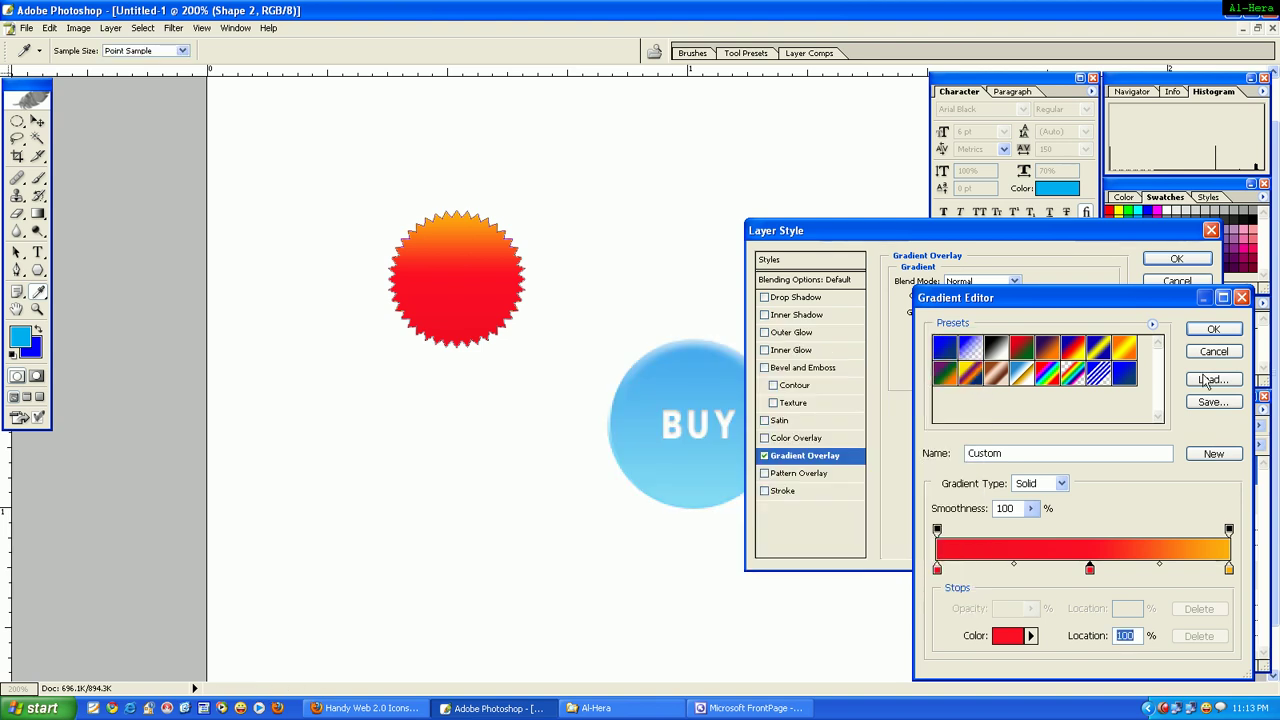
left_click(1213, 329)
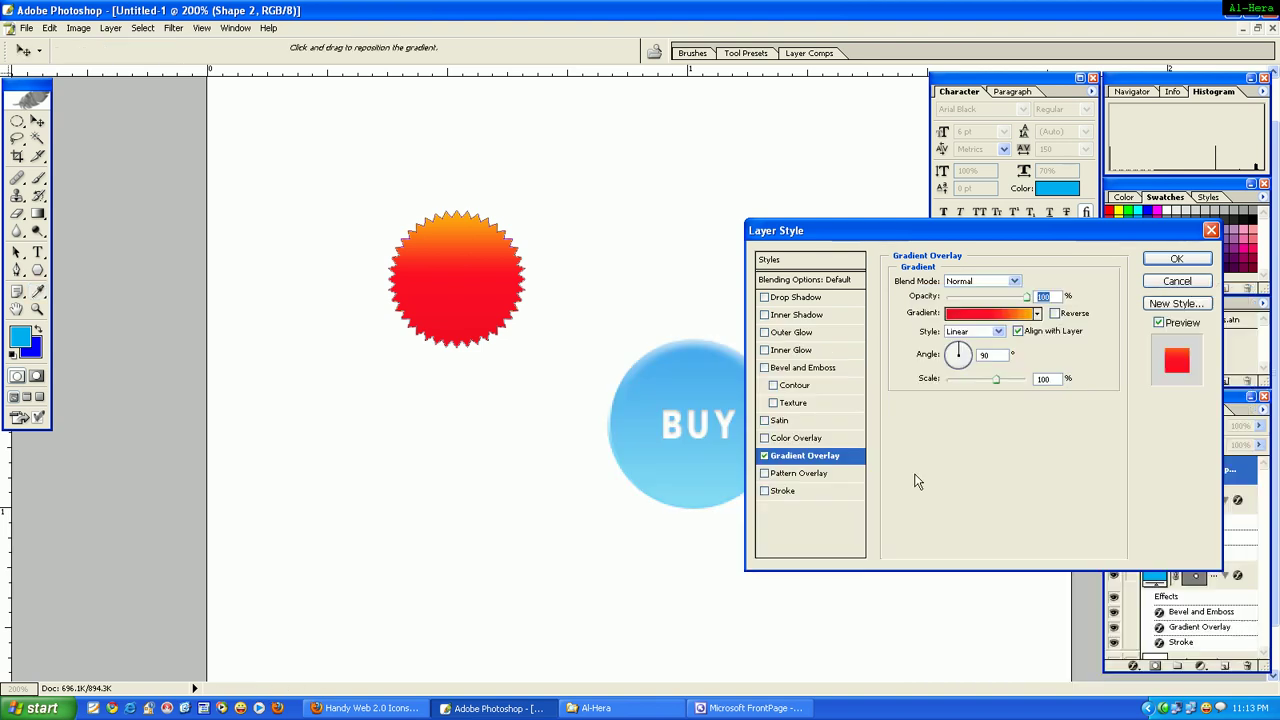
left_click(1177, 260)
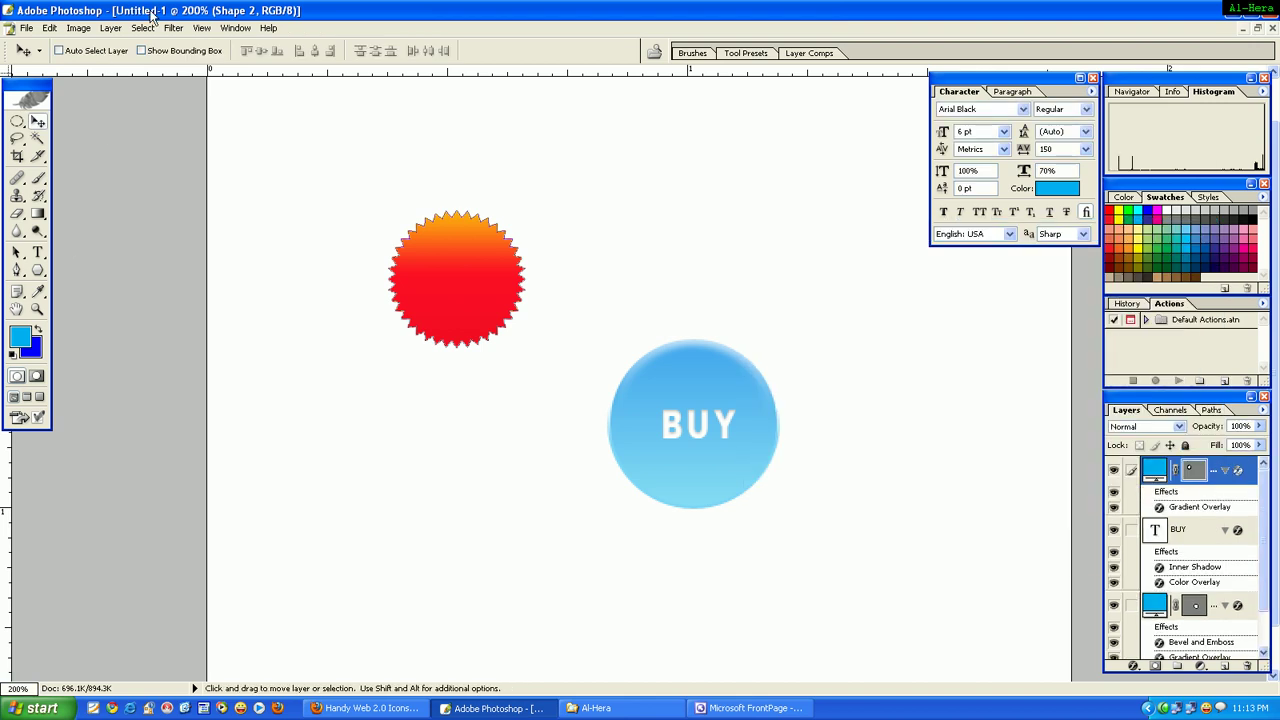
Add a red Color Overlay at 51% opacity to the starburst
left_click(110, 28)
mouse_move(133, 106)
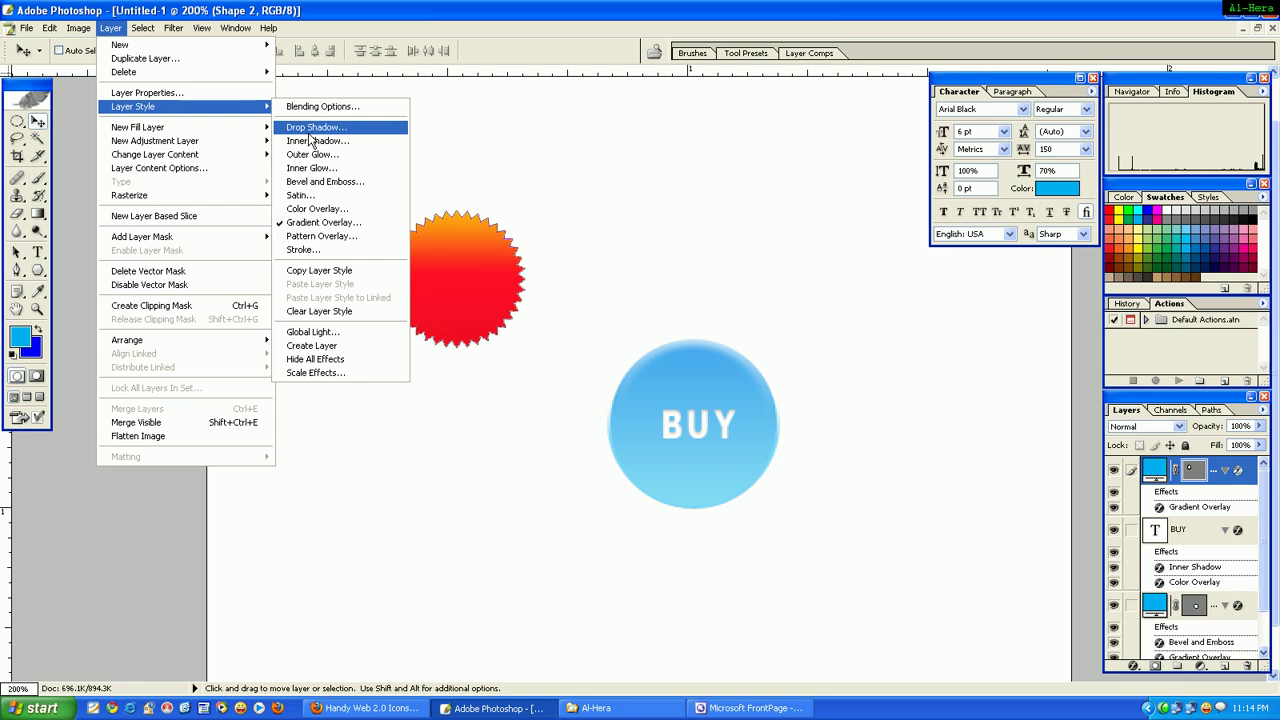
left_click(320, 210)
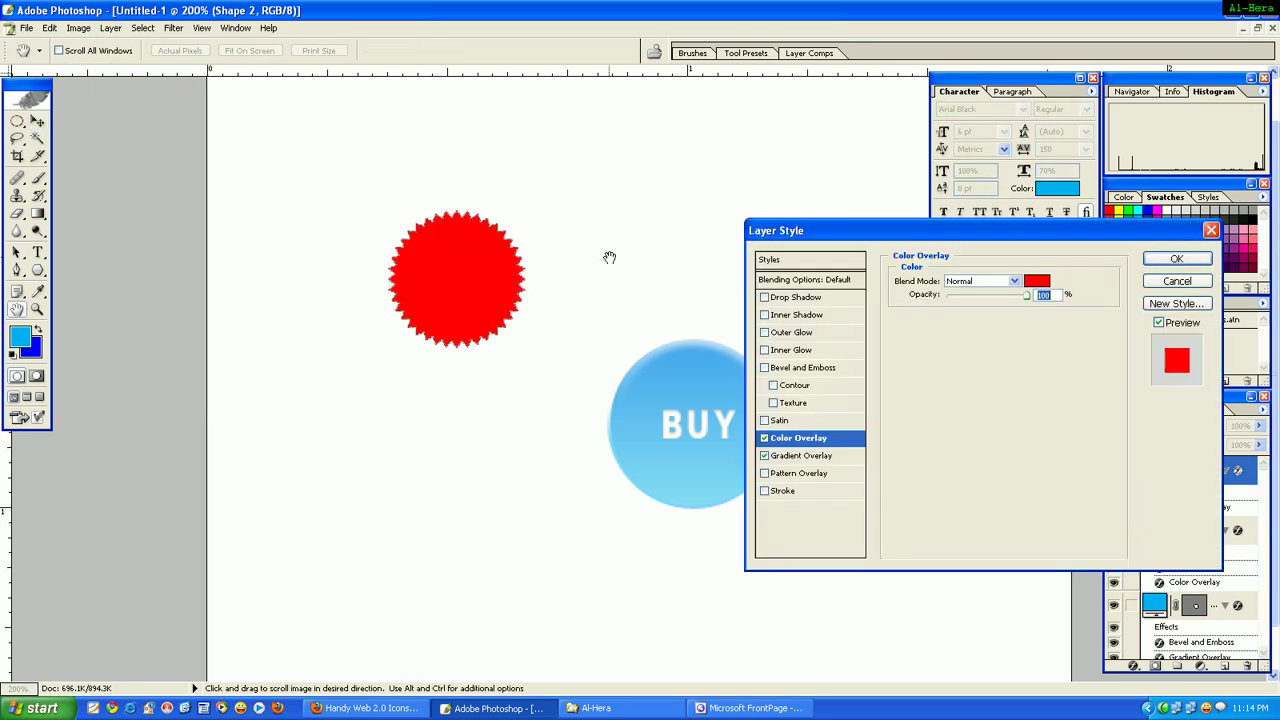
left_click(1038, 281)
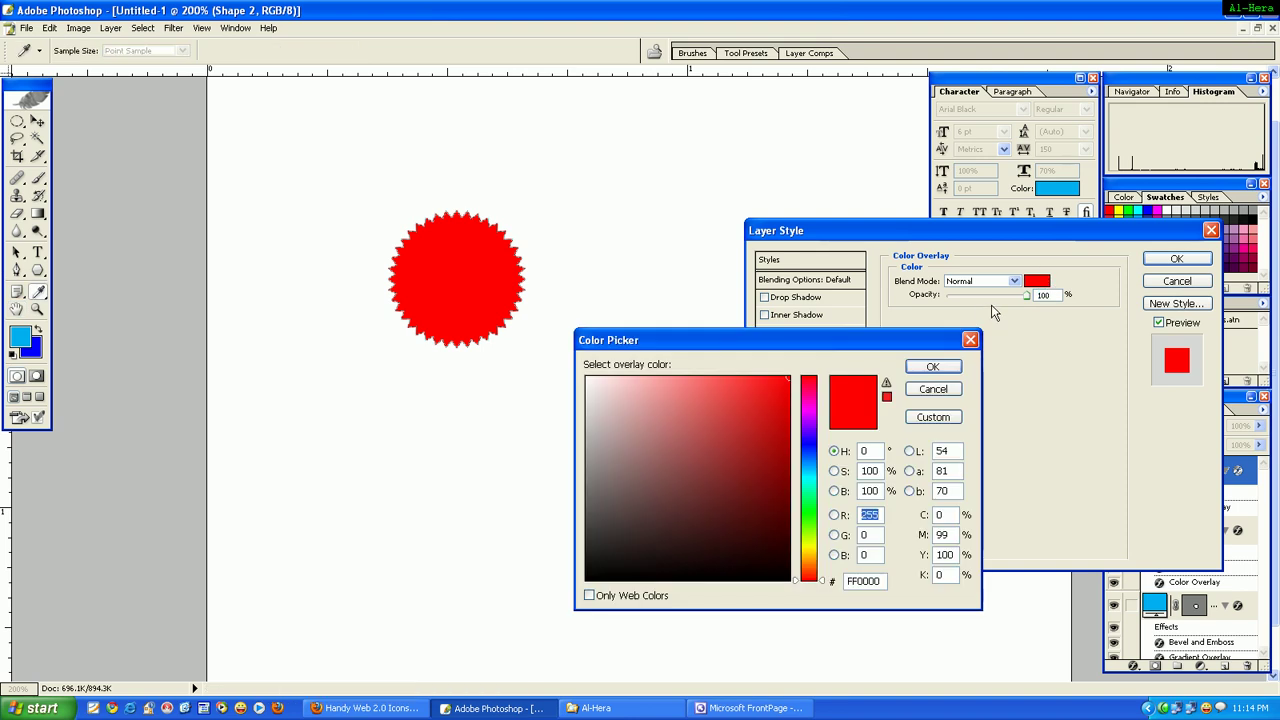
left_click(933, 367)
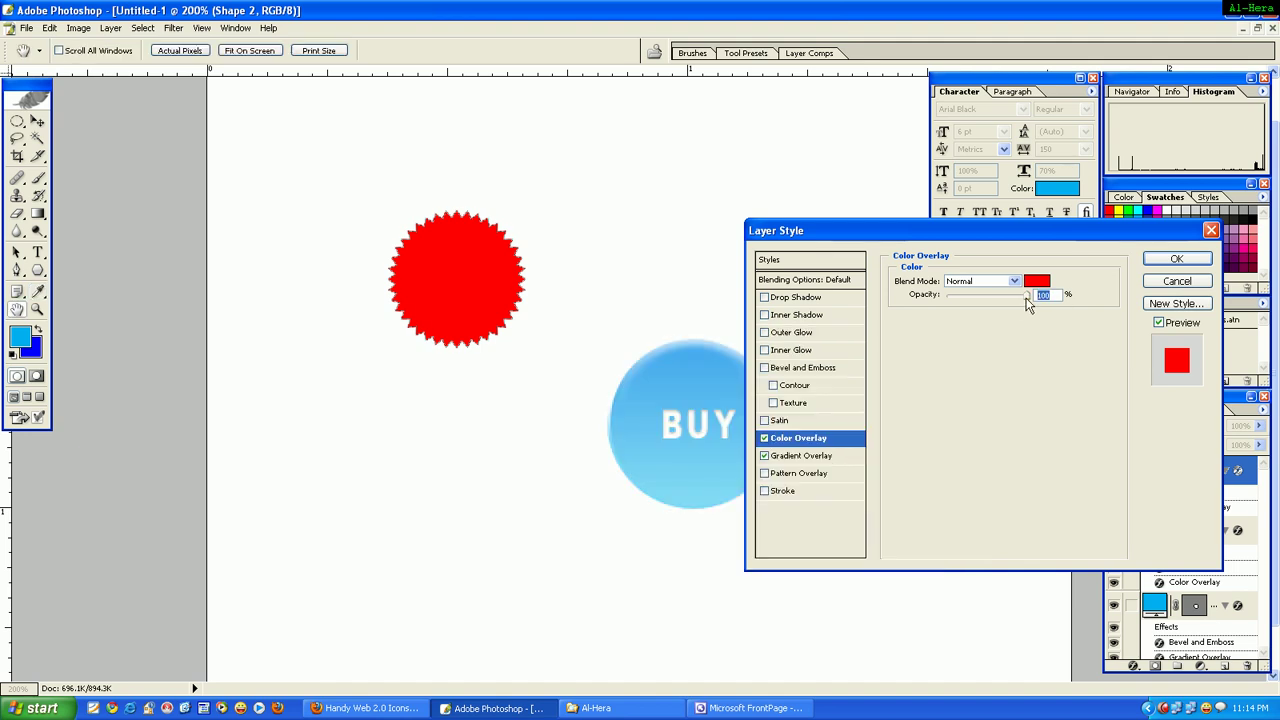
mouse_move(1025, 298)
left_mouse_down()
mouse_move(957, 303)
mouse_move(987, 299)
left_mouse_up()
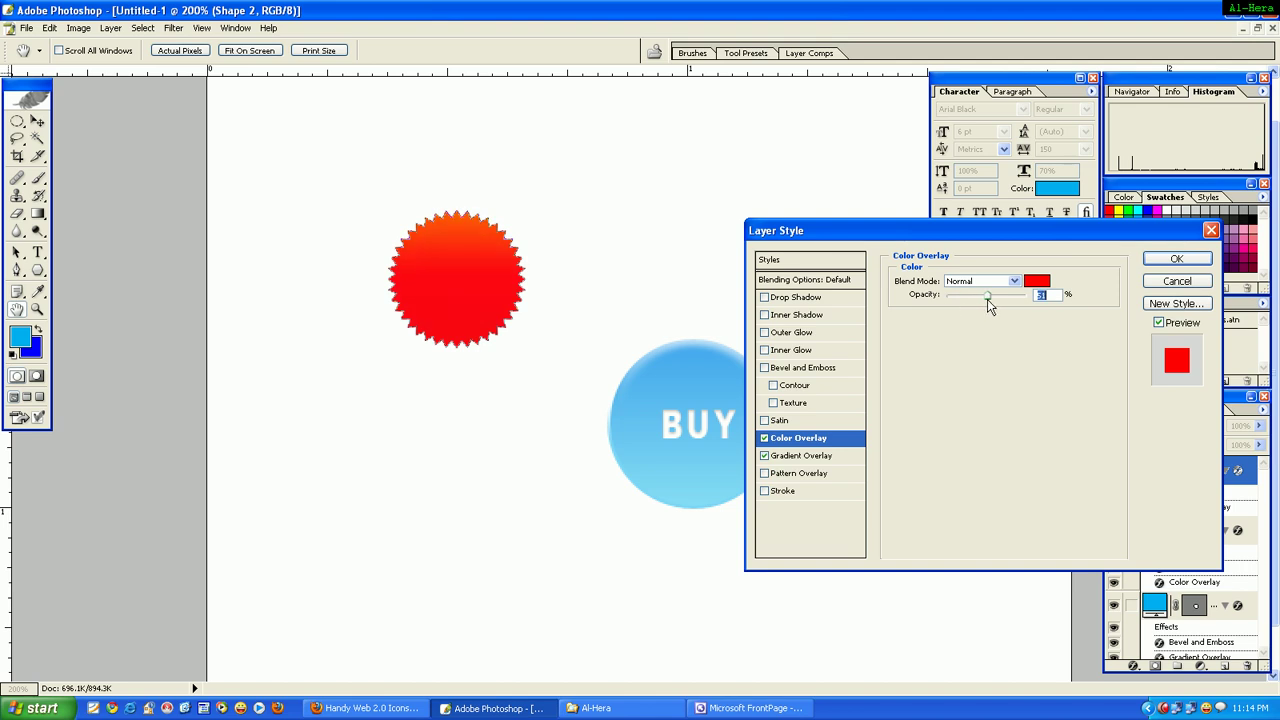
left_click(1177, 259)
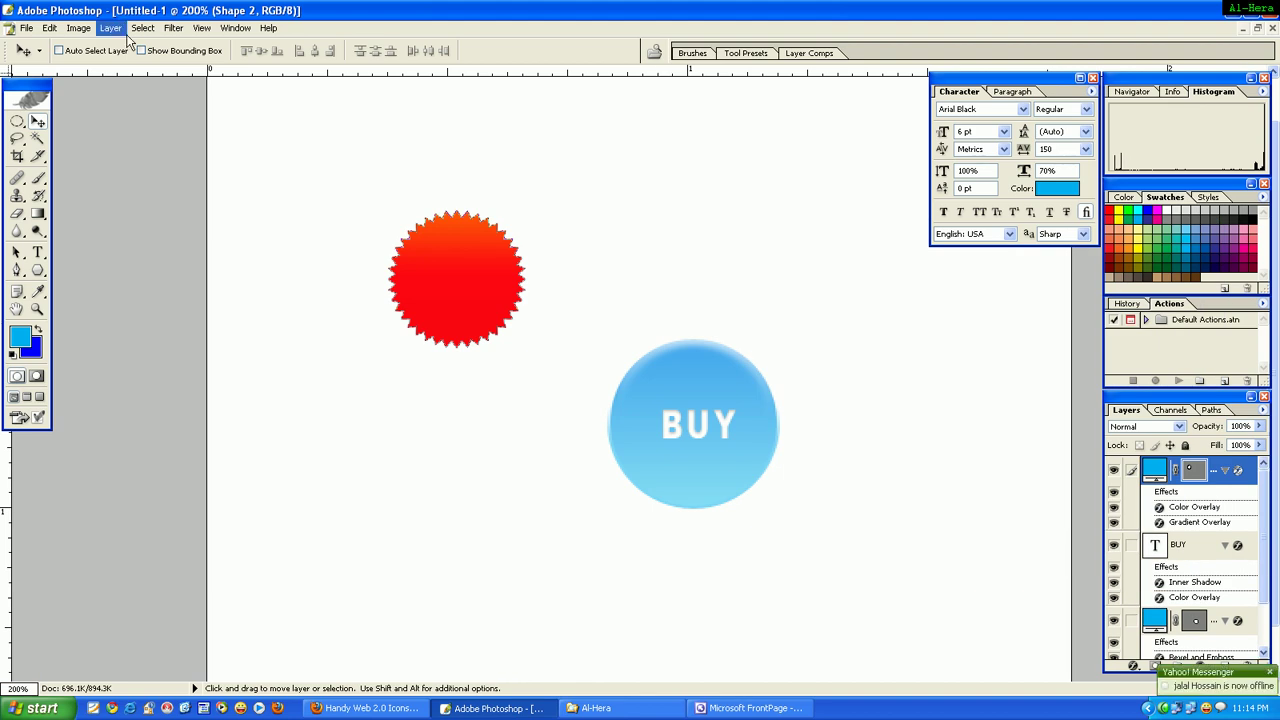
Add a 1 px outside red Stroke at 30% opacity around the starburst
left_click(114, 30)
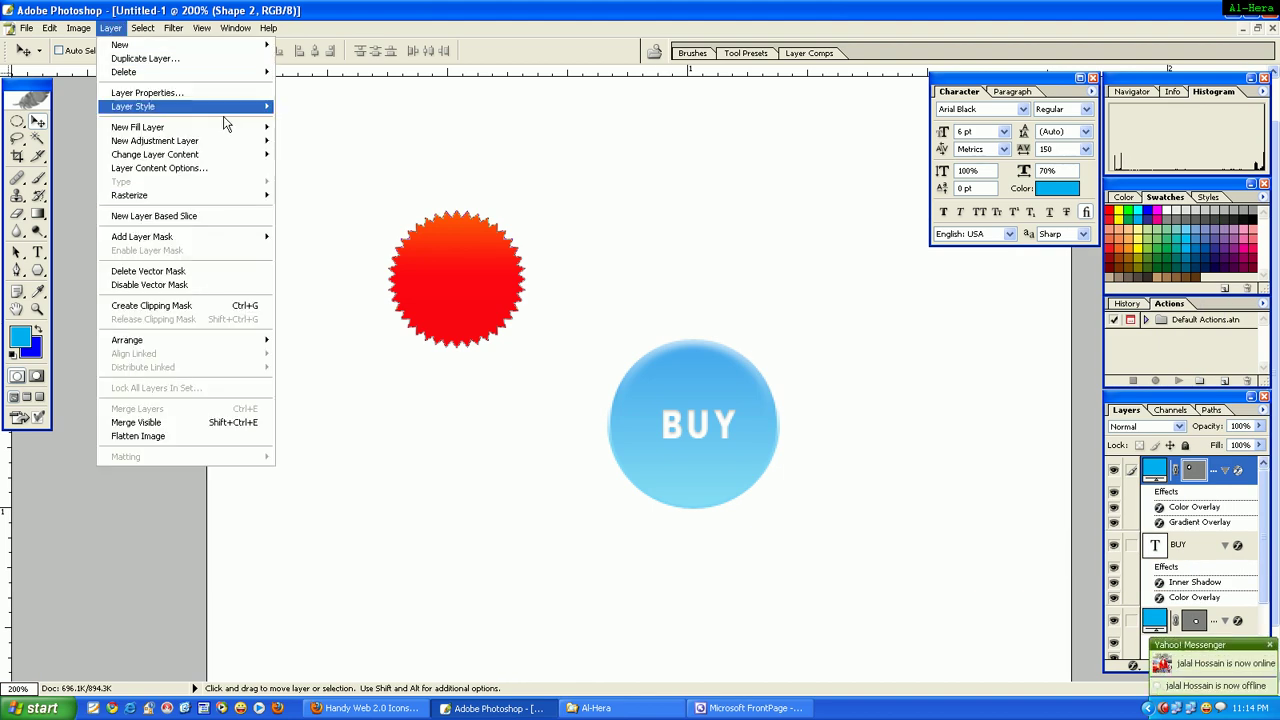
left_click(330, 240)
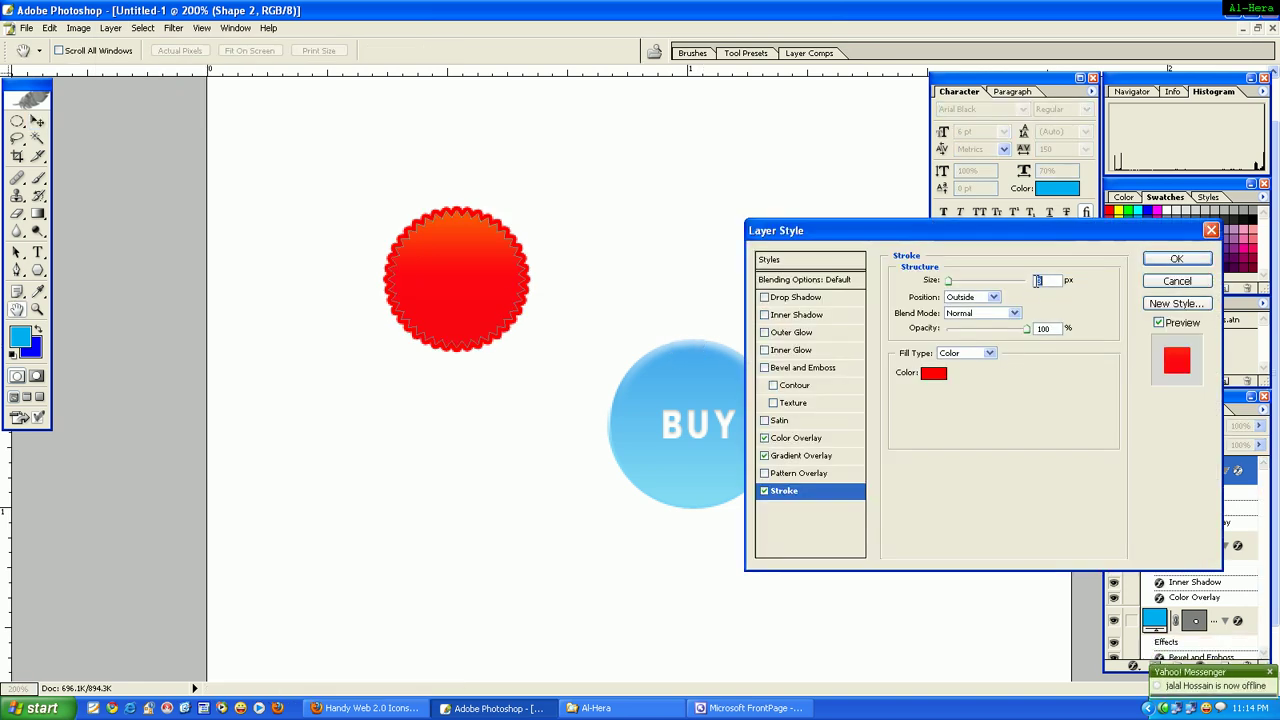
left_click_drag(948, 283, 937, 285)
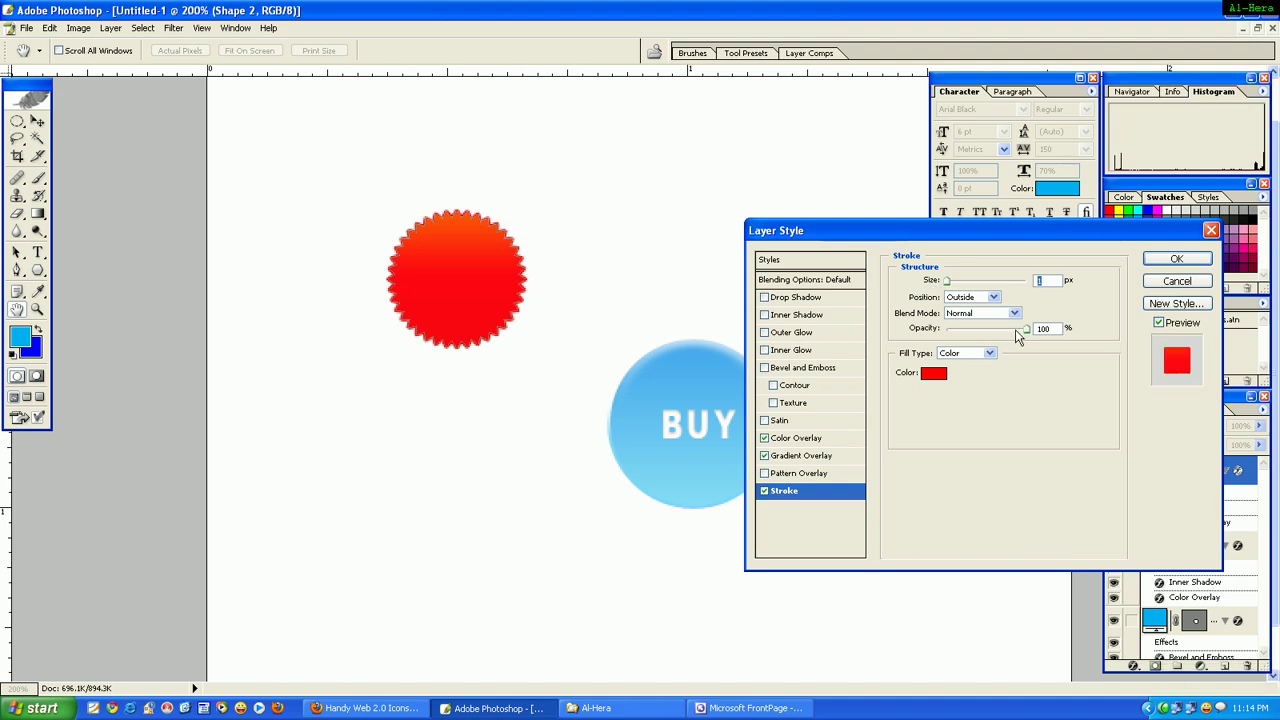
left_click_drag(1024, 331, 977, 331)
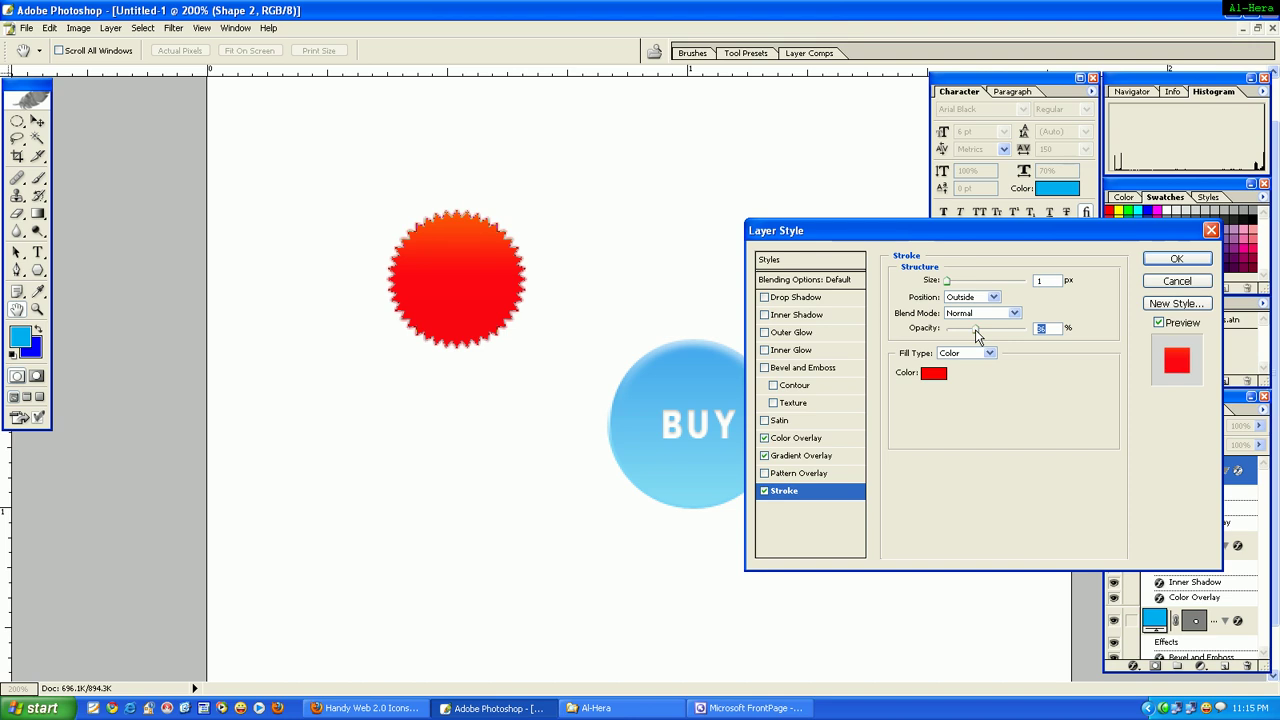
type("30")
left_click(1177, 259)
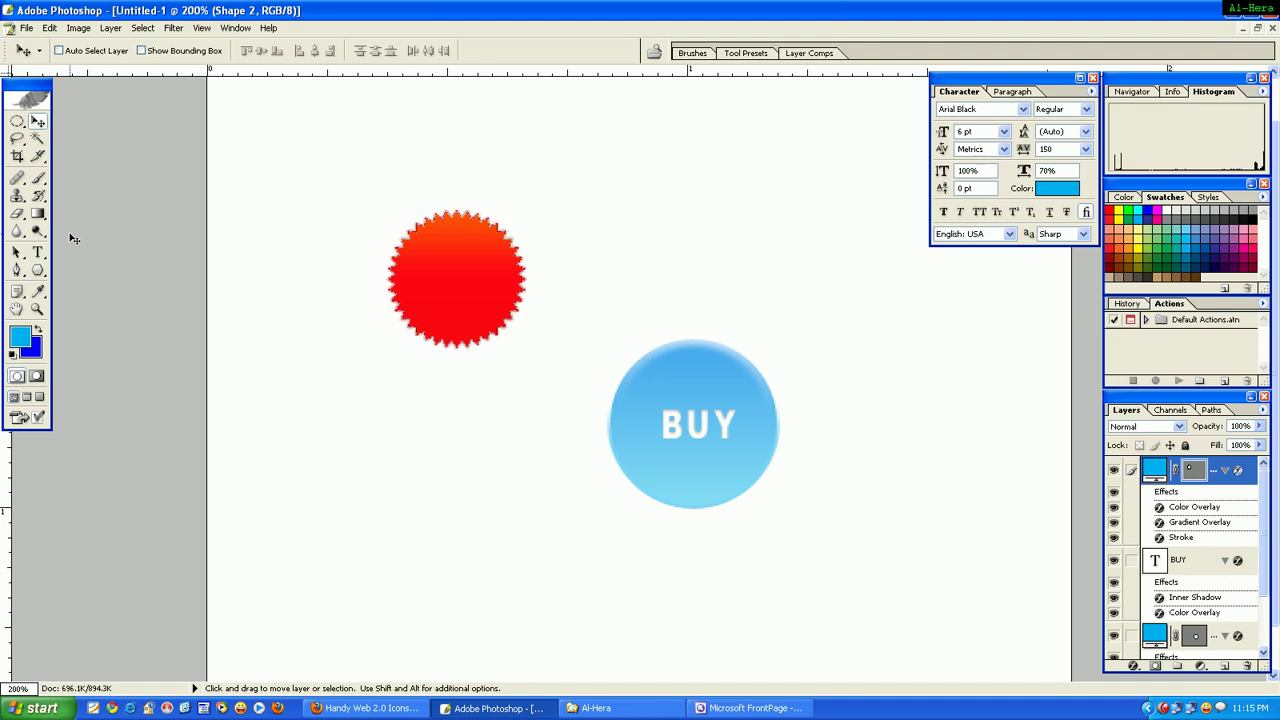
Type two-line 'News Update' text and move it onto the centre of the starburst
left_click(38, 252)
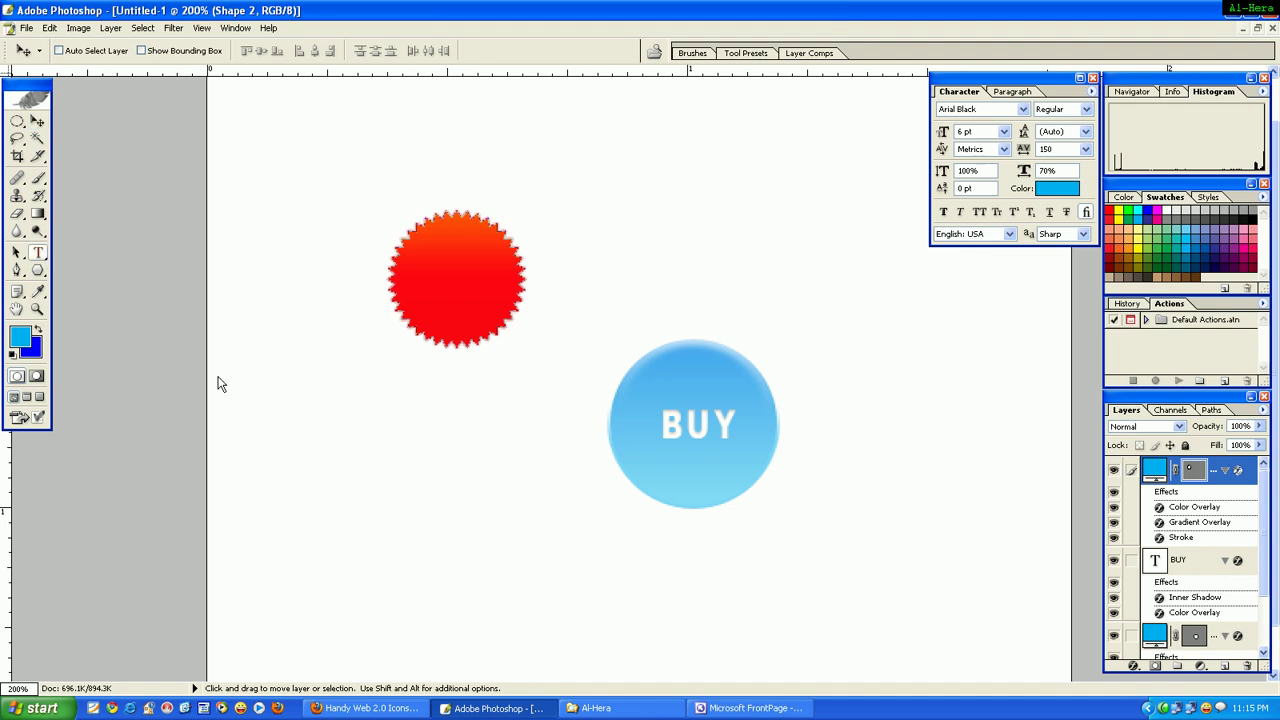
left_click(360, 425)
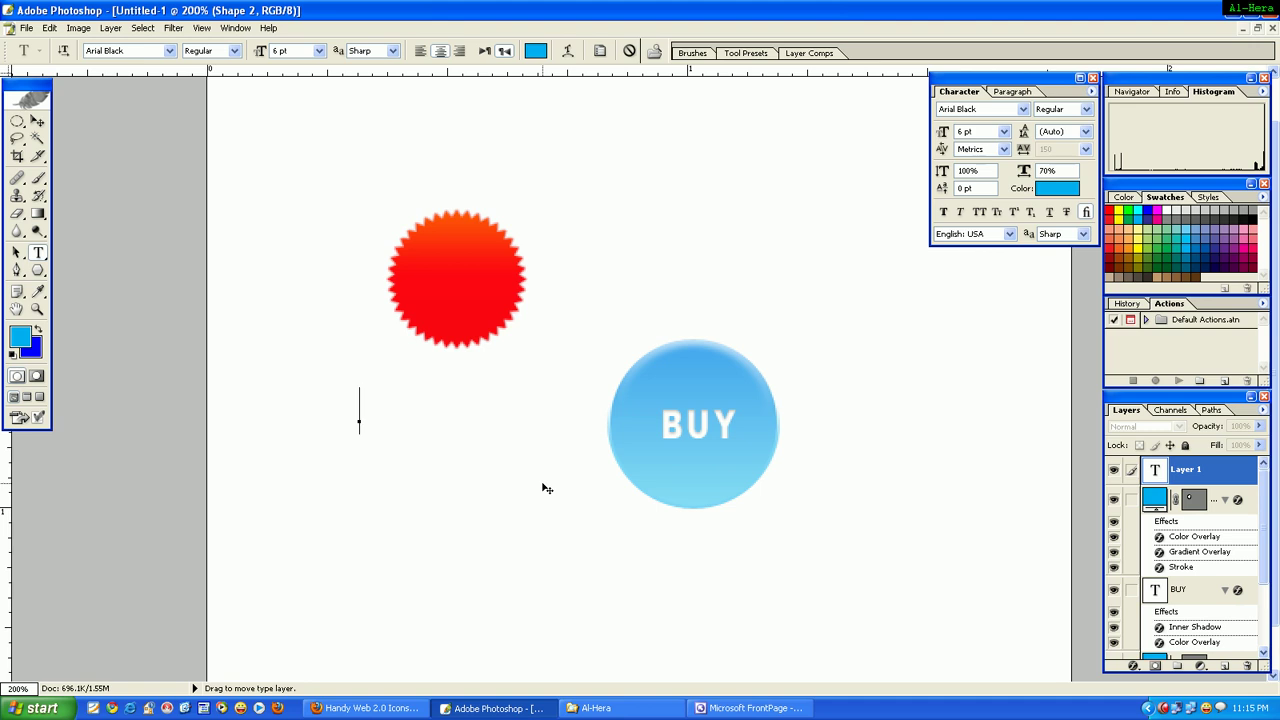
type("News")
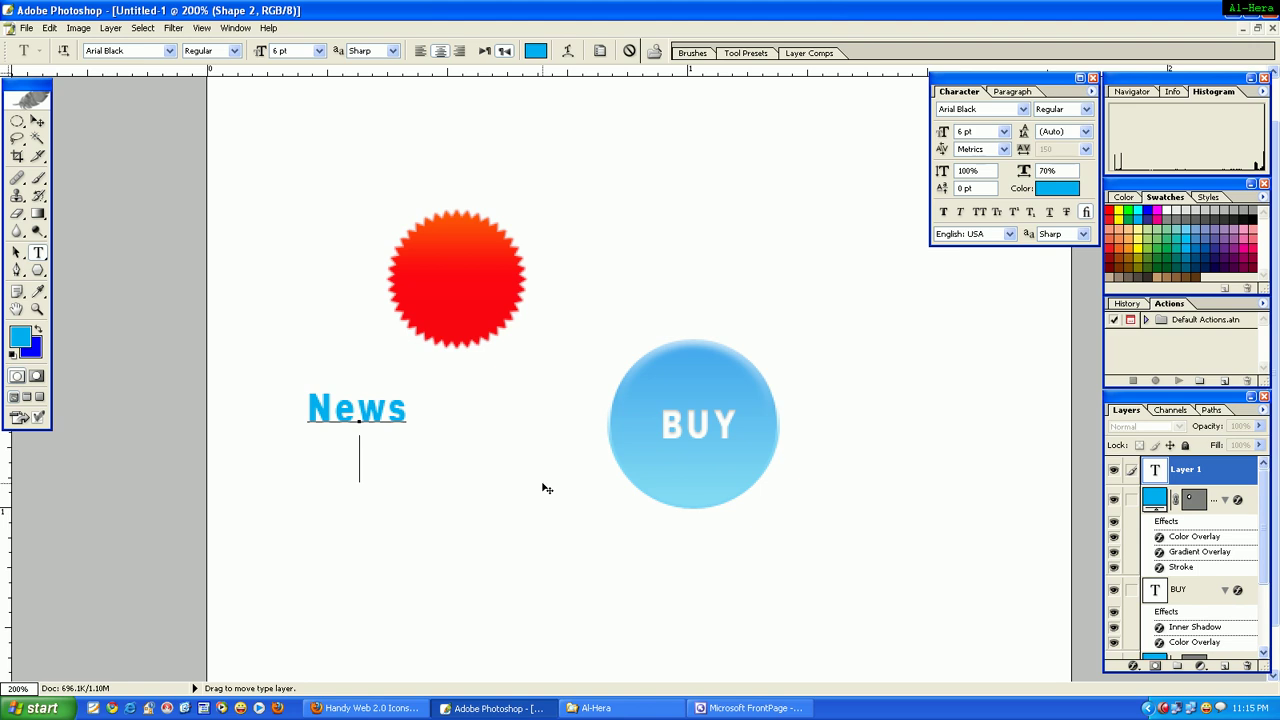
key("Return")
type("U")
type("pdat")
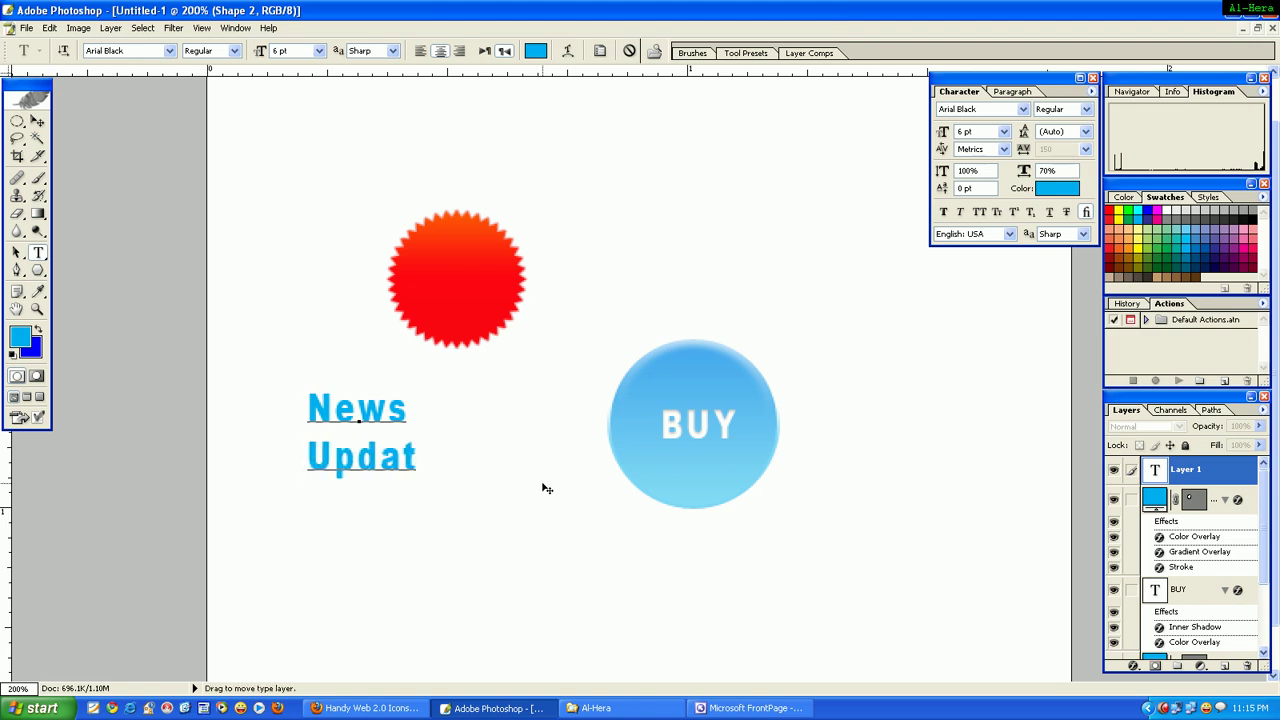
type("e")
key("ctrl+Return")
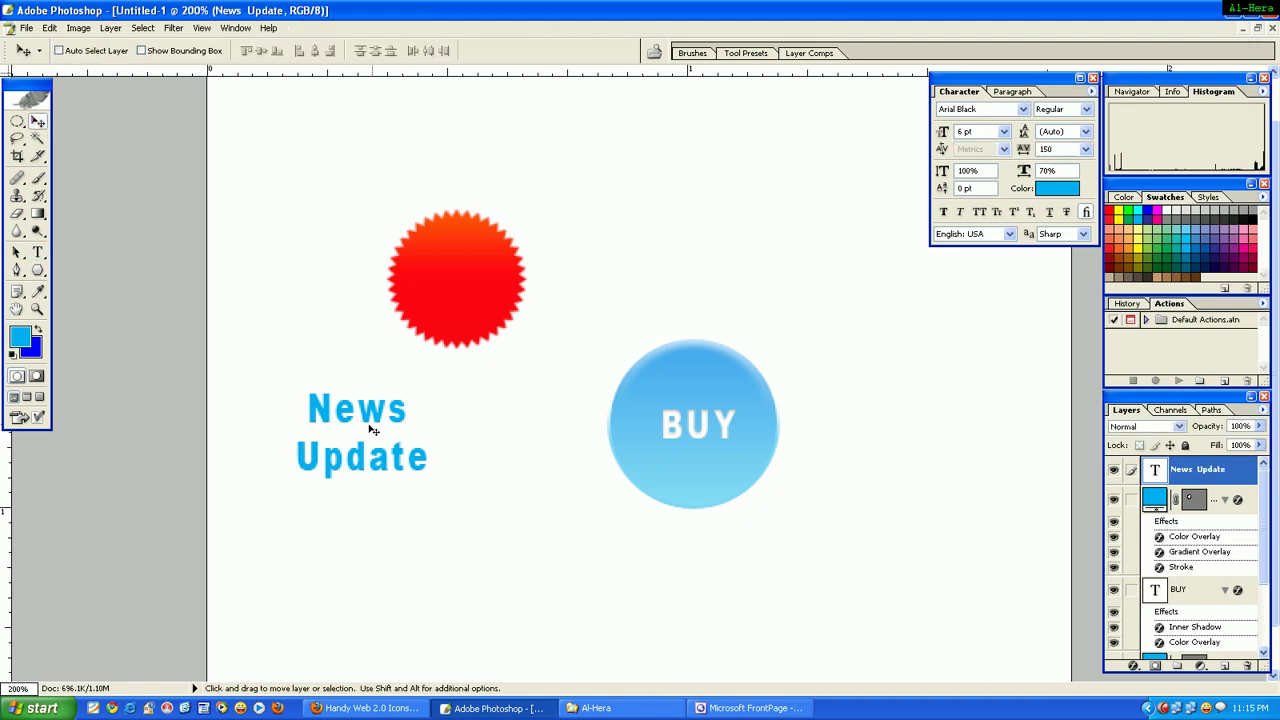
left_click_drag(371, 423, 468, 262)
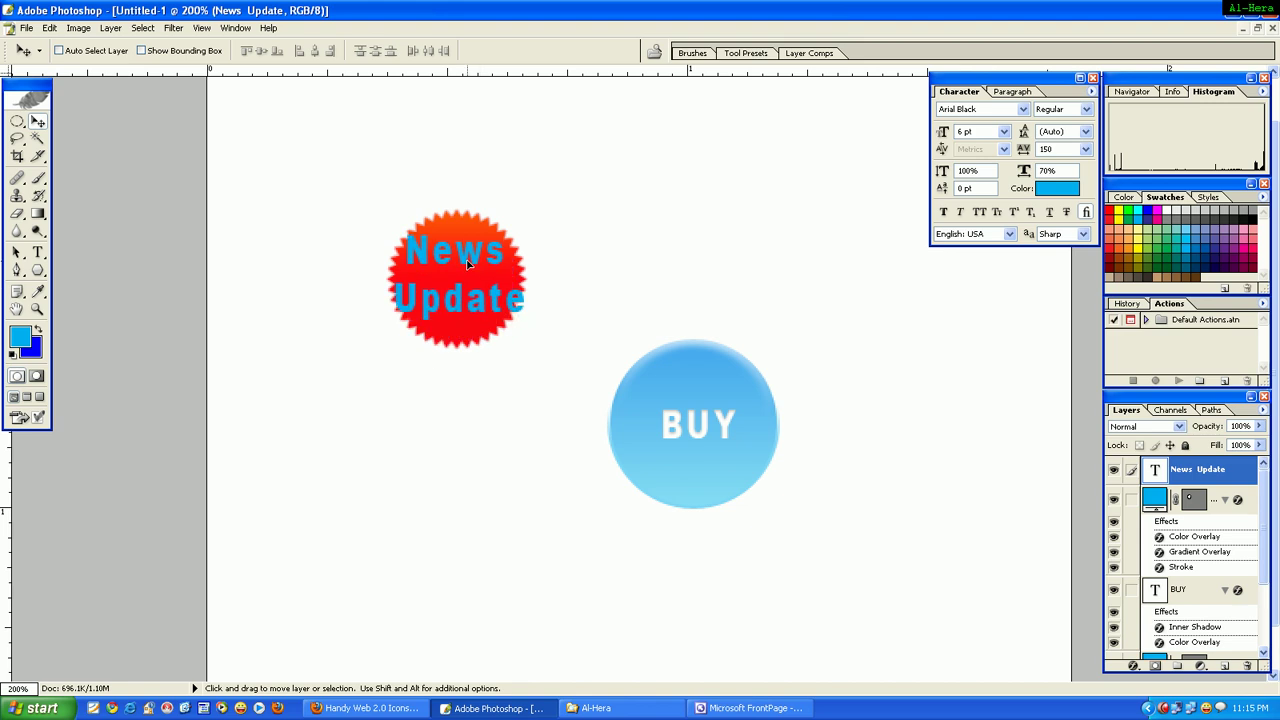
left_click_drag(468, 262, 470, 264)
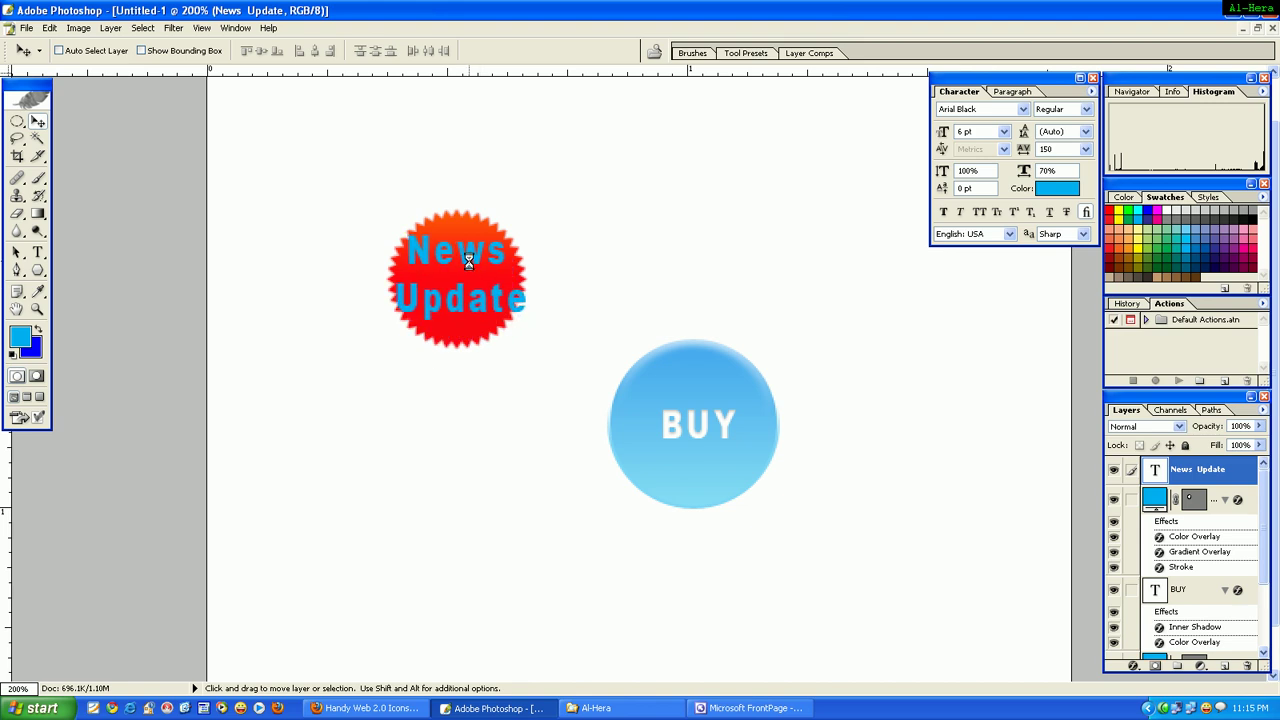
Set the News Update text to 4 pt and nudge it down slightly
left_click(1004, 132)
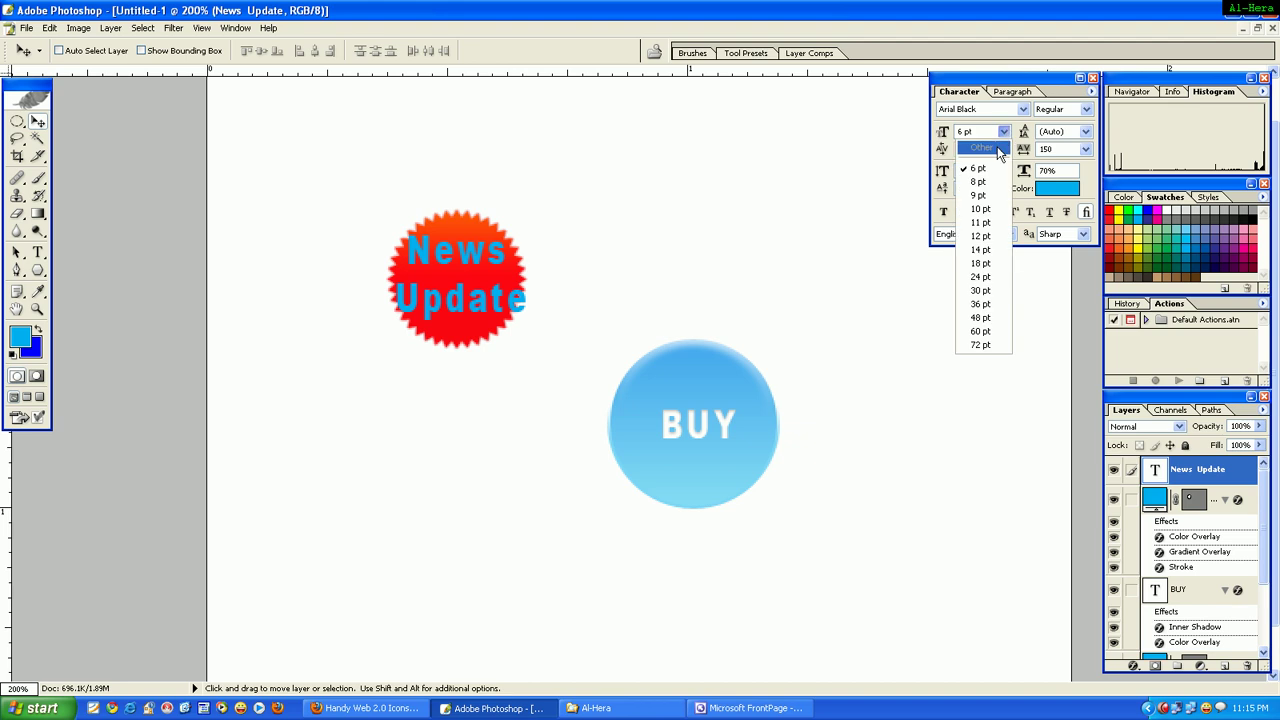
left_click(982, 131)
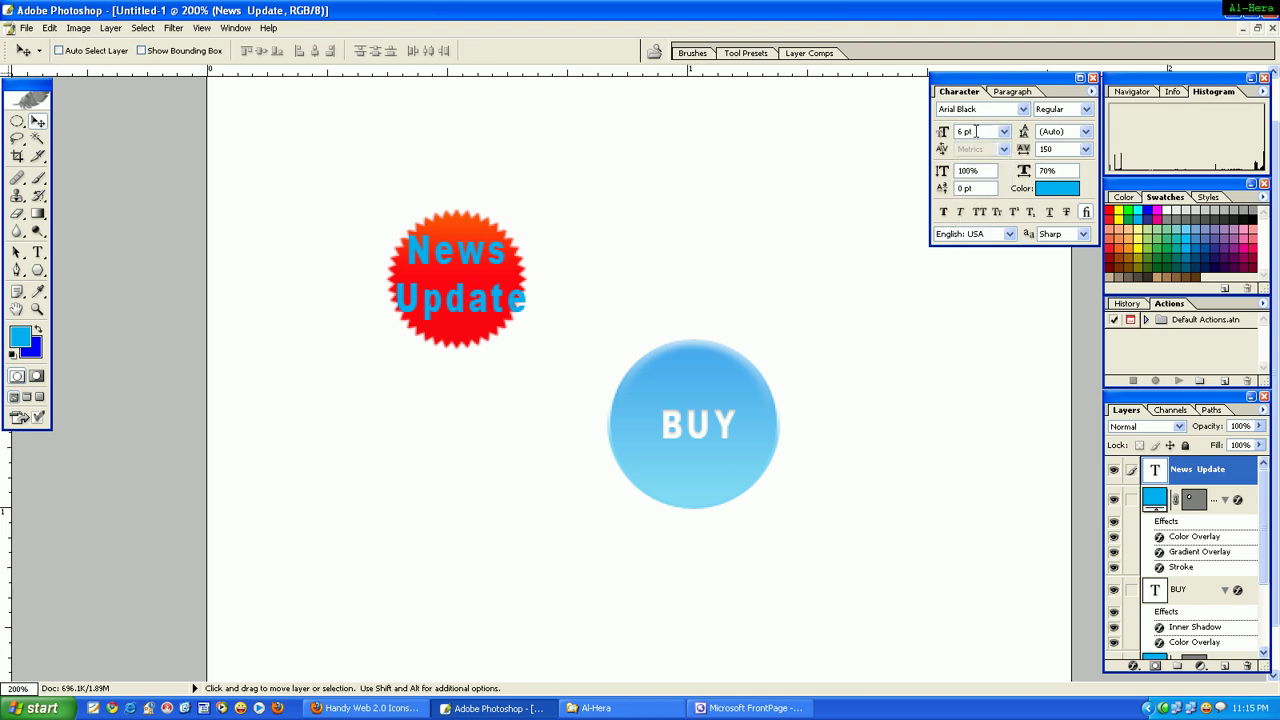
left_click_drag(976, 131, 954, 137)
type("4")
key("Return")
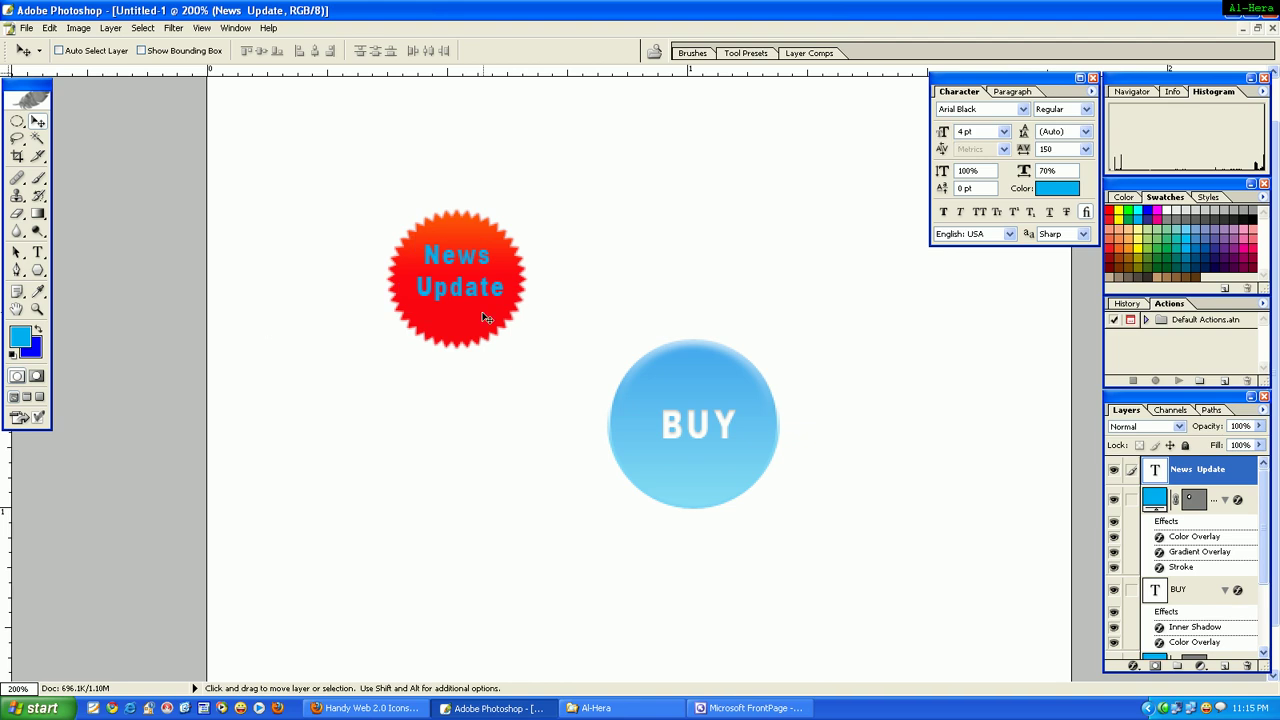
key("Down")
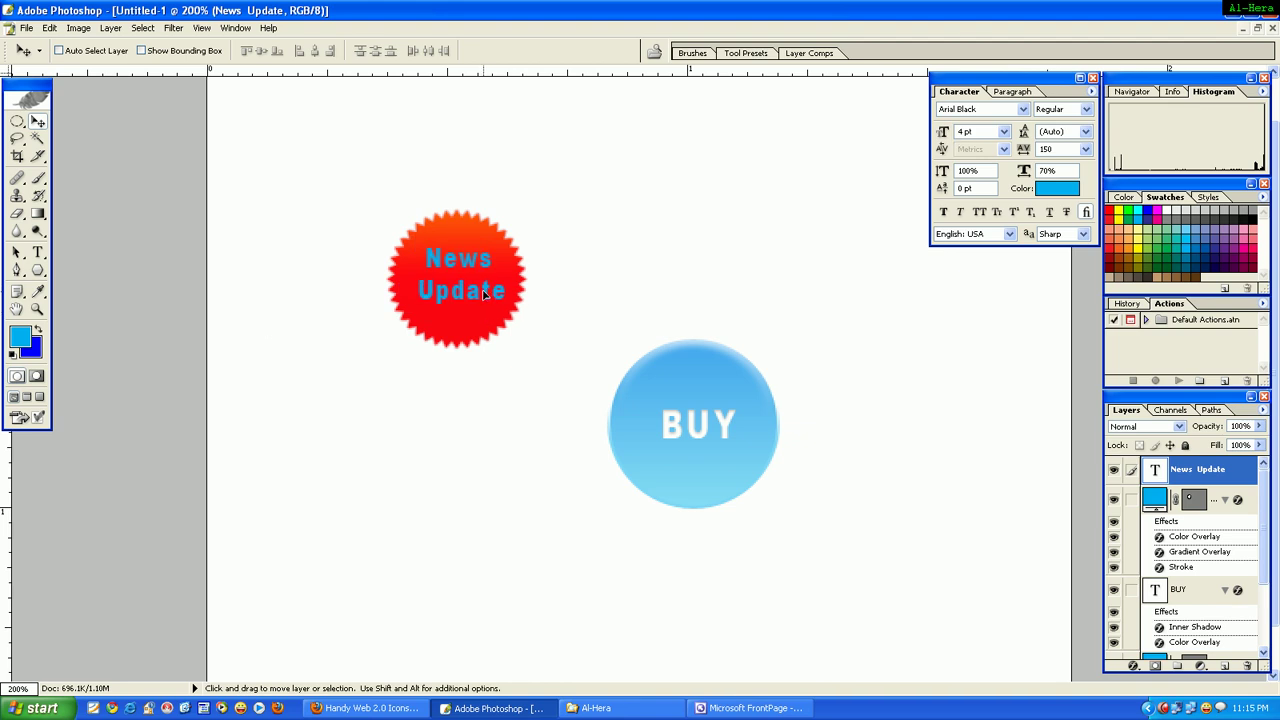
key("Down")
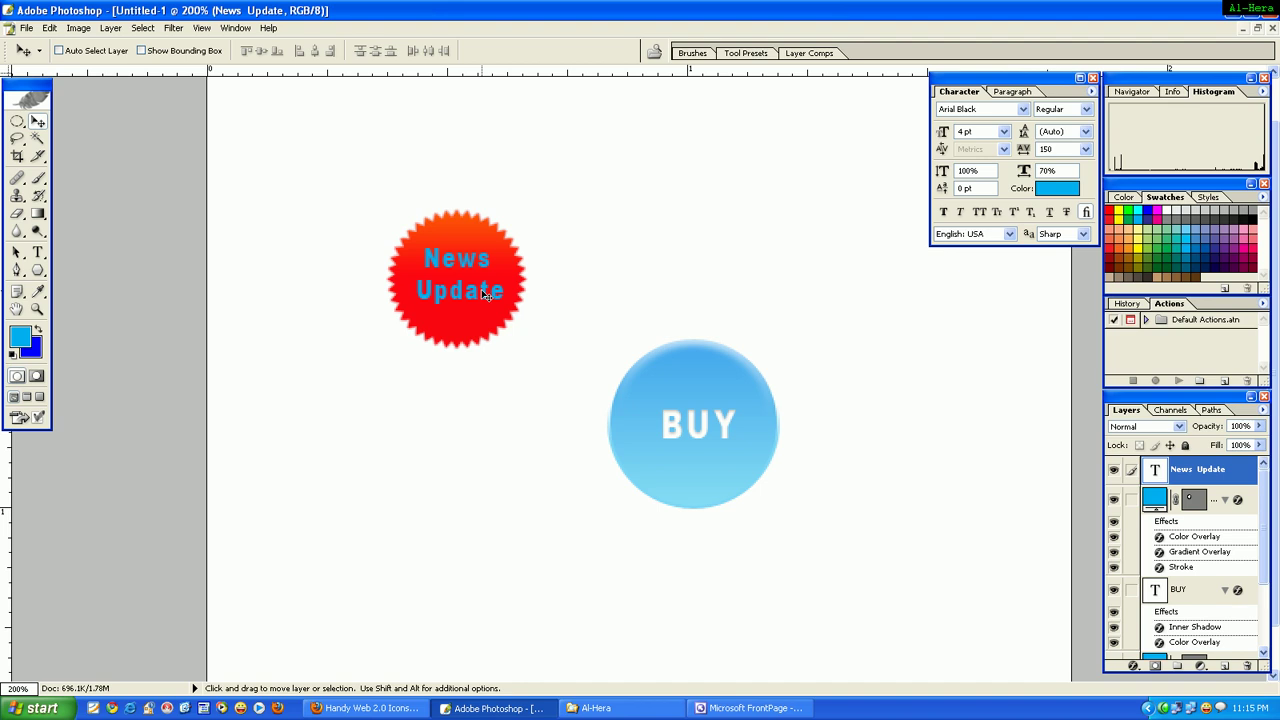
Rotate the text about 29.5° counter-clockwise so it slants across the starburst
key("ctrl+t")
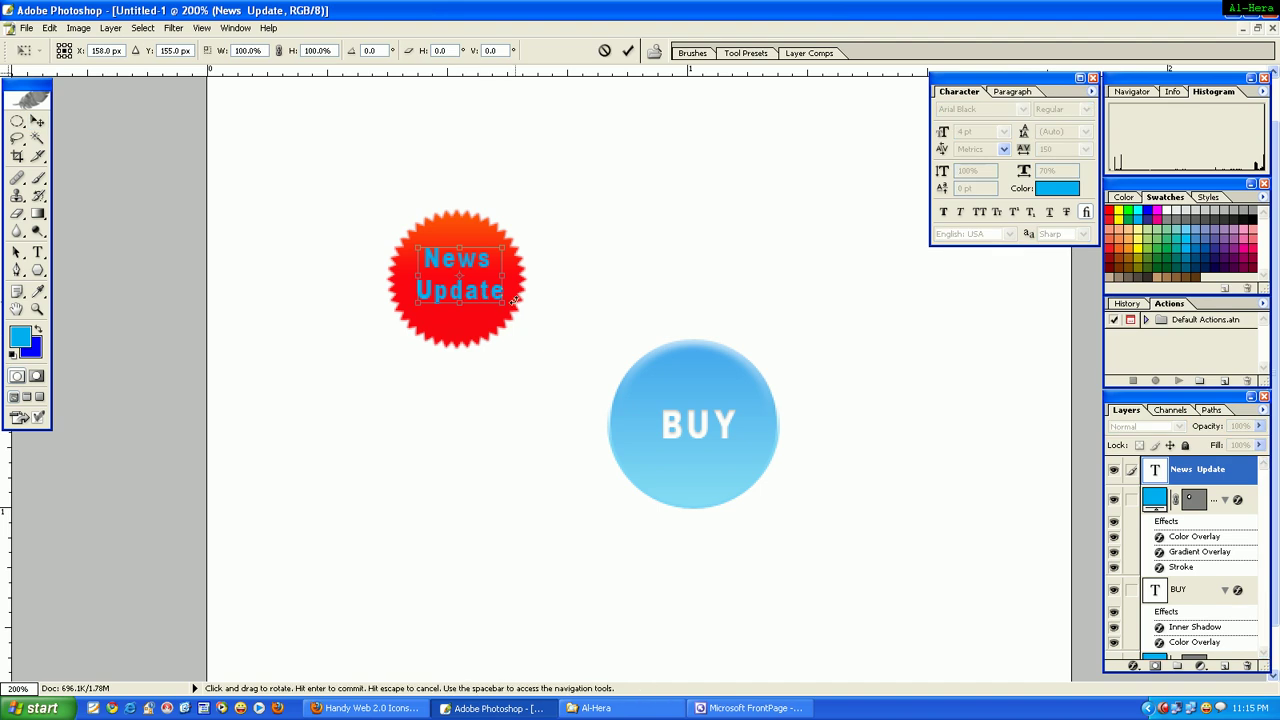
left_click_drag(507, 313, 512, 284)
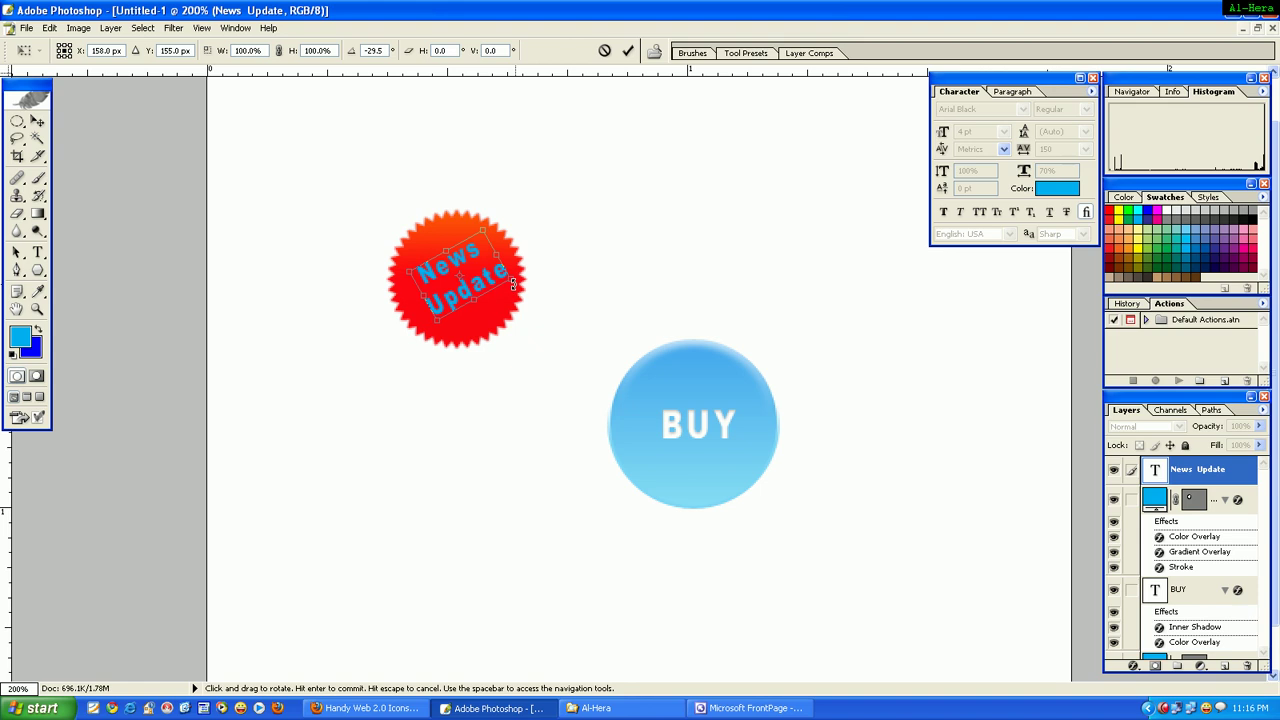
key("Return")
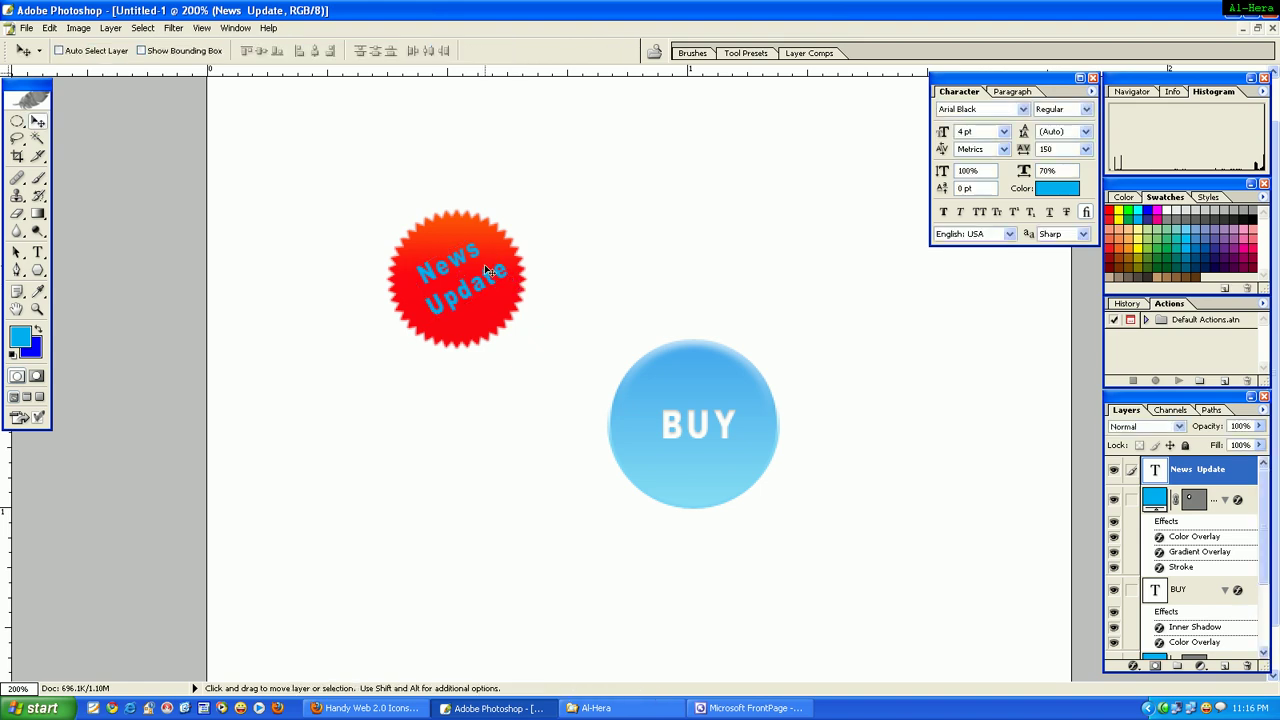
Apply a white (ffffff) Color Overlay to the News Update text
left_click(120, 31)
mouse_move(133, 106)
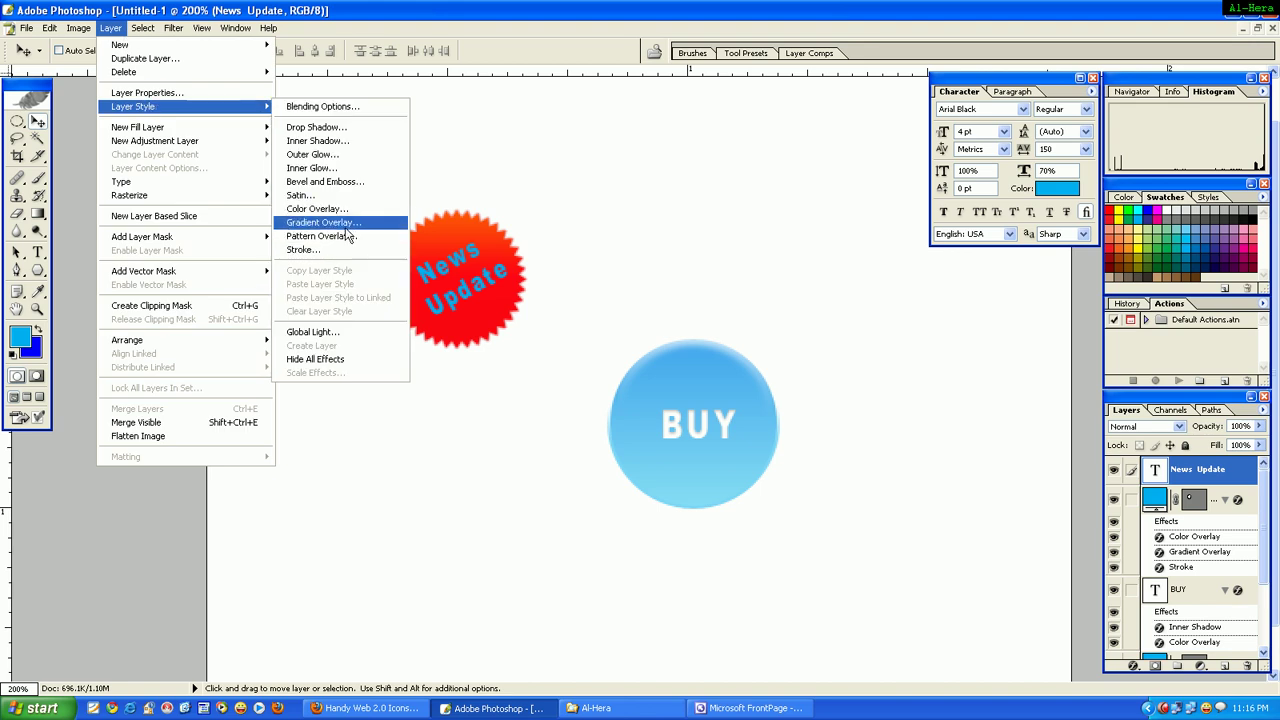
left_click(343, 218)
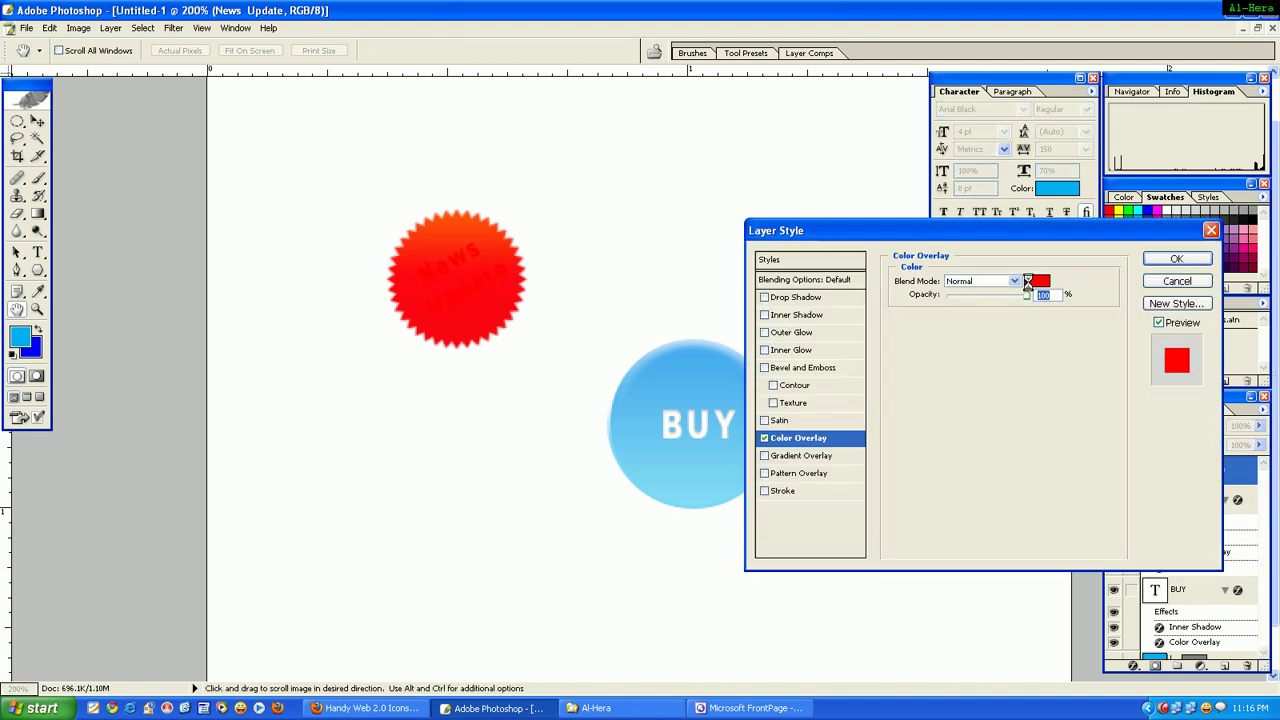
left_click(1030, 282)
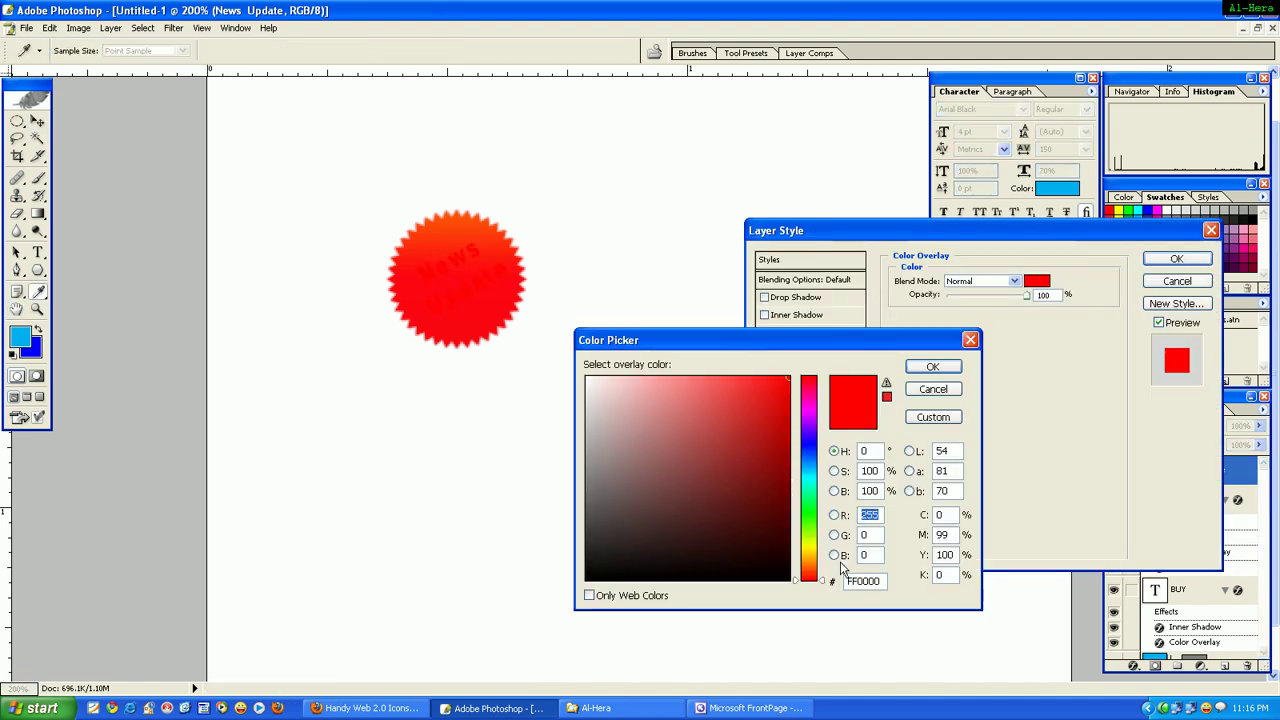
double_click(881, 580)
type("ffffff")
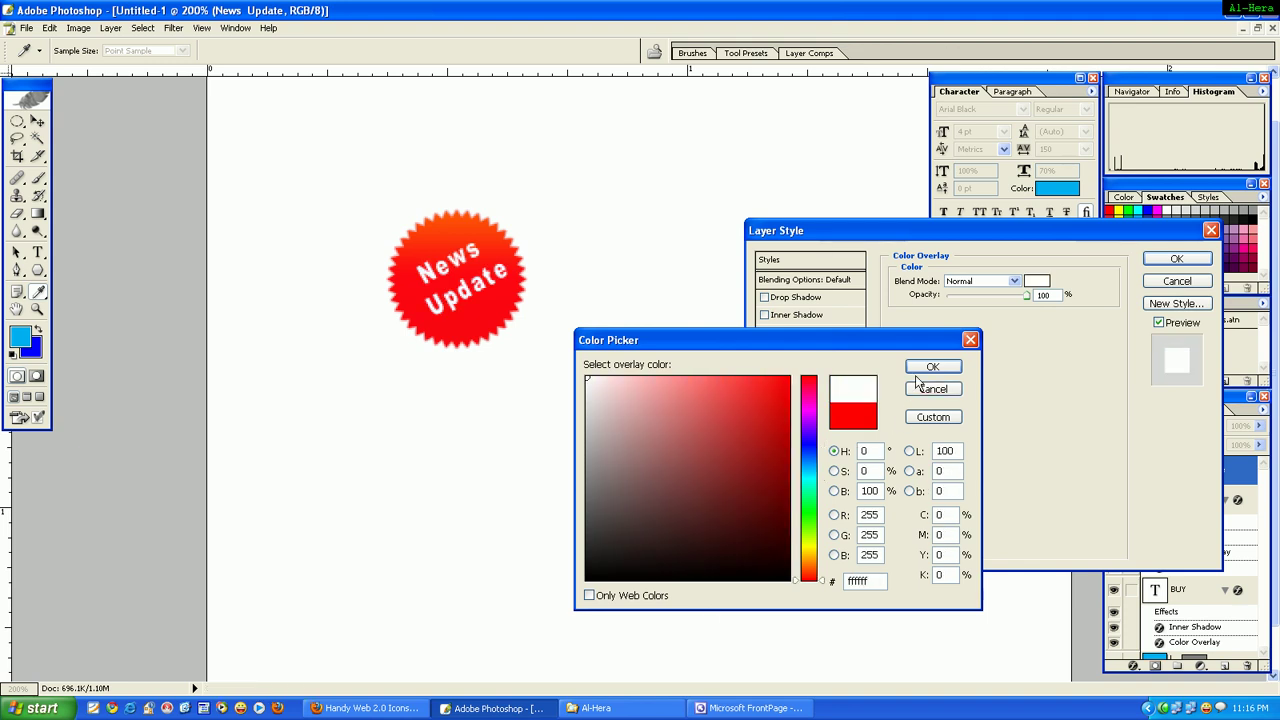
left_click(925, 368)
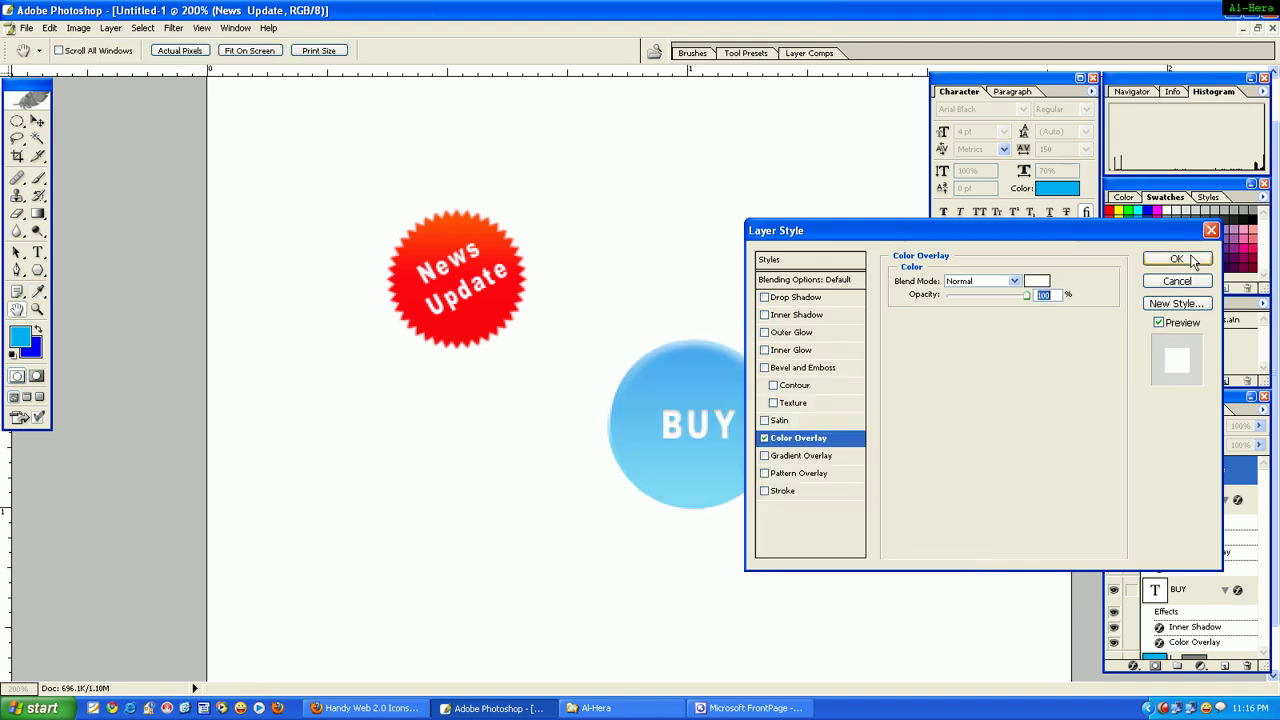
left_click(1190, 260)
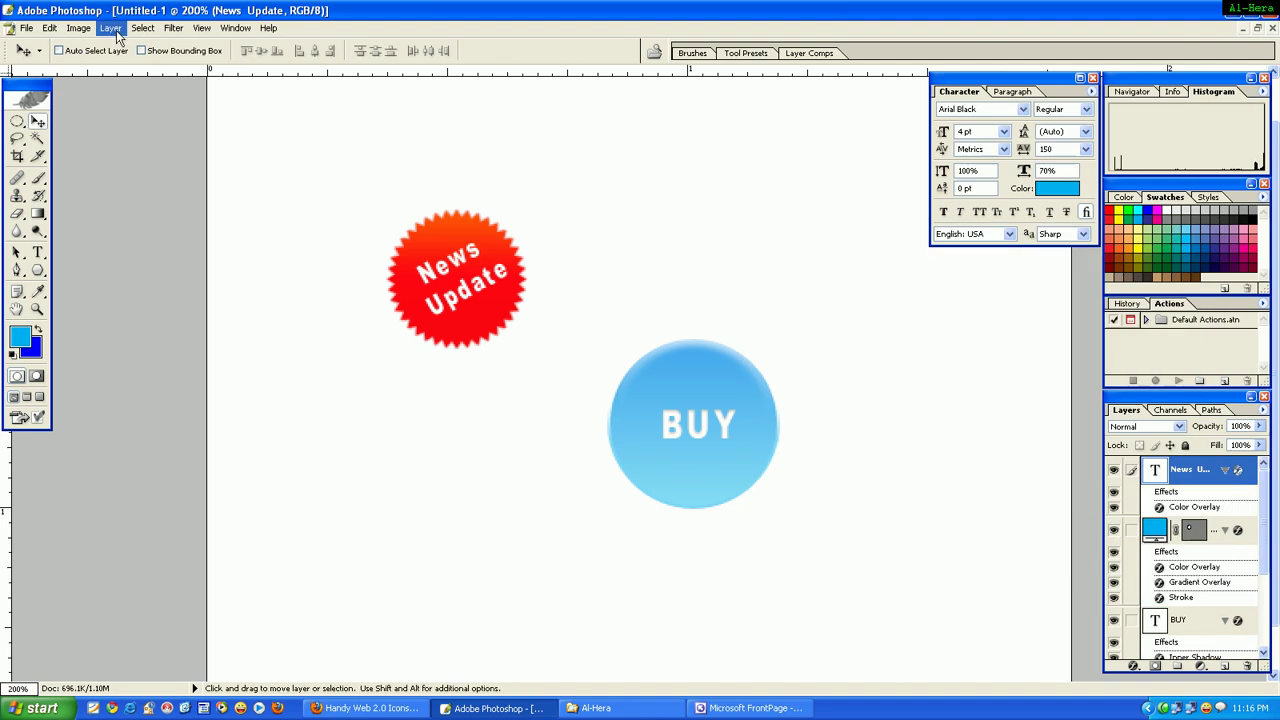
Add an Inner Shadow with distance 1, size 1 and about 15% opacity to the text
left_click(111, 28)
mouse_move(133, 106)
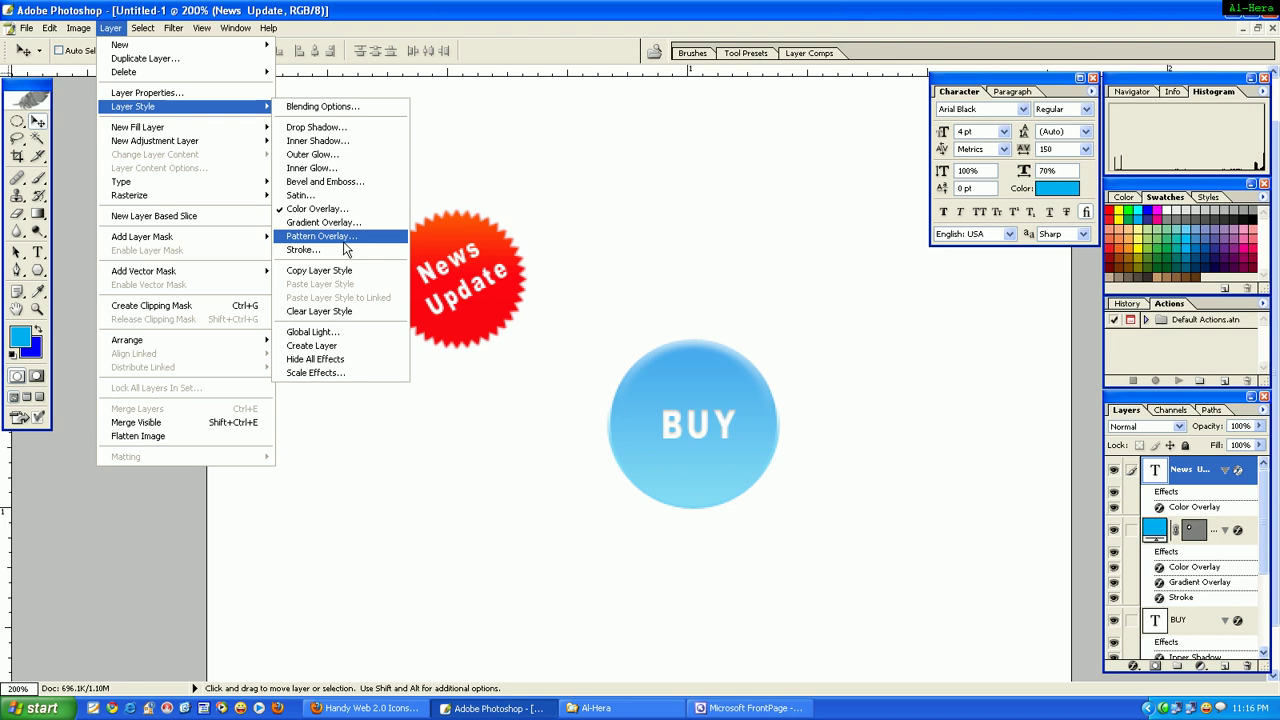
left_click(350, 141)
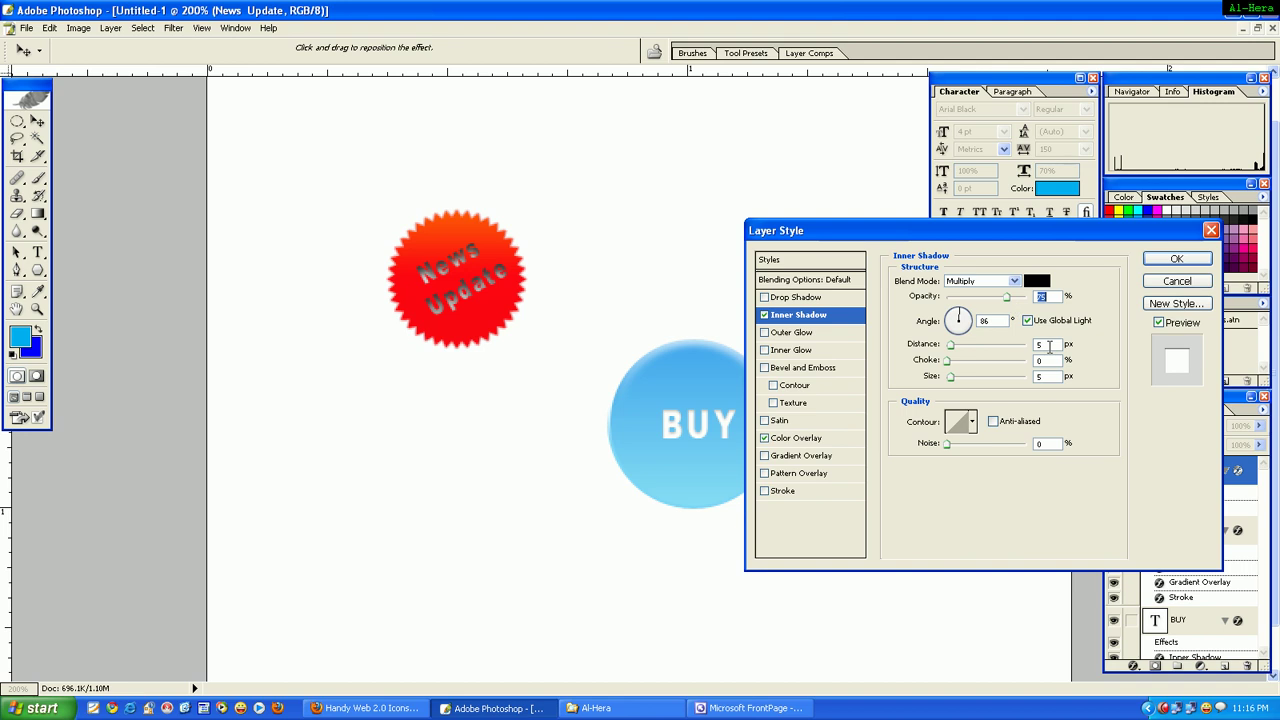
double_click(1049, 346)
type("1")
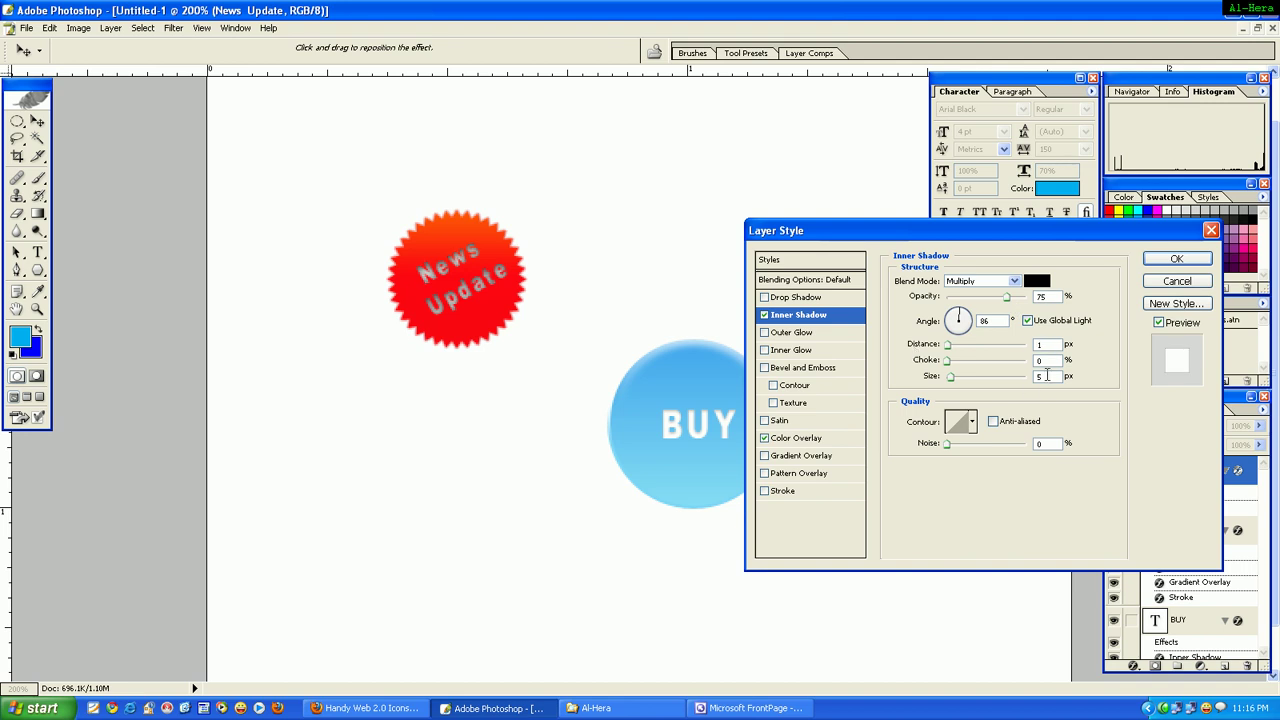
double_click(1040, 376)
type("1")
left_click_drag(1007, 302, 957, 305)
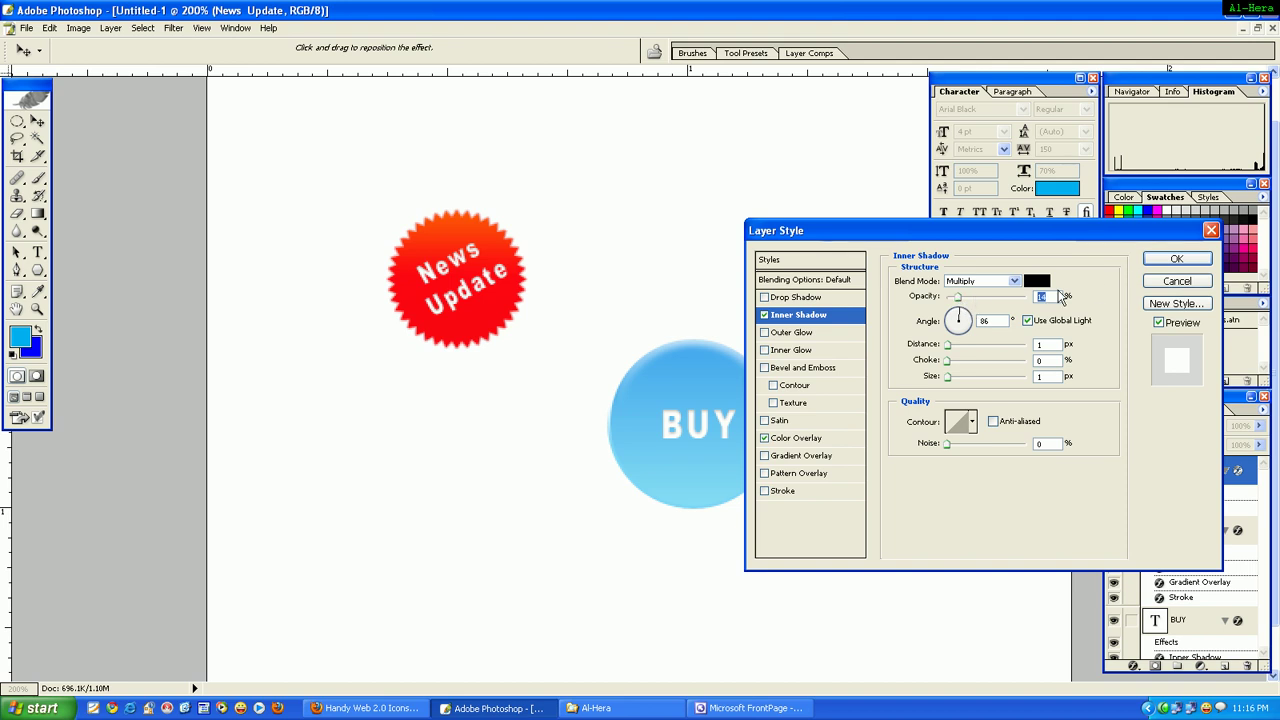
left_click_drag(965, 299, 968, 299)
left_click(1177, 259)
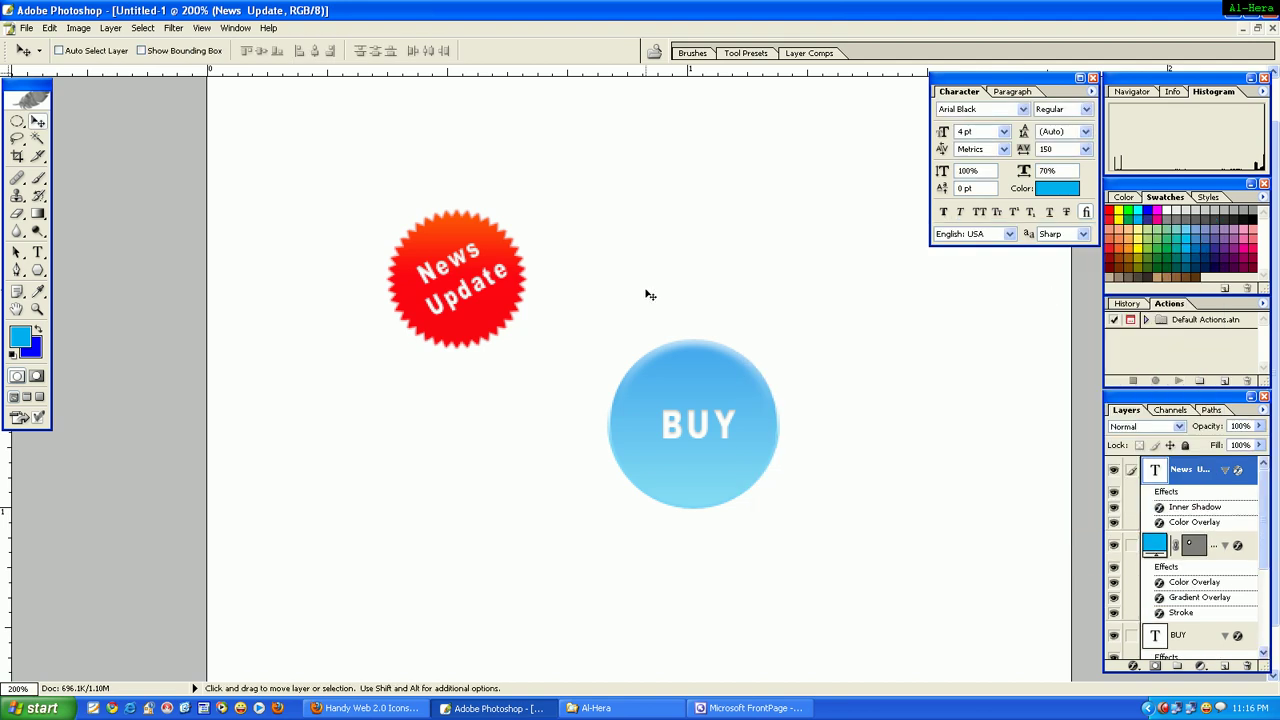
Change the News Update font size to 5 pt, checking the badge at 100% zoom
key("ctrl+minus")
key("ctrl+minus")
key("ctrl+plus")
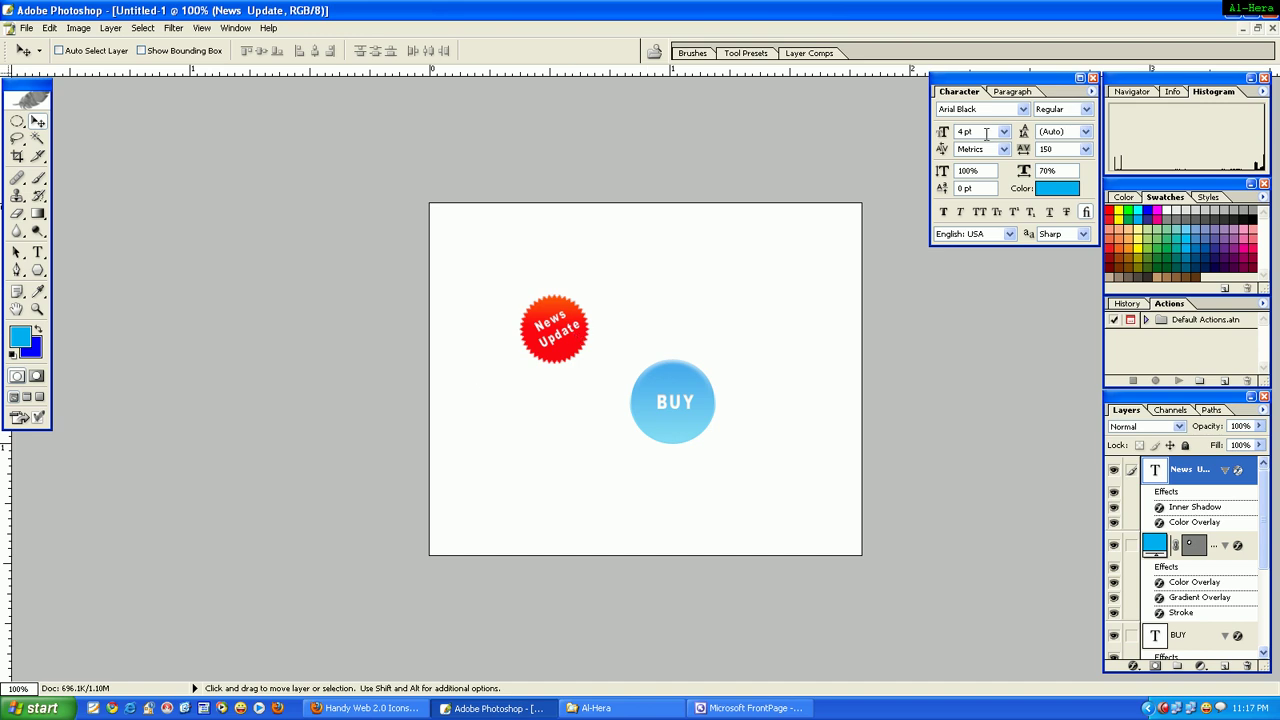
left_click_drag(986, 133, 900, 159)
type("5")
key("Return")
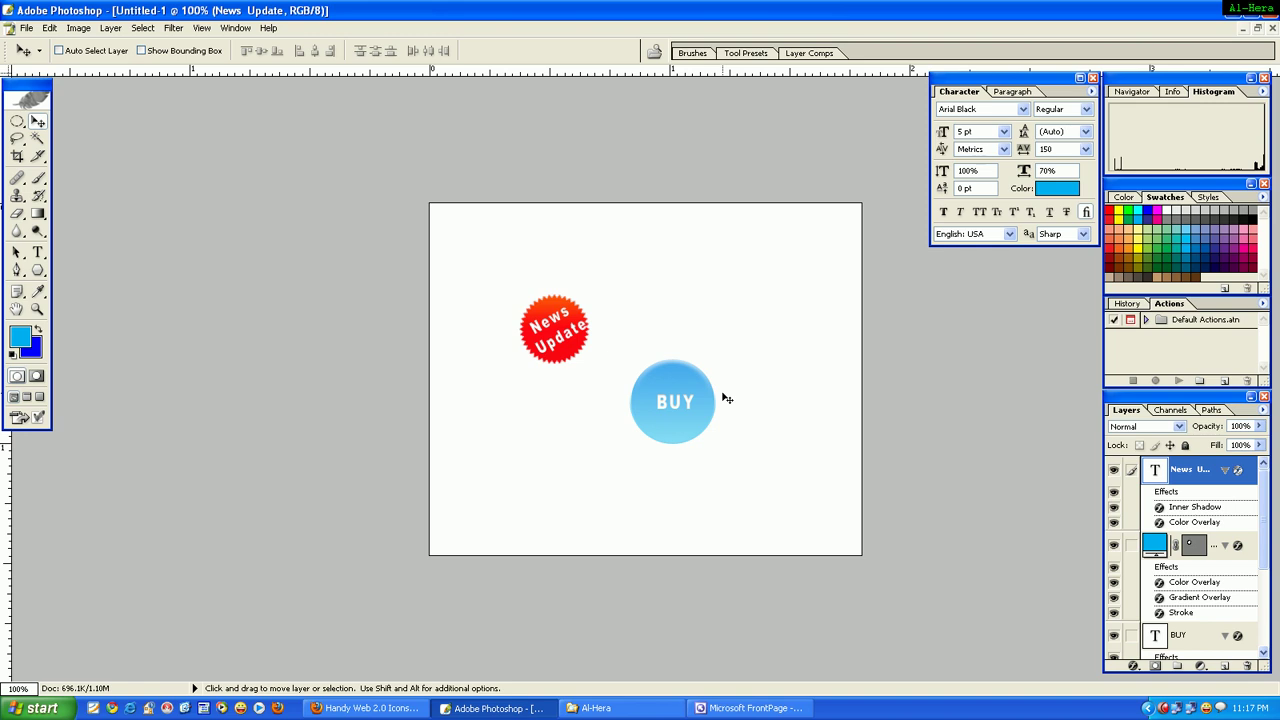
key("ctrl+plus")
key("ctrl+minus")
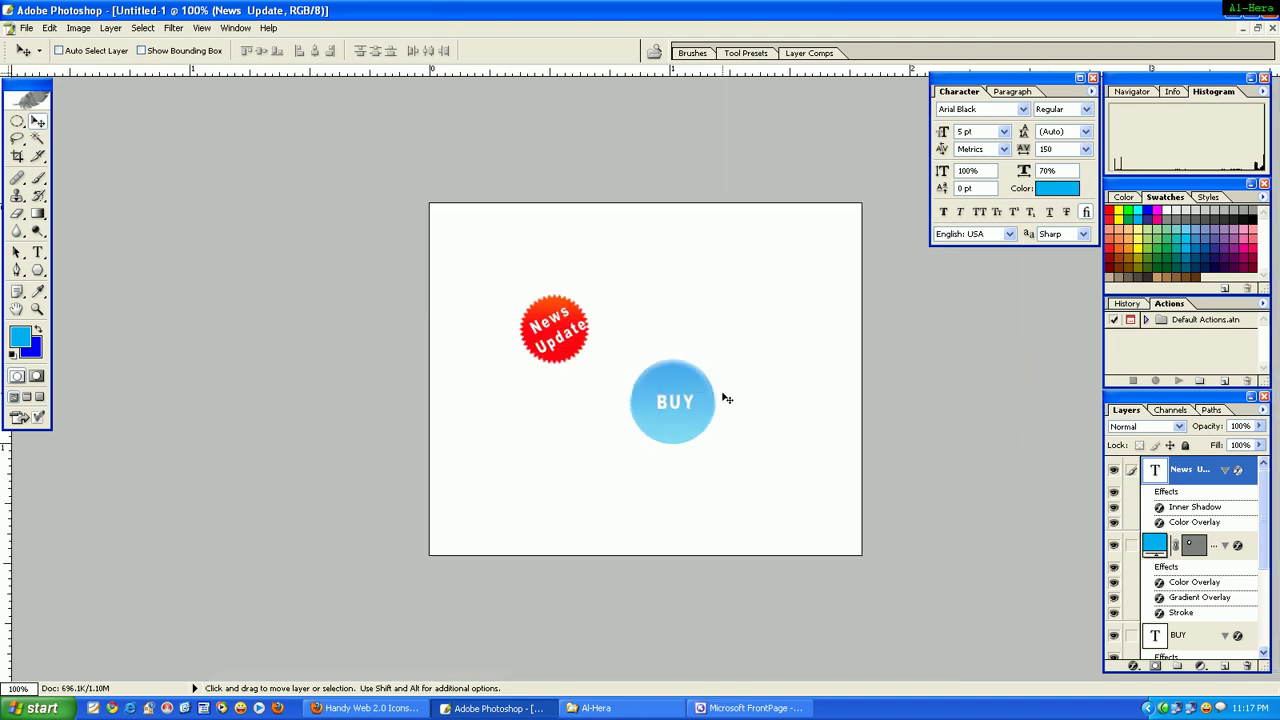